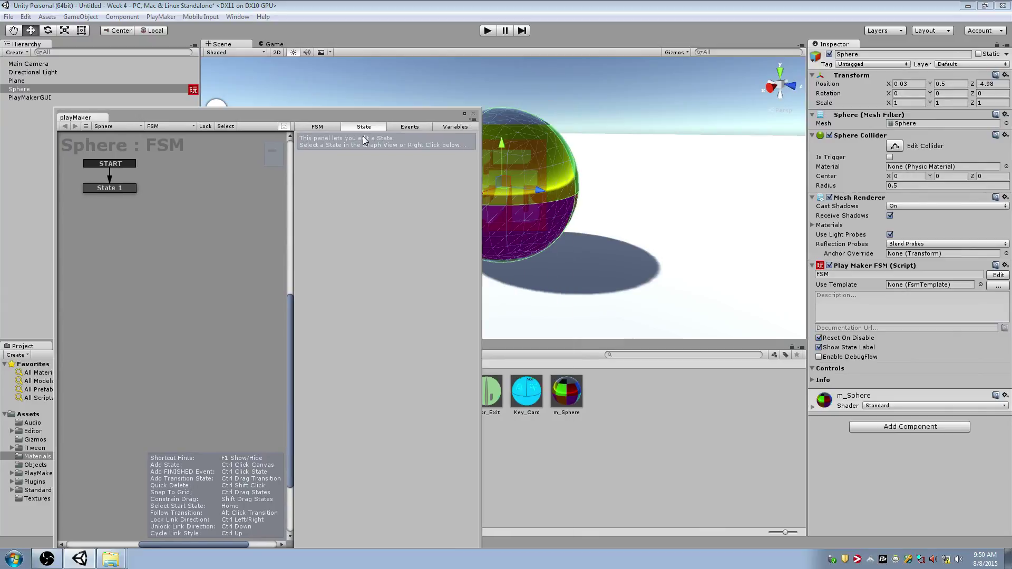
- Add an Add Force action to State 1 of the Sphere's FSM and give the Sphere the Rigidbody component it requires
click(112, 188)
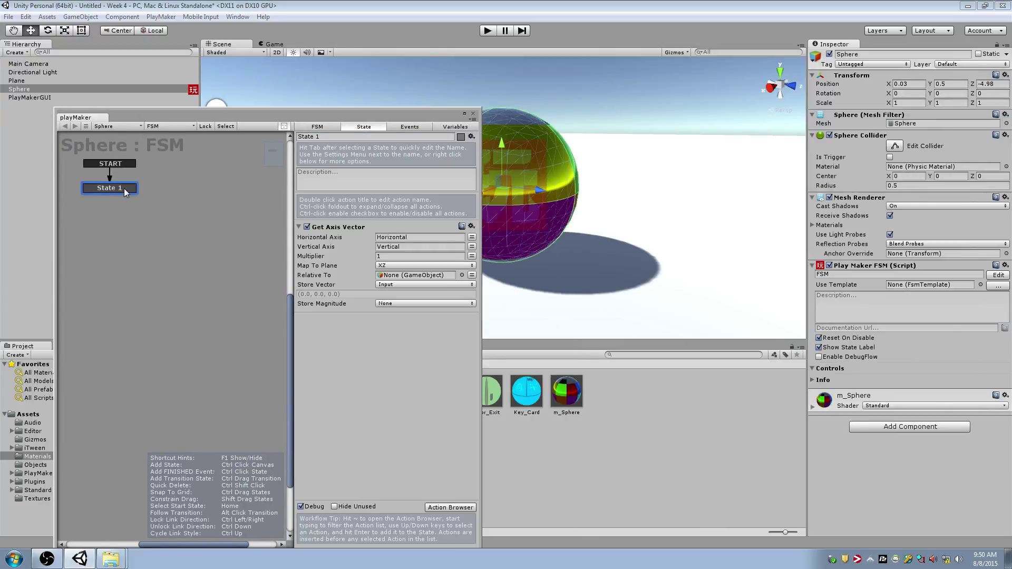
click(451, 507)
text(add force)
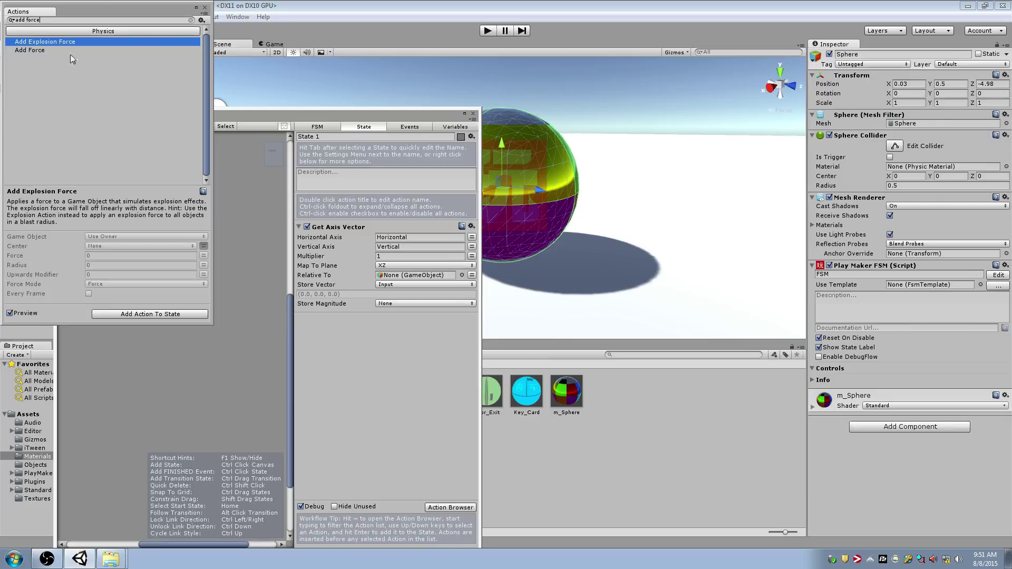
double_click(69, 51)
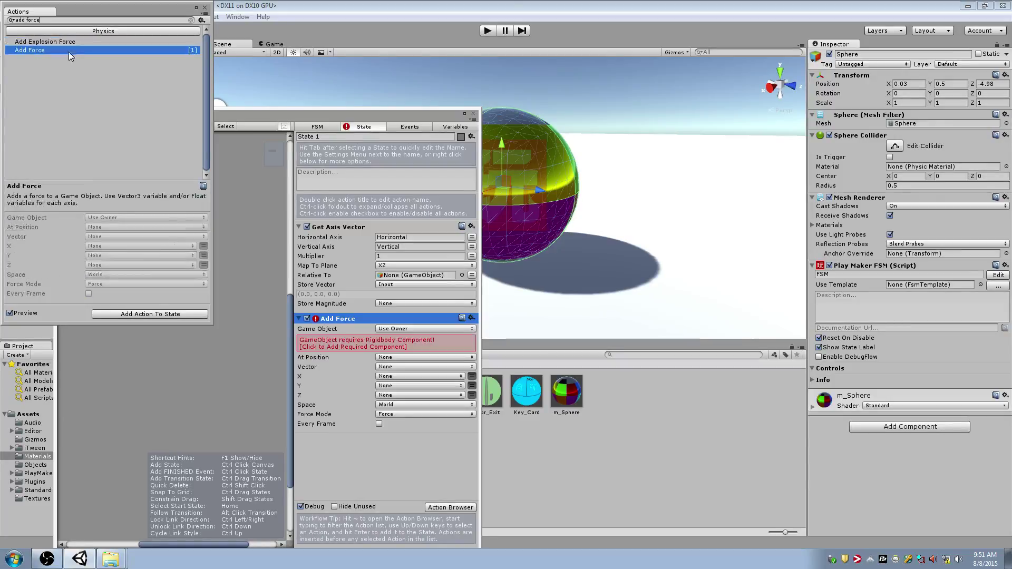
click(204, 8)
drag(296, 113, 254, 52)
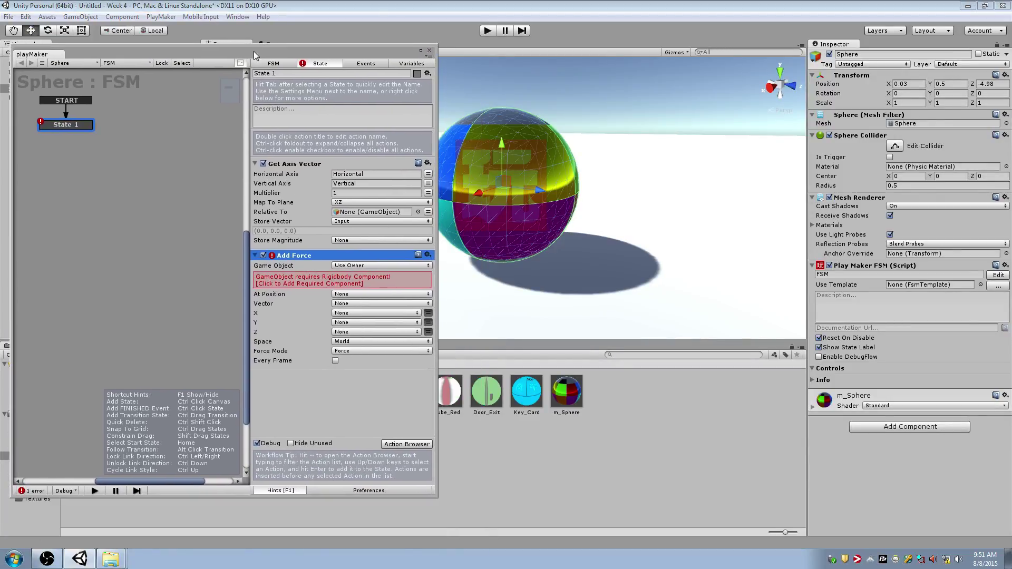
click(318, 281)
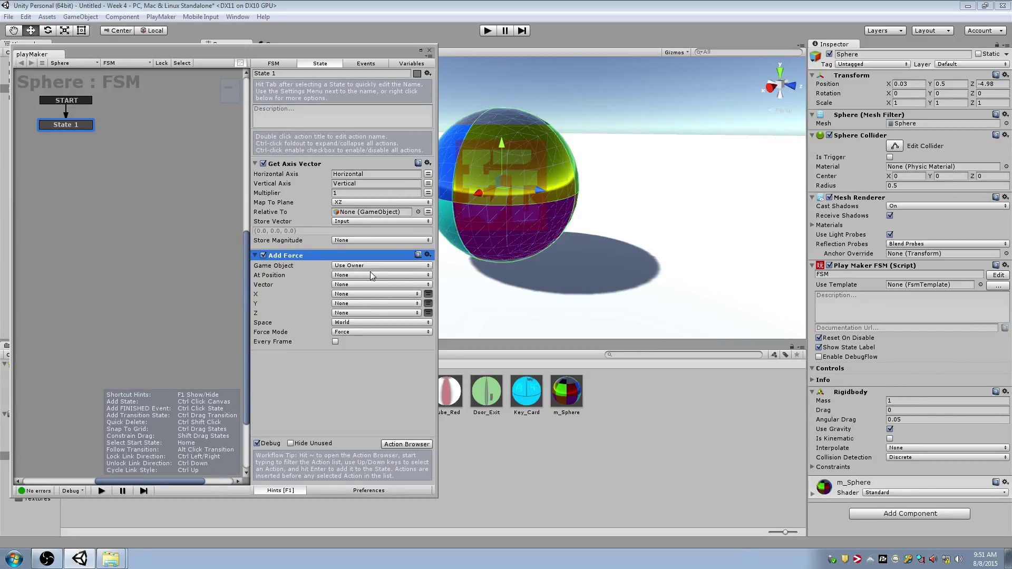
- Set the Add Force action's Vector to the Input variable and enable Every Frame
drag(349, 55, 398, 53)
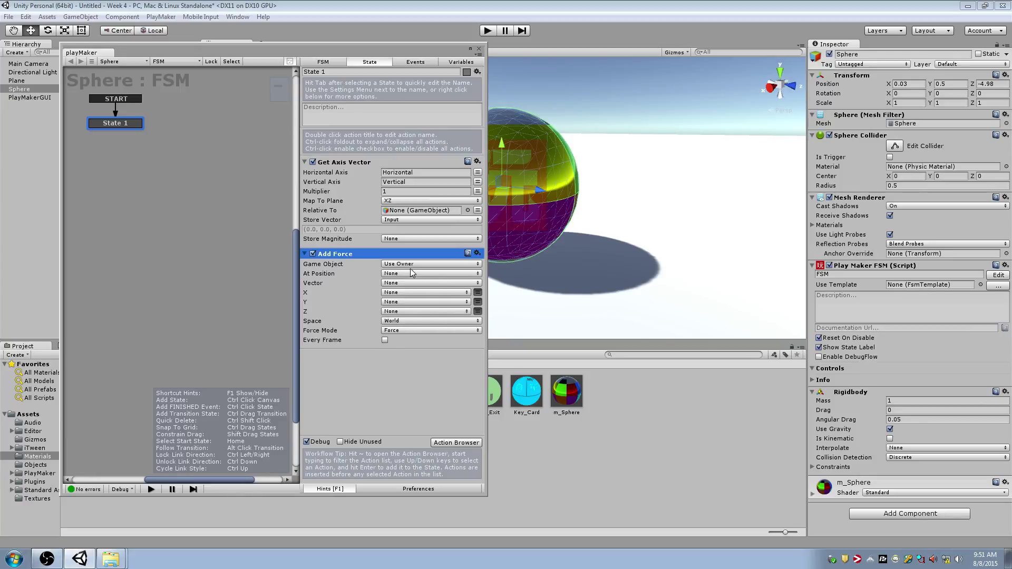
drag(408, 55, 542, 56)
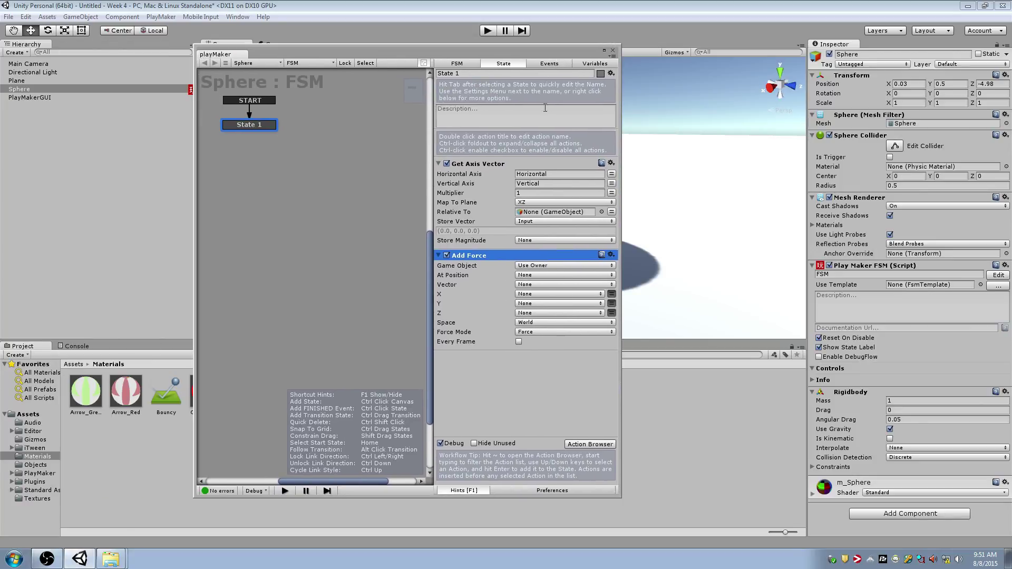
click(533, 284)
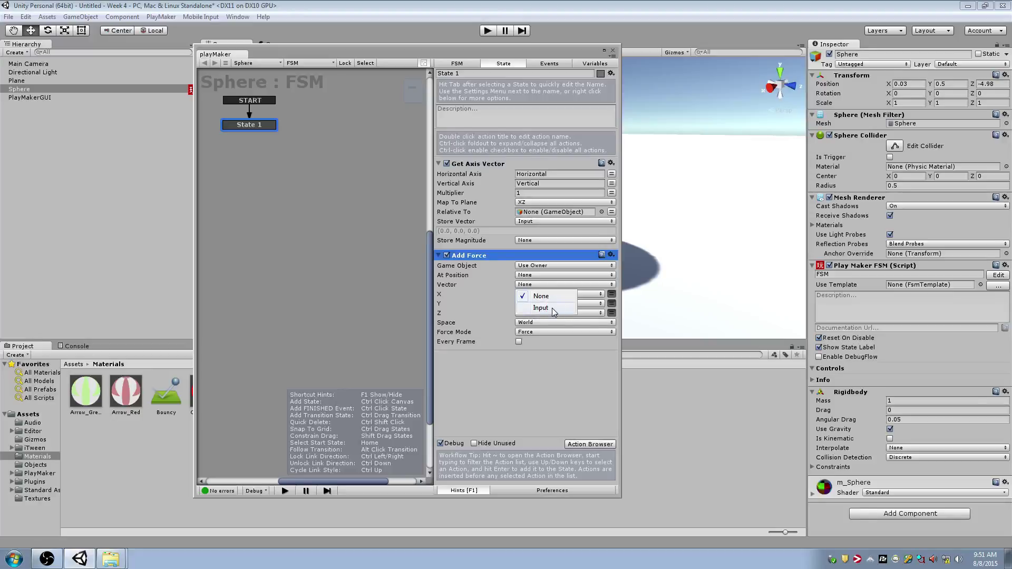
click(552, 307)
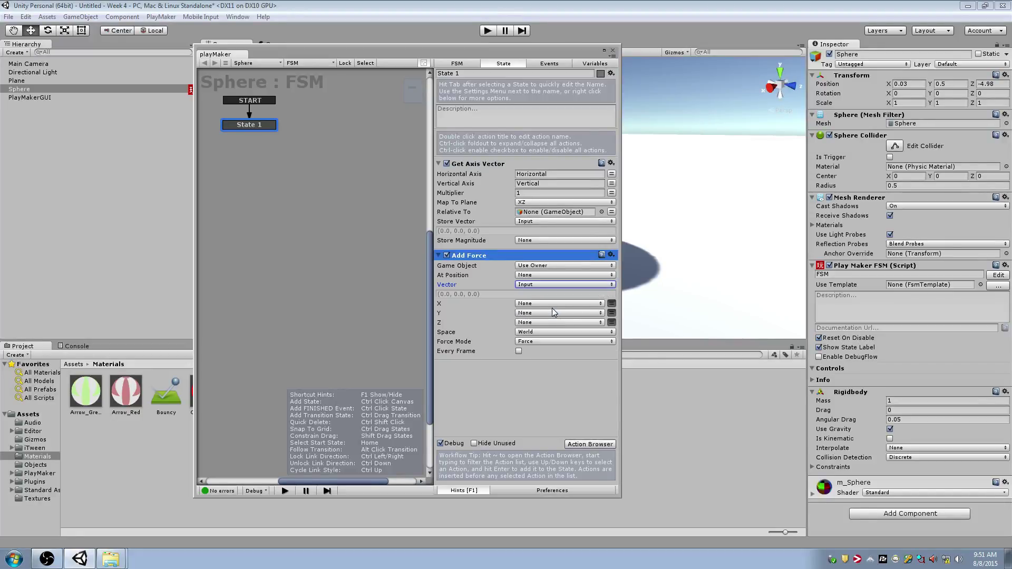
click(519, 352)
click(518, 352)
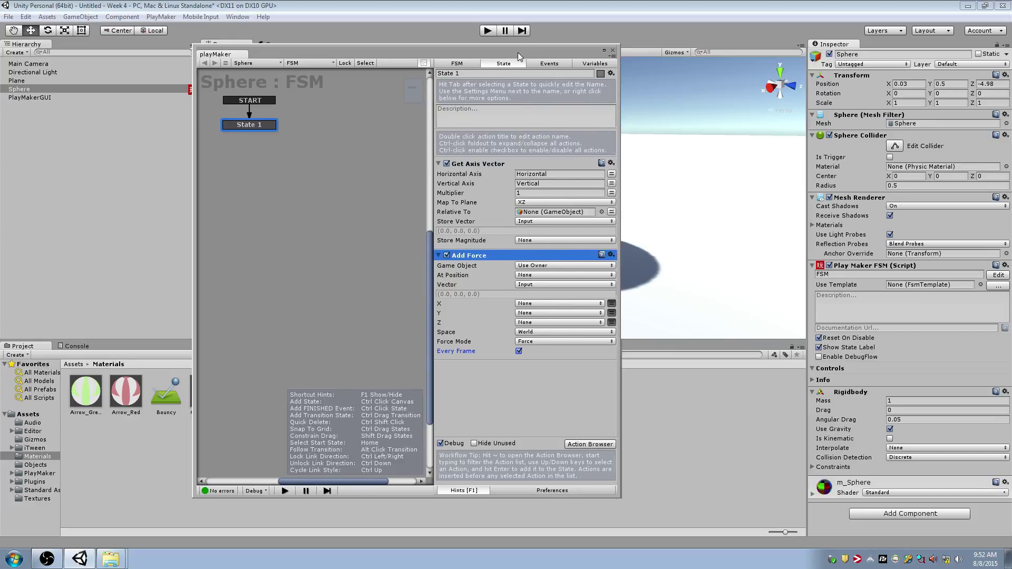
- Assign the Main Camera as the Relative To object of the Get Axis Vector action
drag(518, 52, 437, 86)
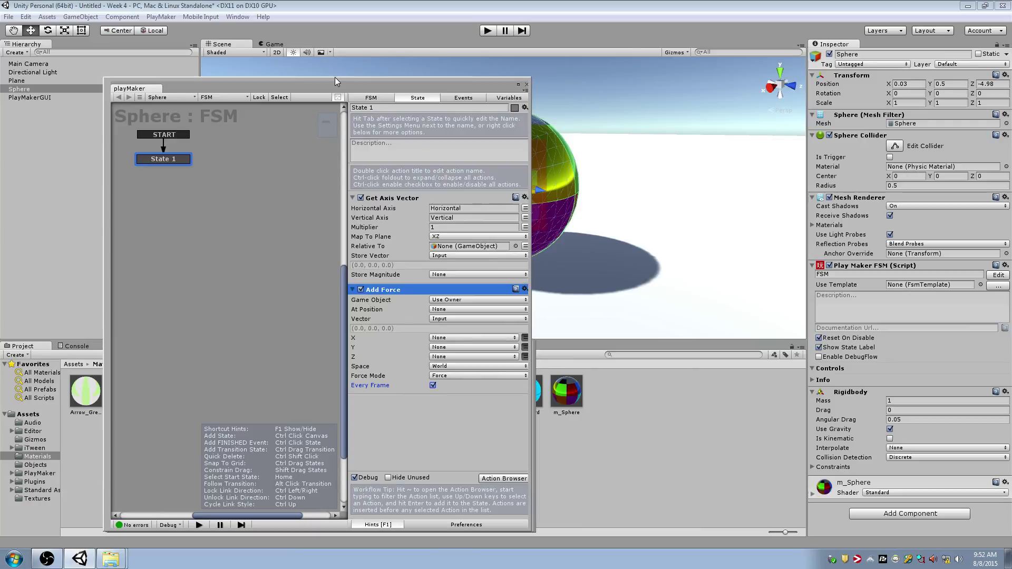
drag(334, 77, 245, 210)
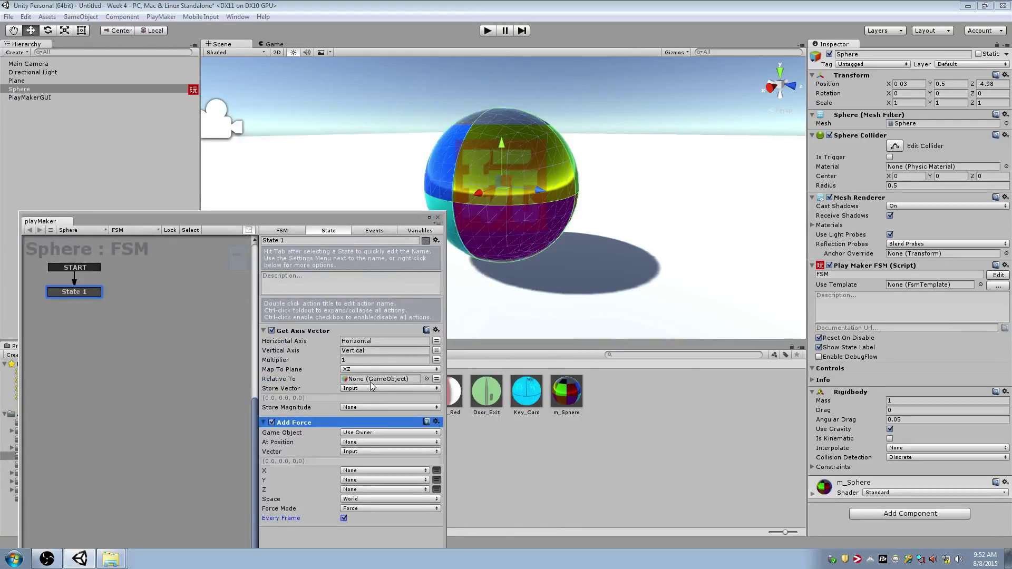
click(51, 63)
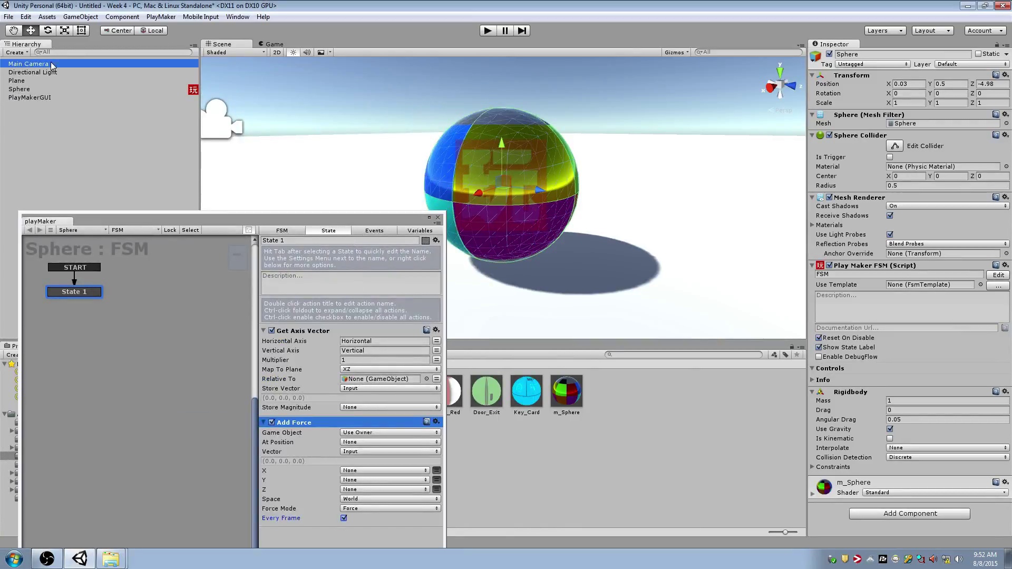
drag(51, 64, 368, 383)
drag(365, 220, 366, 189)
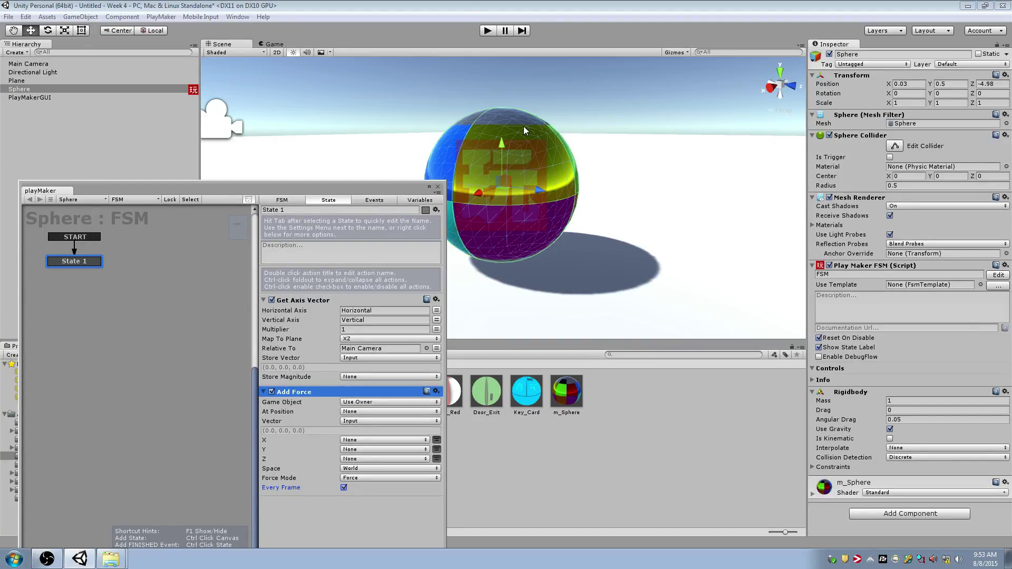
- Switch Relative To in the Get Axis Vector action to a variable, leaving it set to None
drag(418, 191, 541, 238)
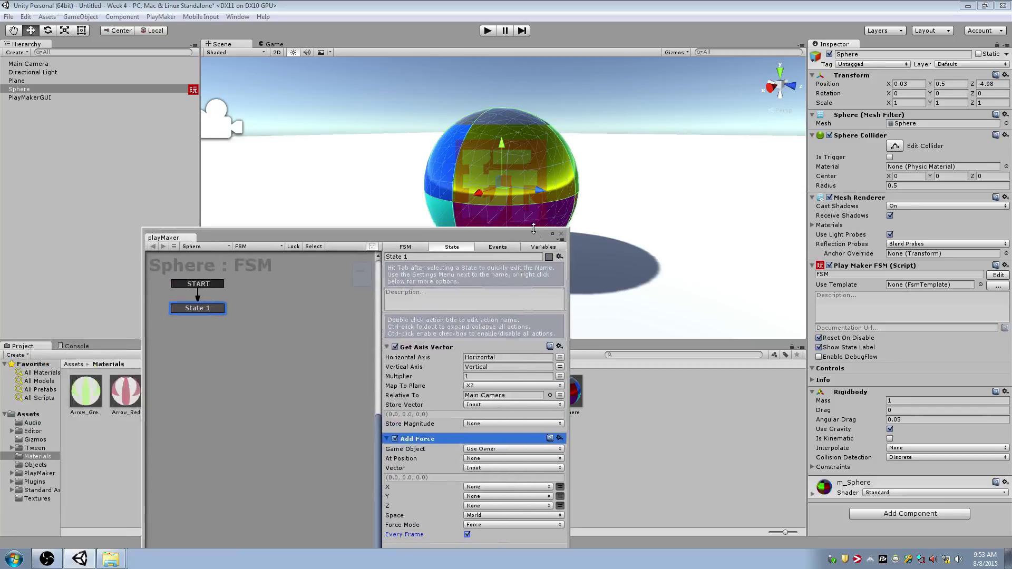
click(560, 395)
drag(514, 236, 502, 316)
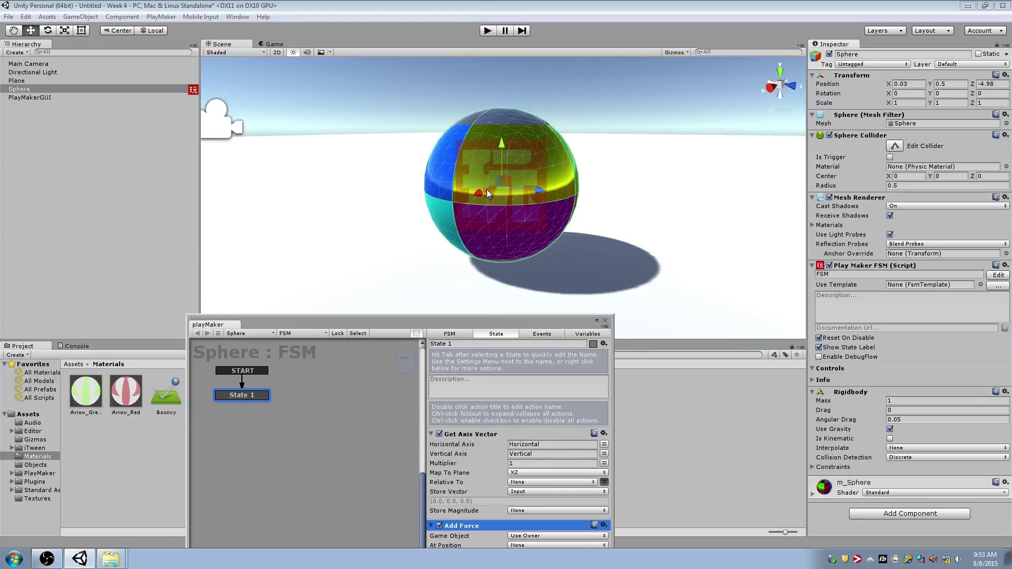
- Select the Main Camera and raise it in the scene to a Y position of about 2.18
click(222, 126)
alt+drag(223, 127, 251, 136)
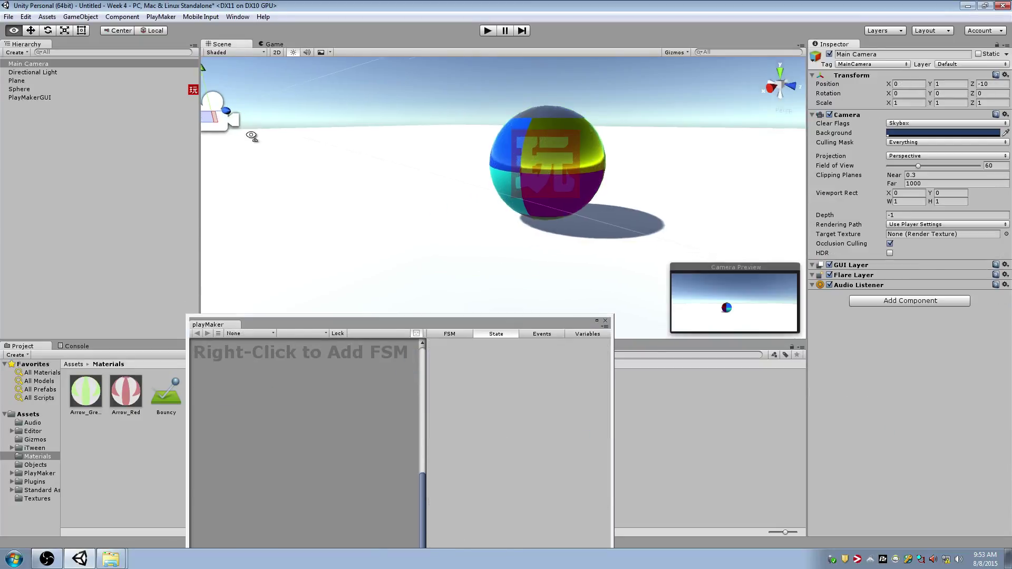
scroll(252, 136, down, 3)
drag(354, 134, 367, 95)
key(r)
key(e)
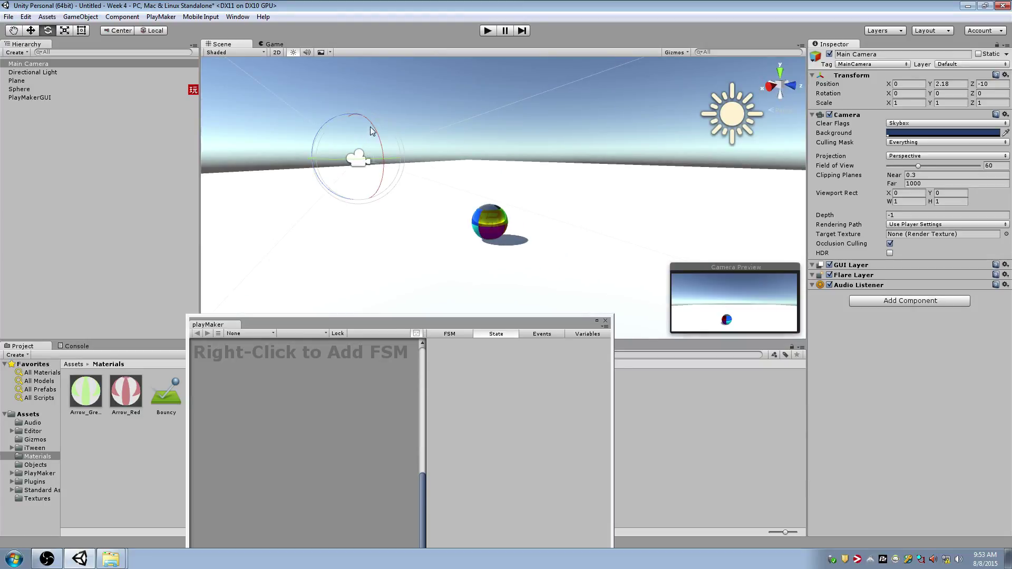
drag(370, 138, 311, 52)
key(ctrl+z)
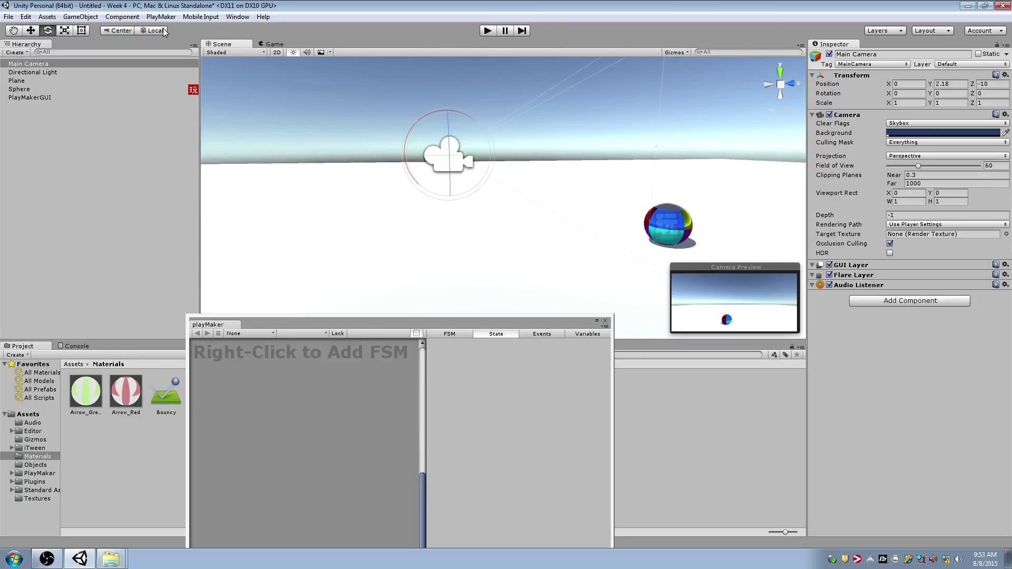
- Tilt the Main Camera down about 27.7 degrees around X and move it to about Y 3.72, Z -12.93
alt+drag(511, 171, 578, 165)
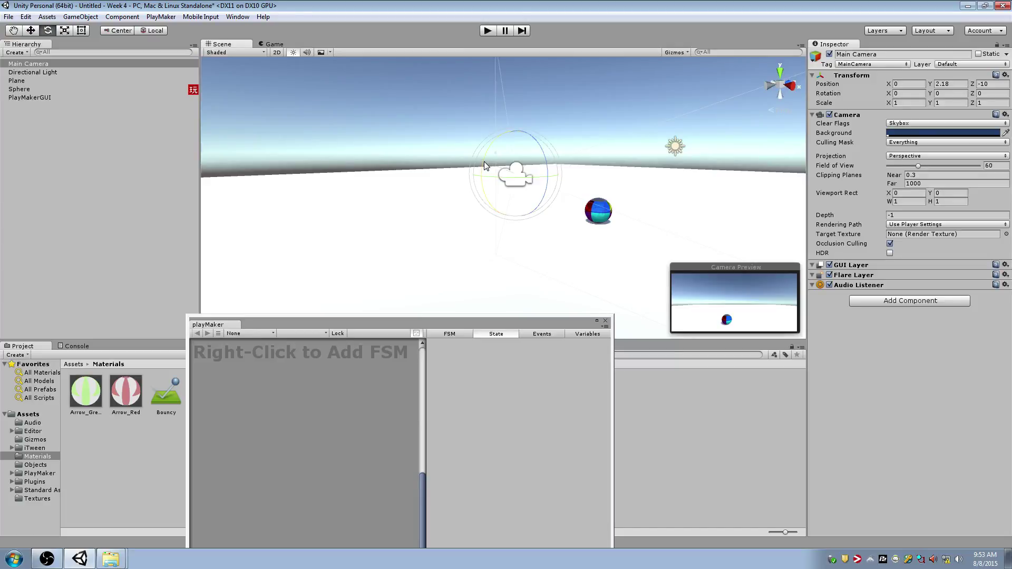
drag(484, 160, 516, 138)
key(w)
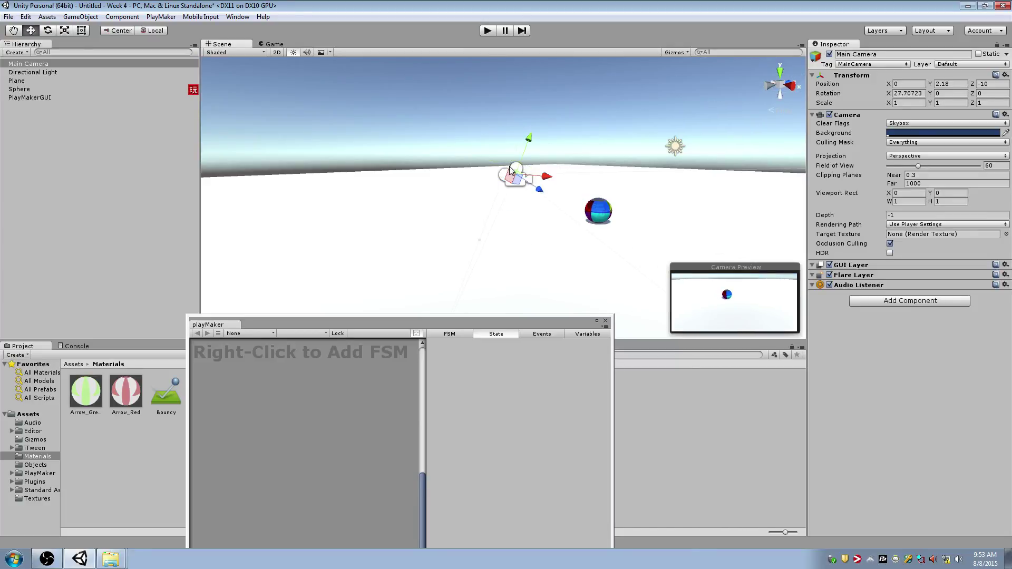
drag(541, 195, 469, 93)
- Play-test rolling the ball in the Game view, and stop the game
click(484, 32)
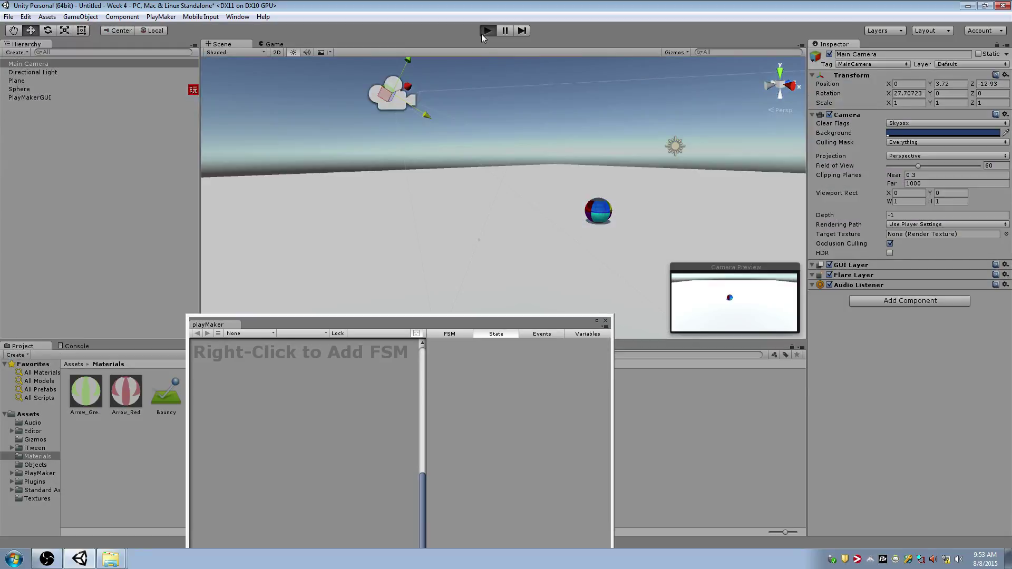
click(268, 46)
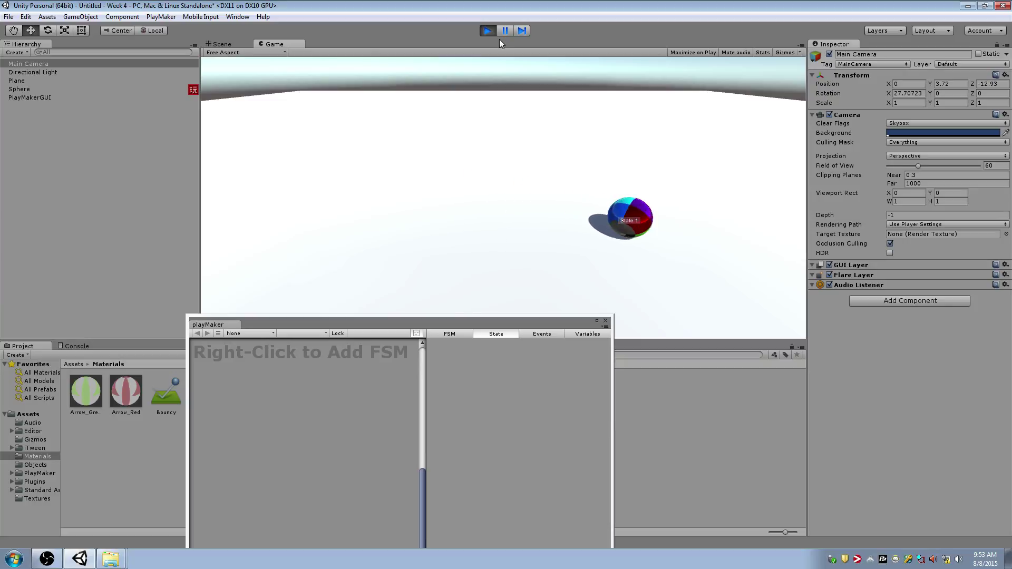
click(487, 30)
- Set the transform handles to Global, move the Main Camera to about Z -0.64 and turn it to about 200.5 degrees around Y
alt+drag(510, 139, 398, 147)
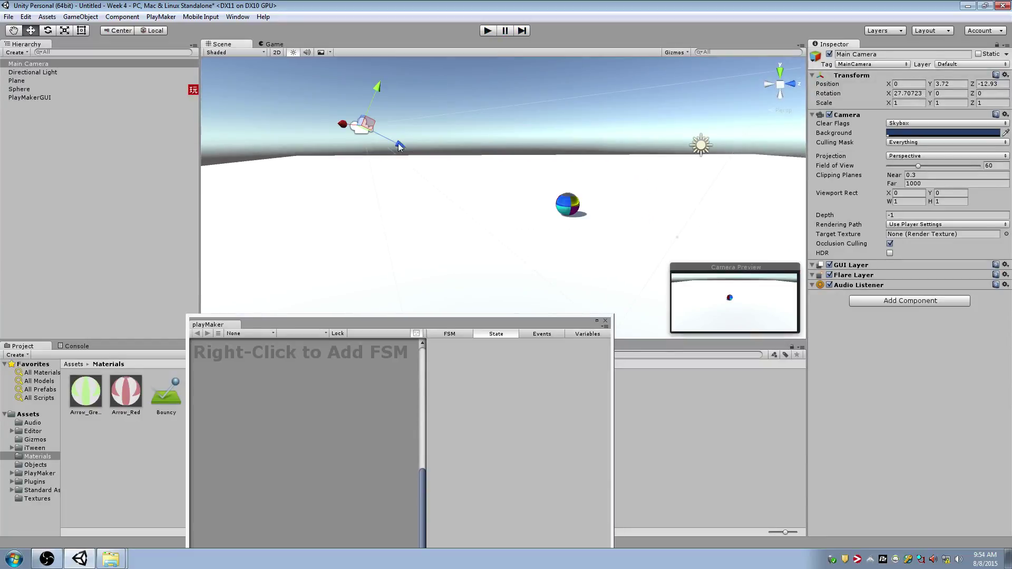
click(152, 30)
drag(399, 129, 387, 109)
key(e)
- Play-test the ball's steering directions from the camera placed on the opposite side, and stop the game
click(488, 30)
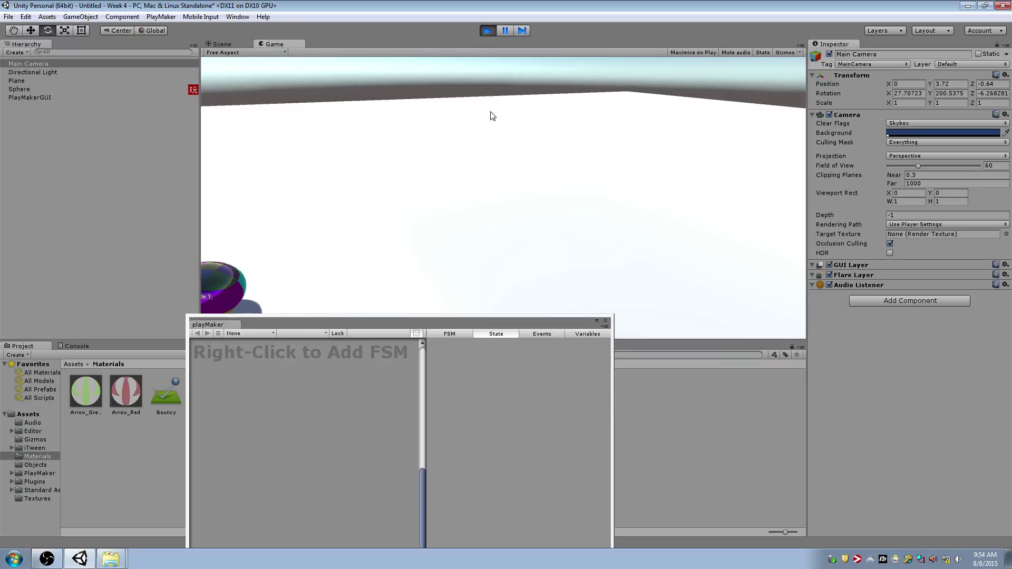
click(486, 31)
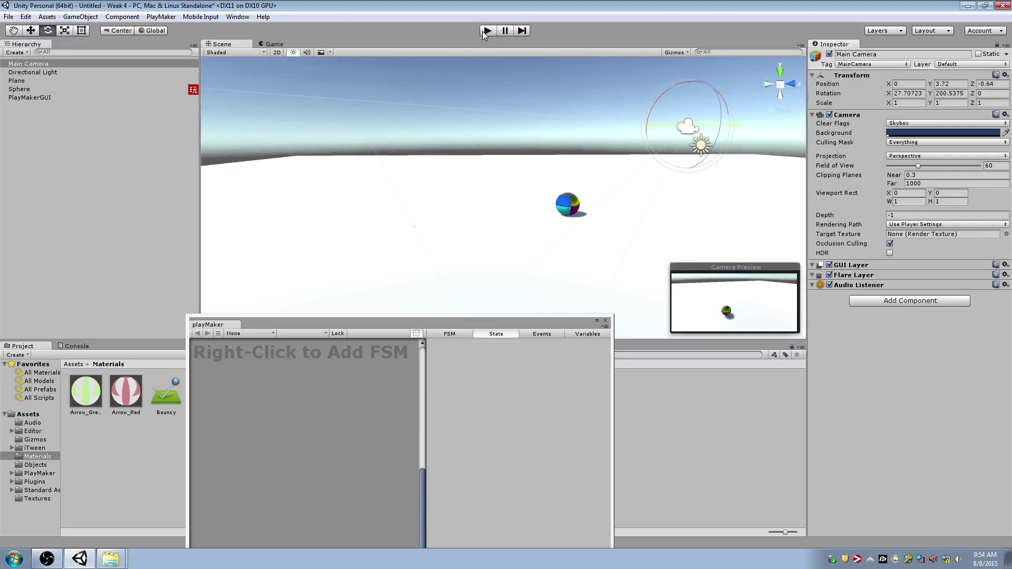
click(486, 31)
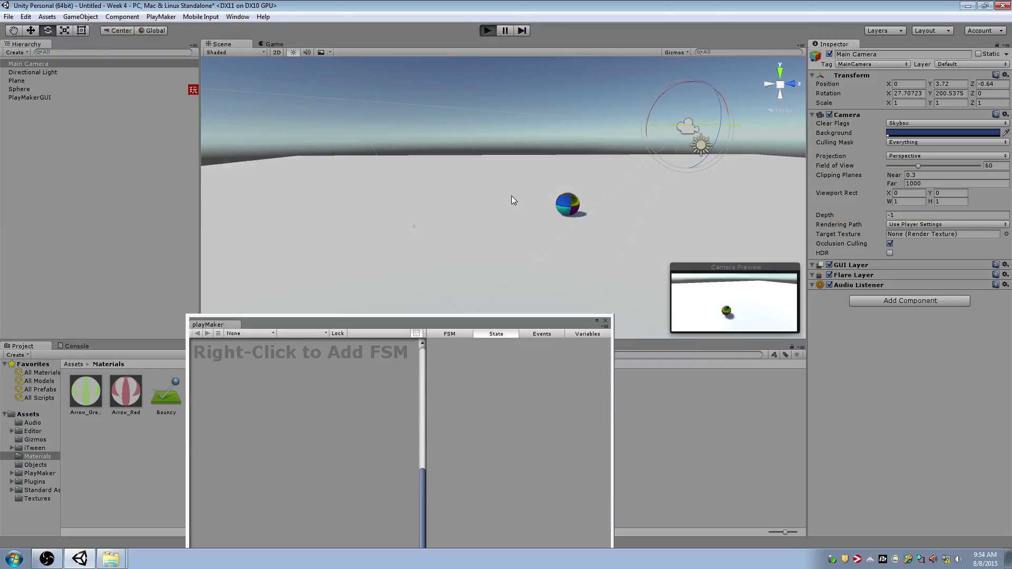
key(ctrl+p)
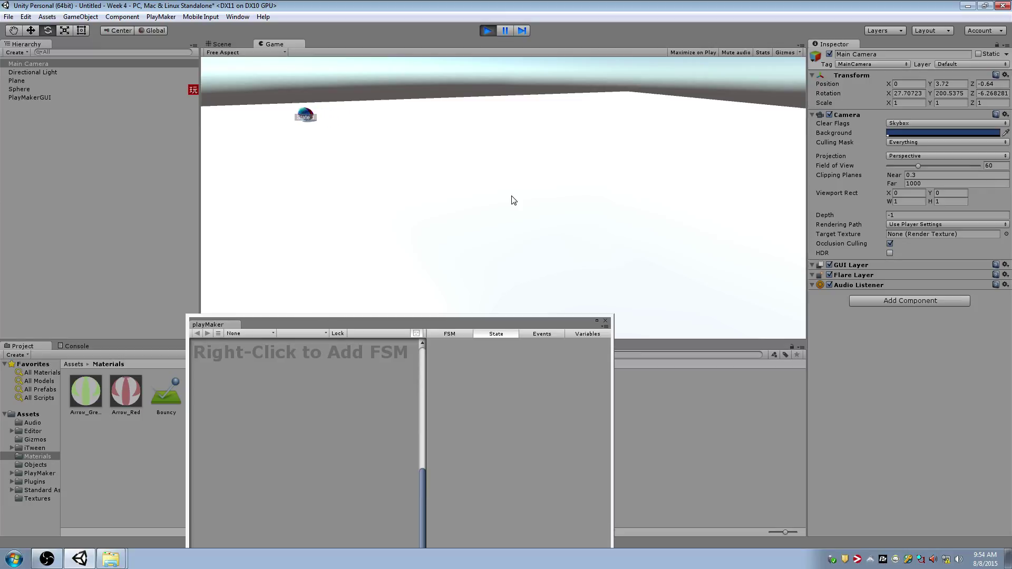
click(488, 30)
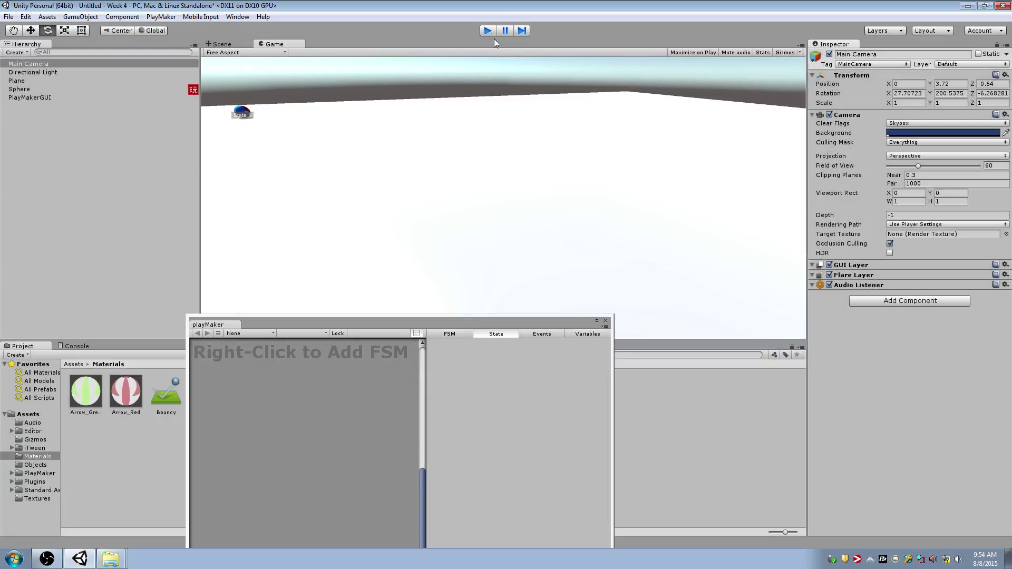
- Move the Main Camera to about X -12.11, Z -3.58 and turn it to about 112.5 degrees around Y
alt+drag(513, 198, 606, 268)
key(w)
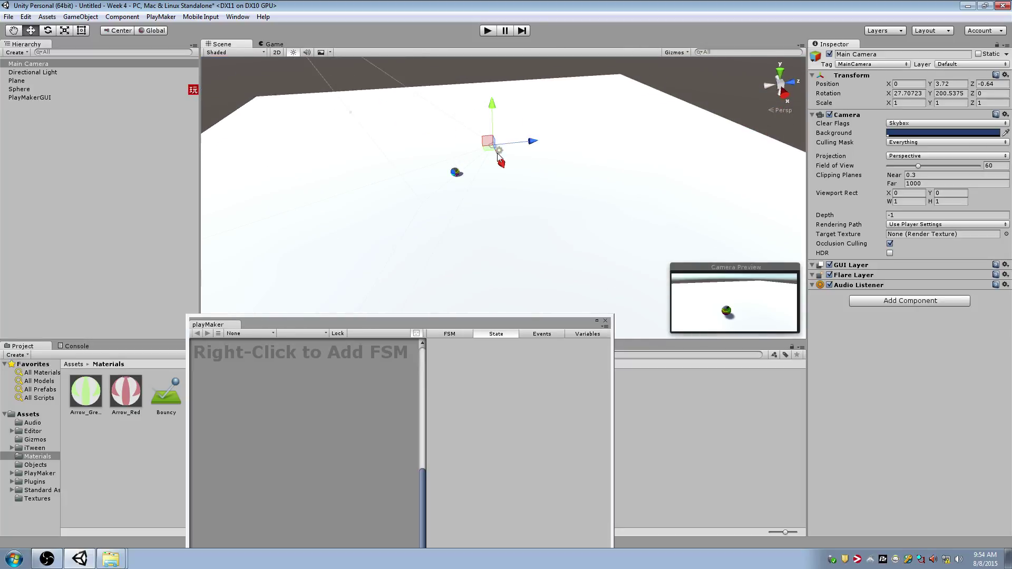
drag(491, 153, 585, 95)
key(r)
key(e)
- Play-test the ball's steering directions from the sideways camera placement, and stop the game
key(ctrl+p)
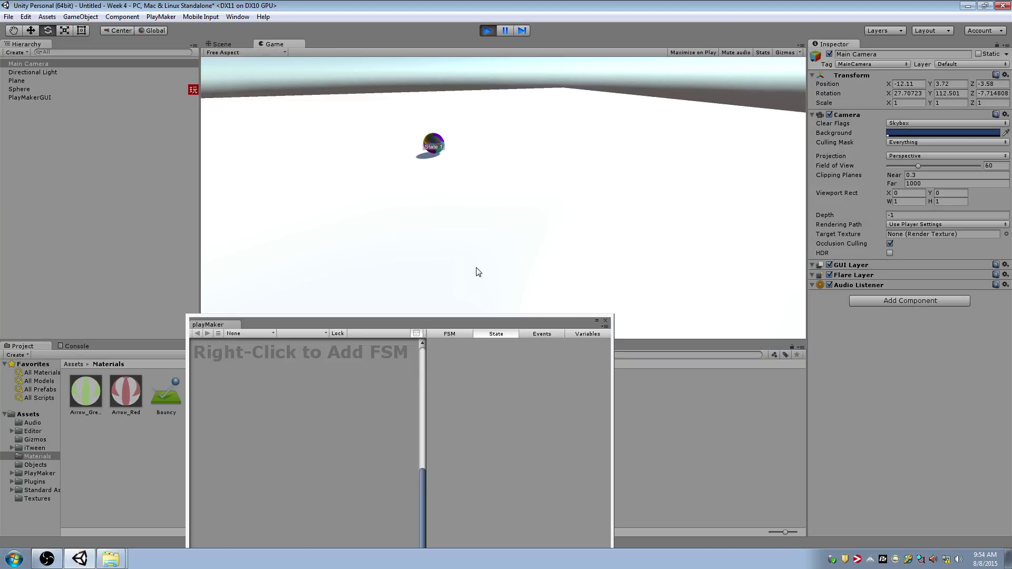
click(487, 31)
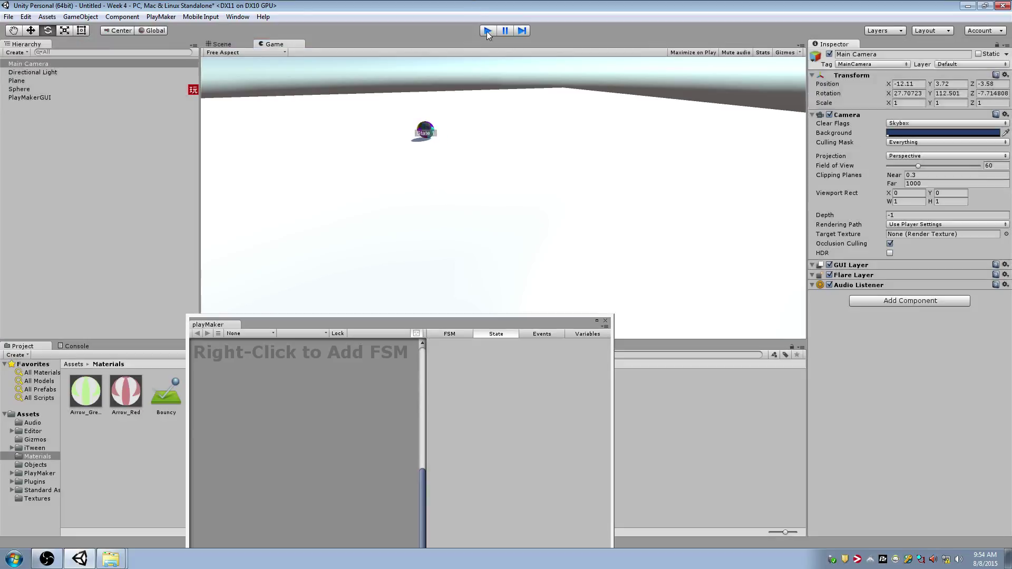
click(483, 32)
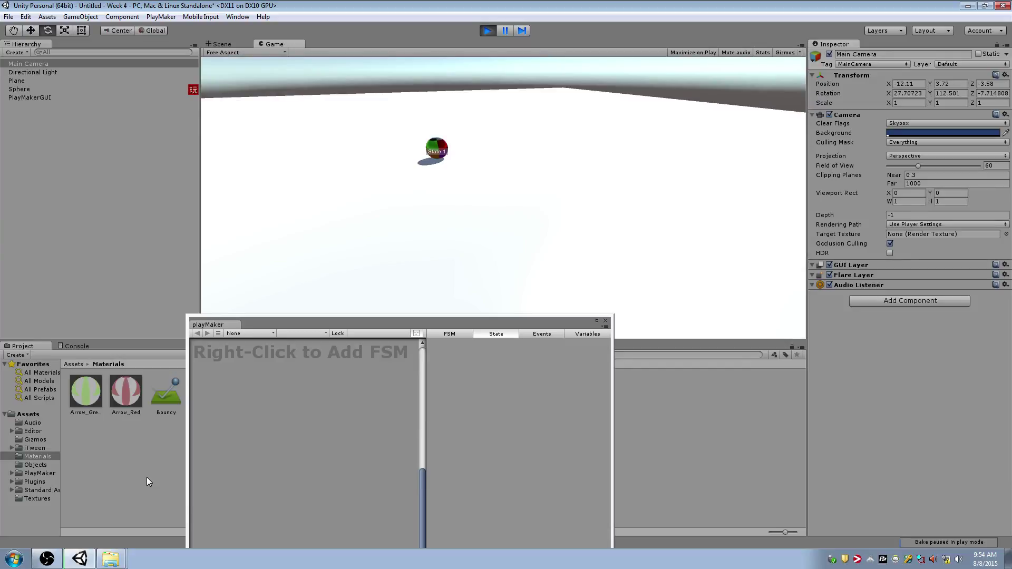
click(491, 33)
- In the Sphere's Get Axis Vector action, set Relative To to the Main Camera, and close the PlayMaker editor
click(104, 89)
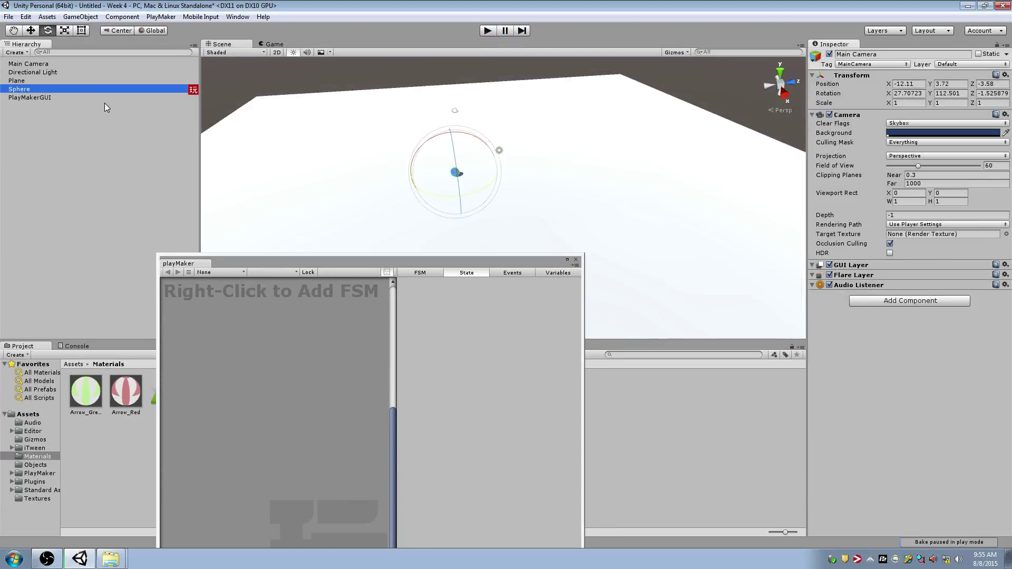
drag(335, 267, 233, 148)
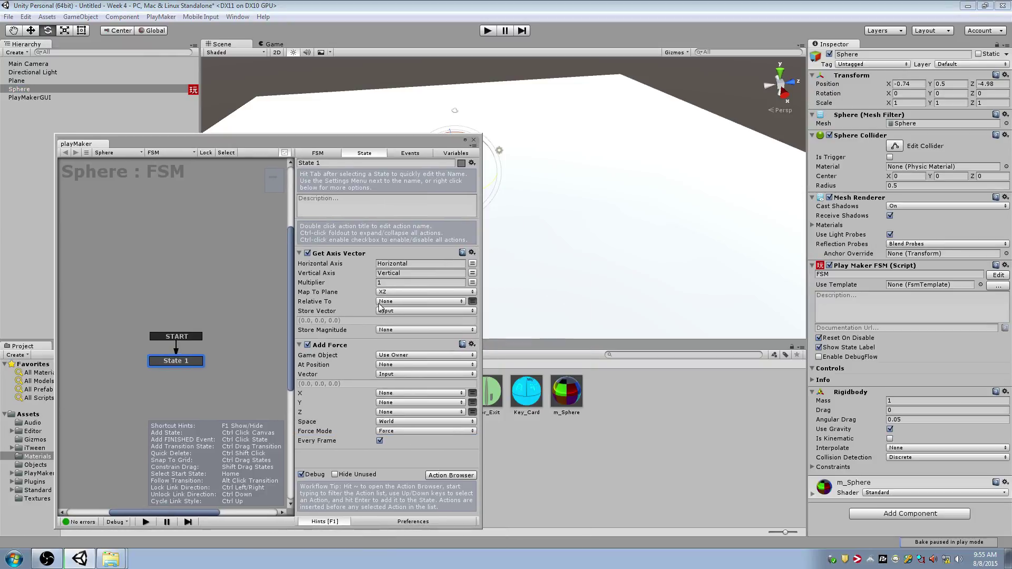
click(472, 301)
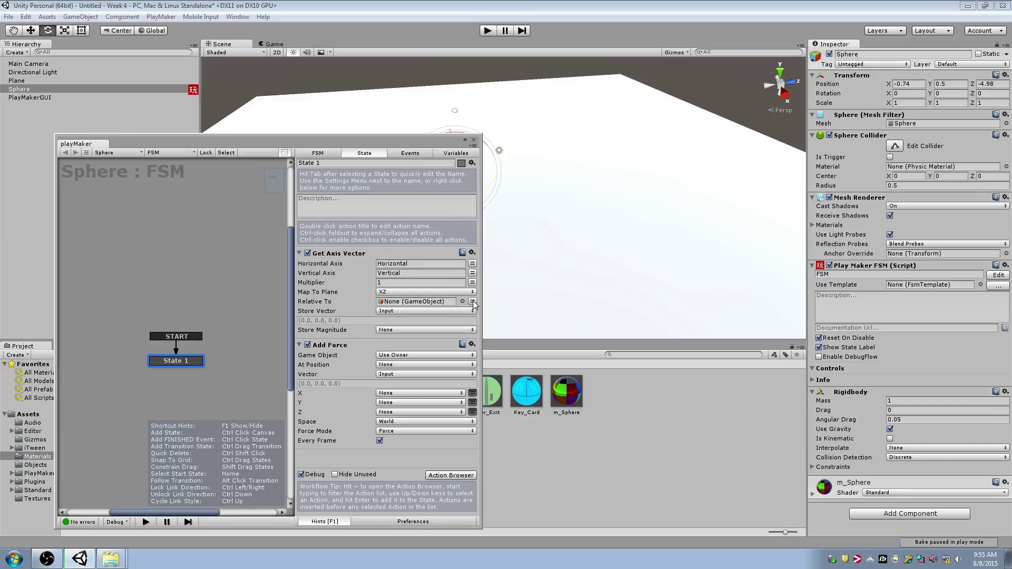
click(113, 58)
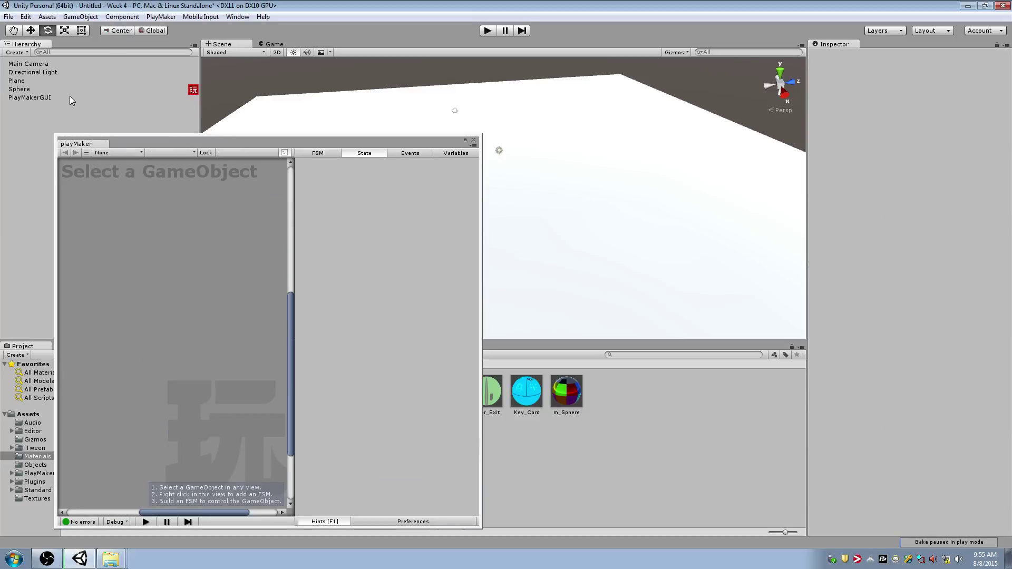
click(117, 90)
drag(93, 64, 415, 298)
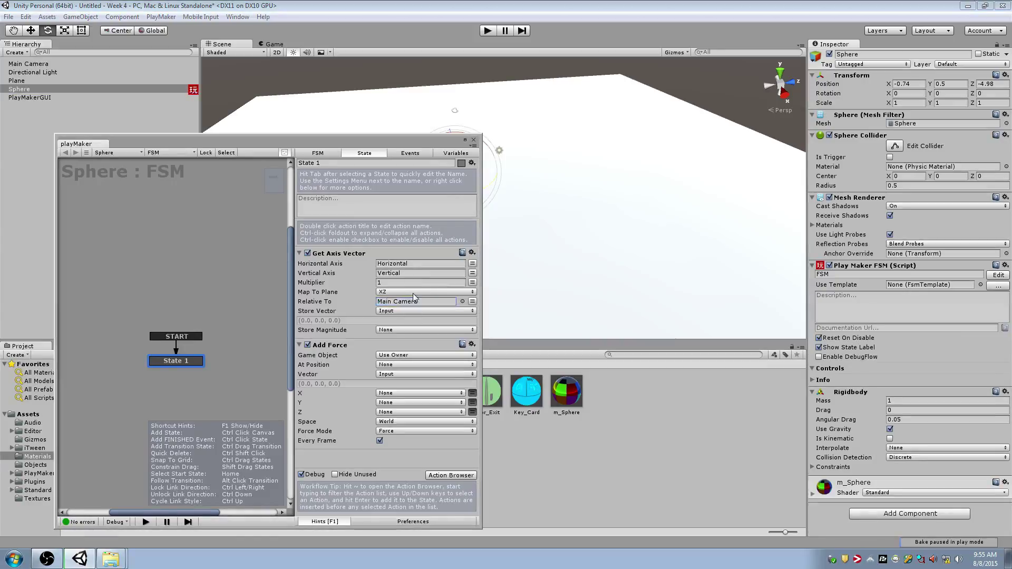
click(473, 139)
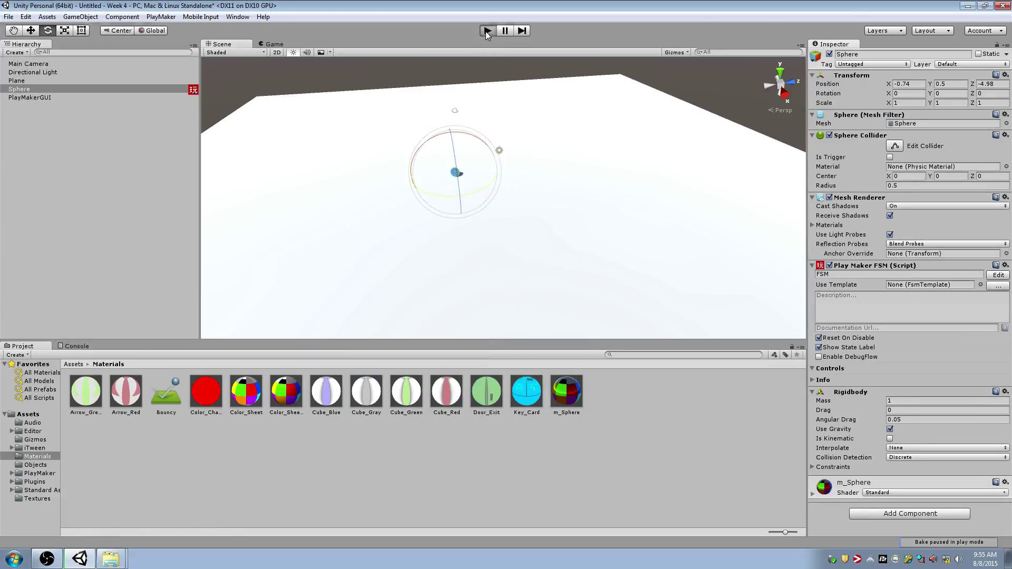
- Play-test the ball's steering with its input relative to the Main Camera, and stop the game
click(486, 31)
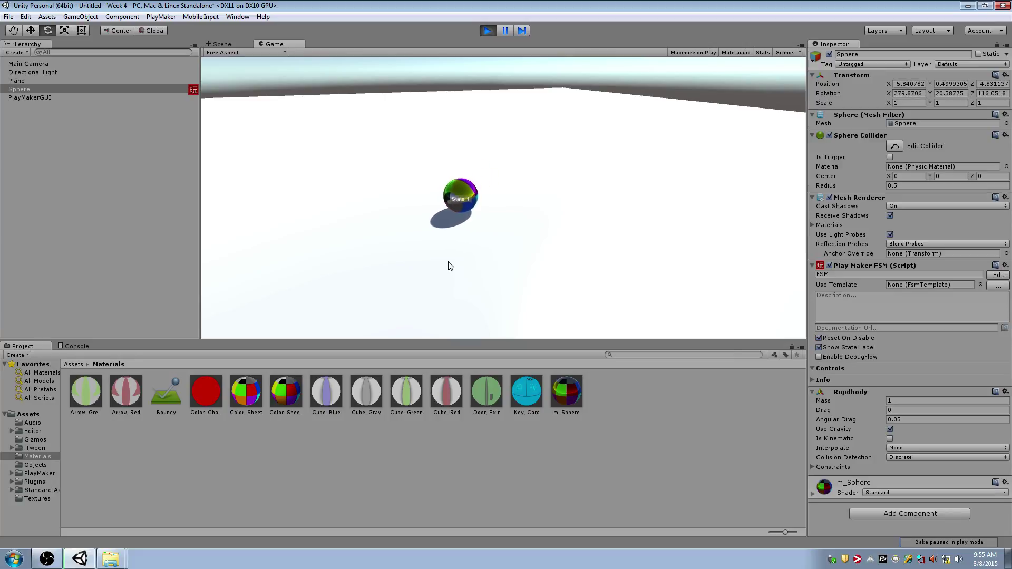
click(492, 31)
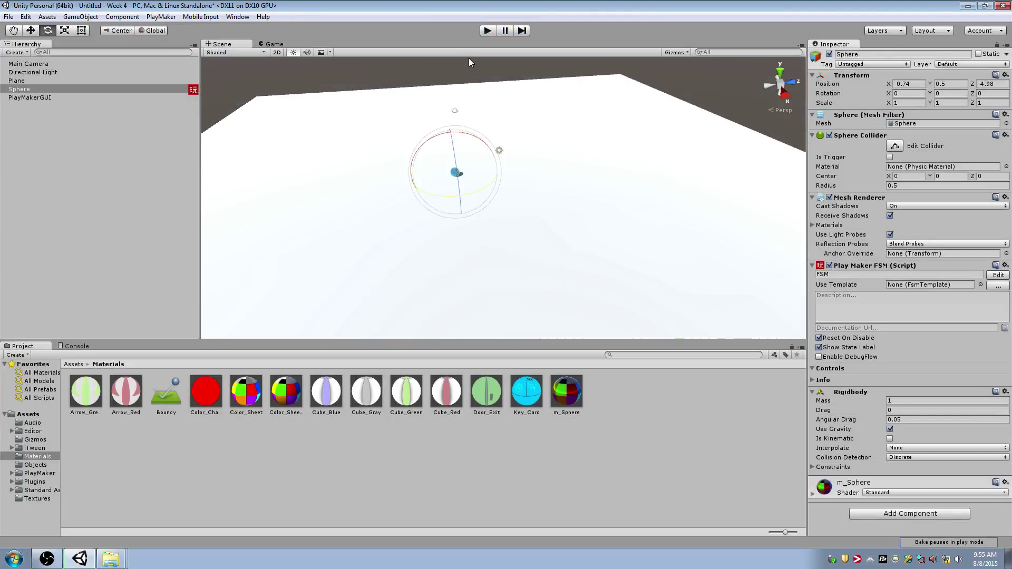
key(alt+Tab)
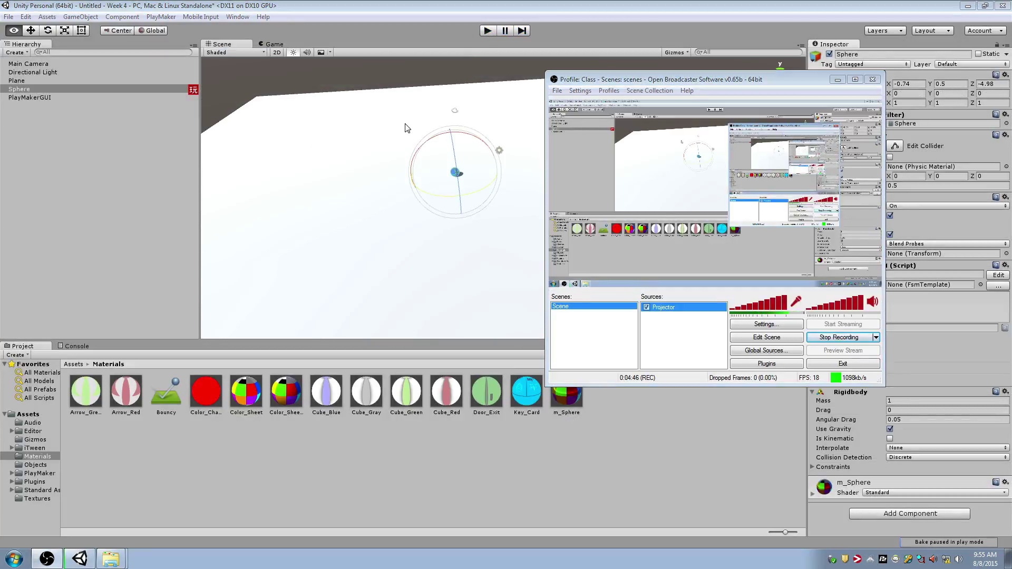
click(407, 126)
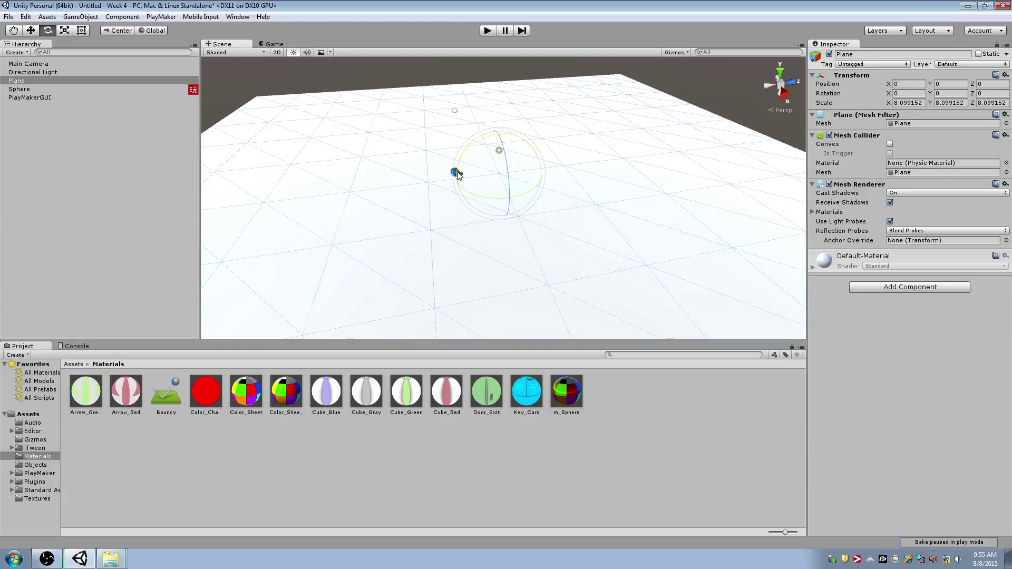
click(489, 30)
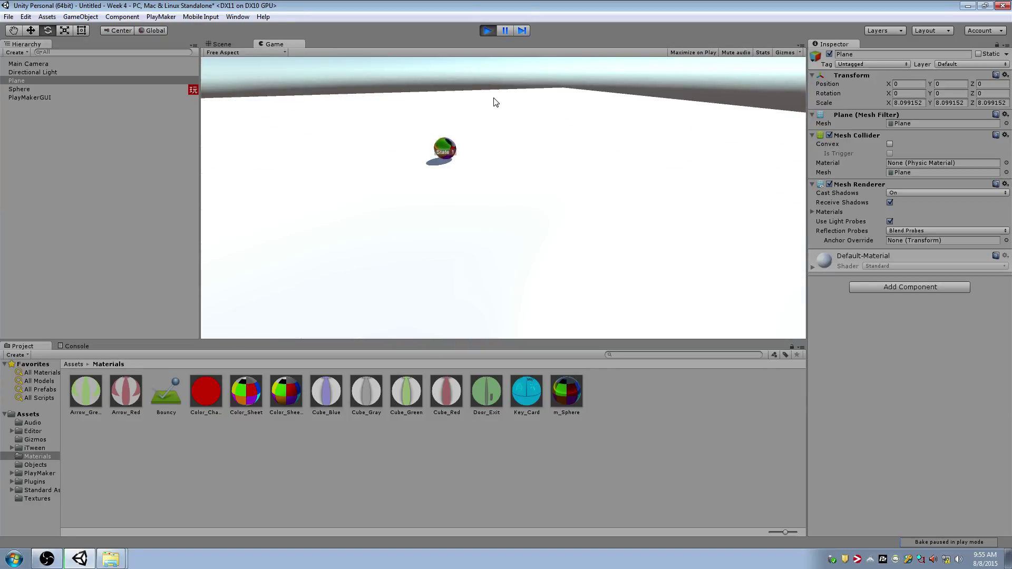
click(486, 31)
- Move the Main Camera high above the plane to about X 12.9, Y 17.4, Z -8.89
key(w)
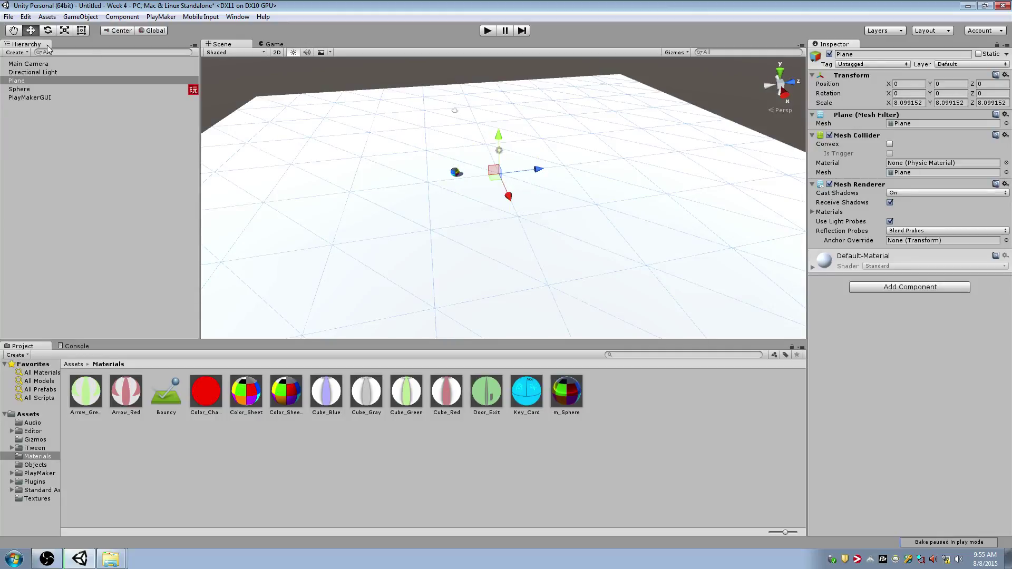
click(30, 63)
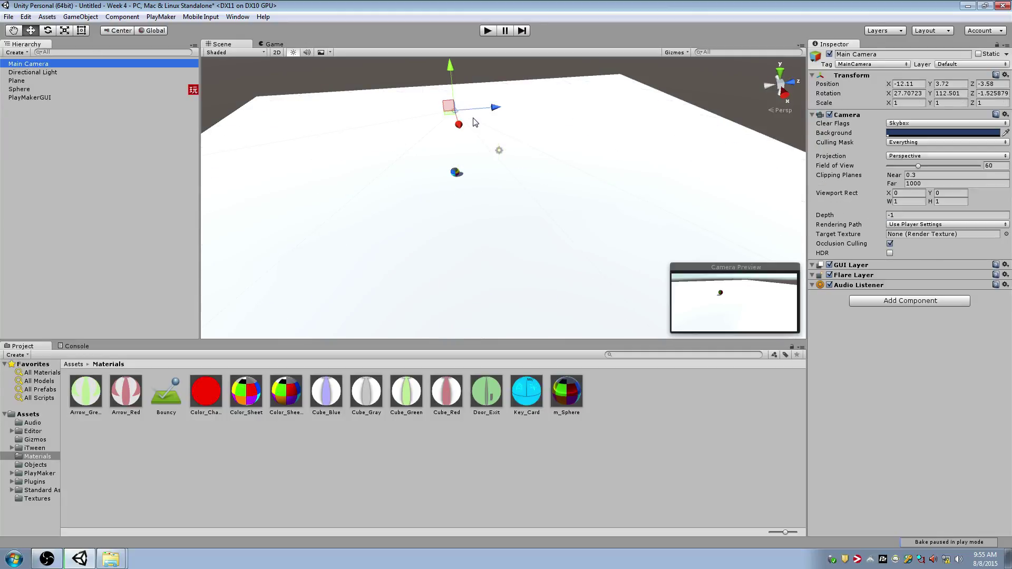
drag(473, 121, 406, 211)
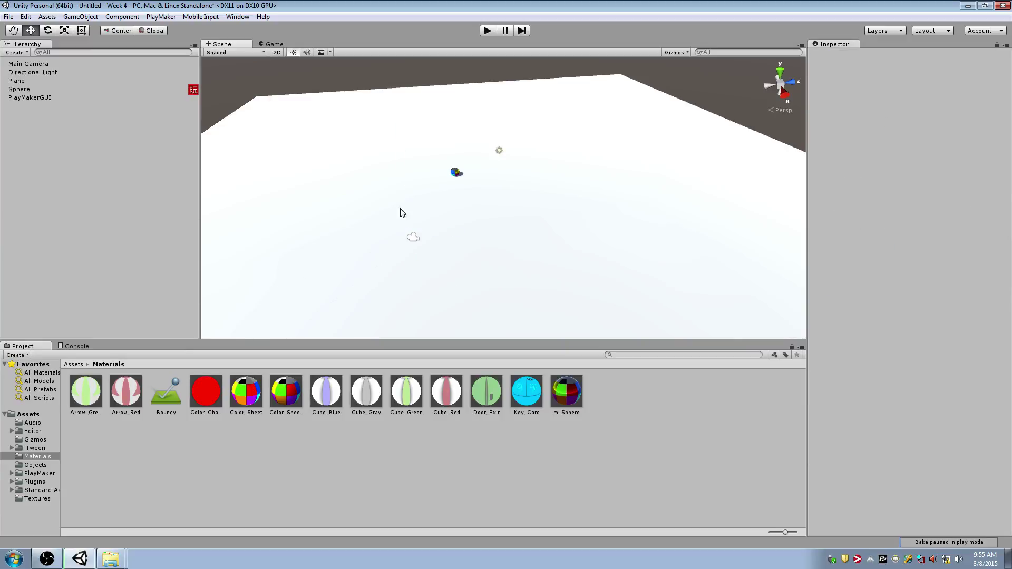
click(411, 236)
click(413, 239)
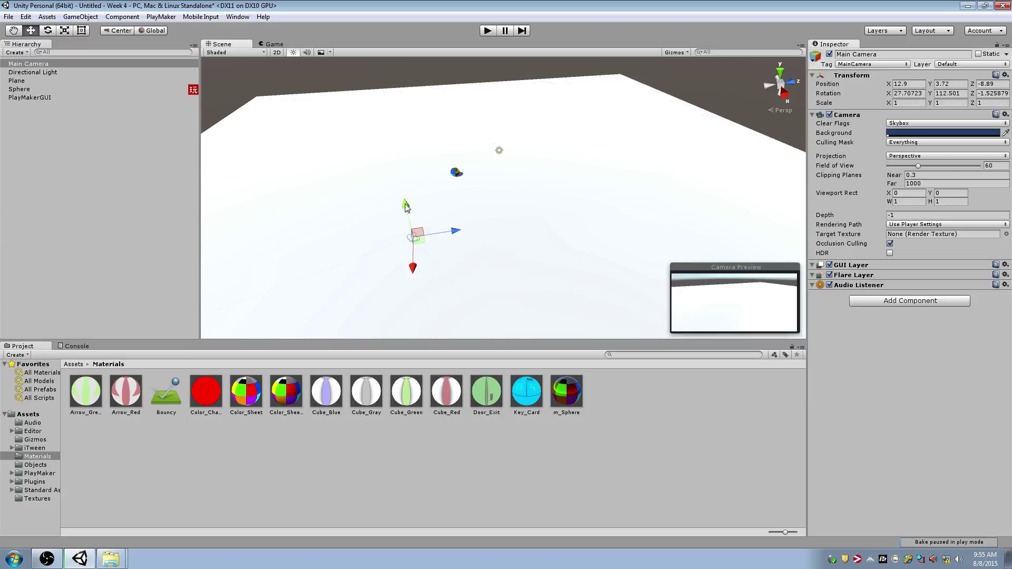
drag(406, 206, 403, 52)
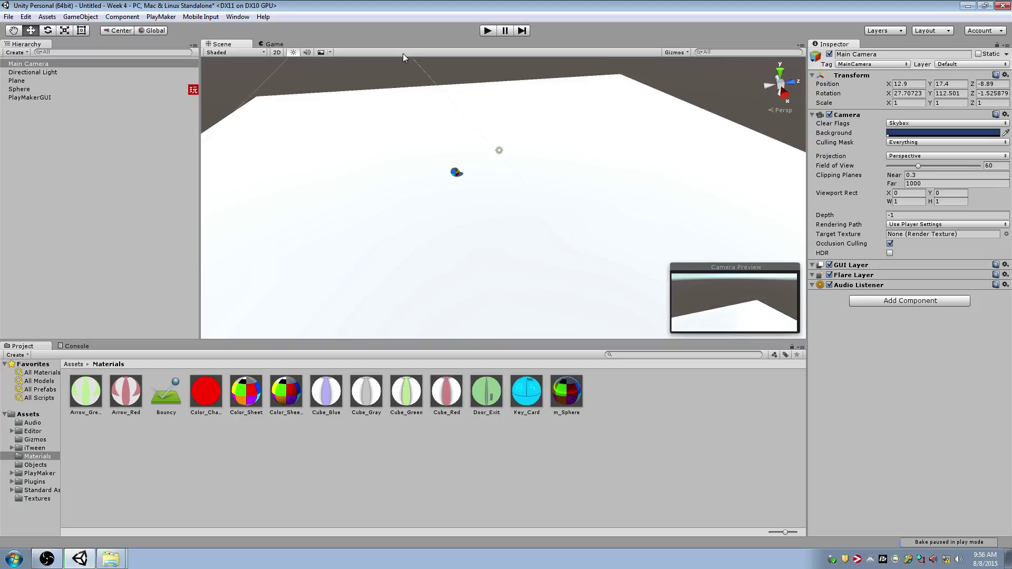
- Make the Main Camera a child of the Sphere and reset its local position
drag(65, 64, 62, 90)
click(58, 89)
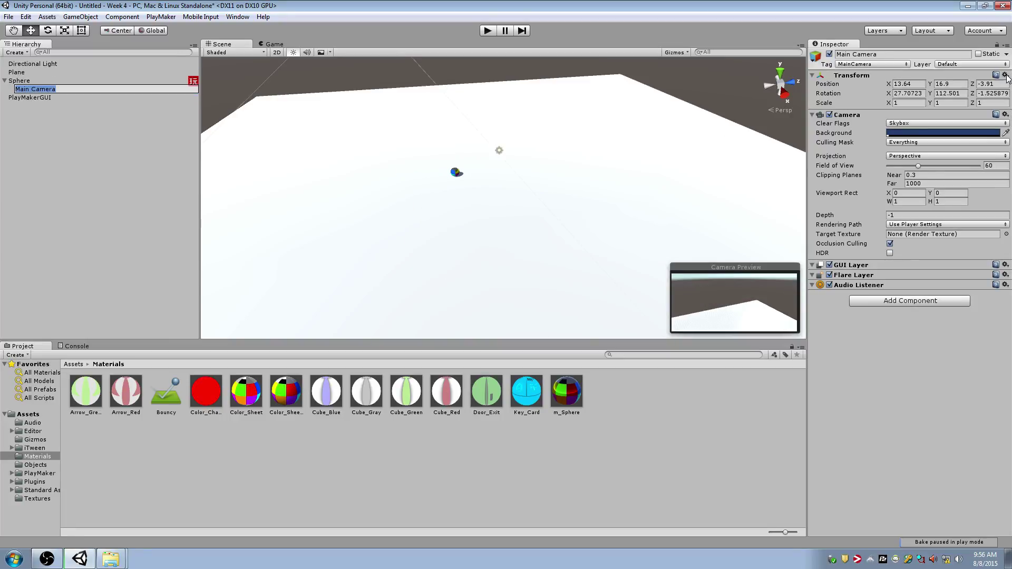
click(1005, 75)
click(942, 158)
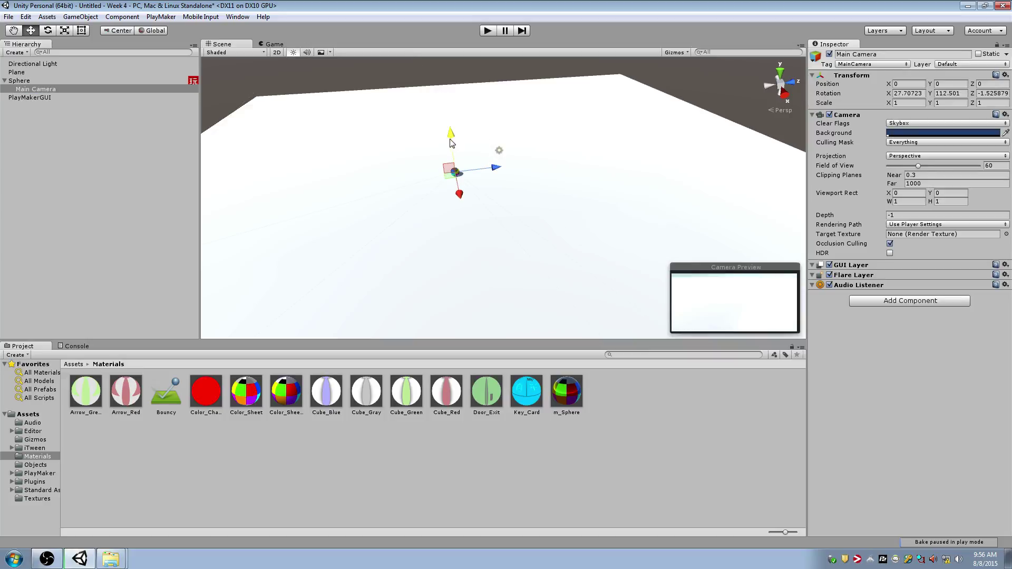
- Raise the Main Camera above the Sphere to about Y 17.82 and reset its rotation
drag(455, 139, 564, 304)
key(f)
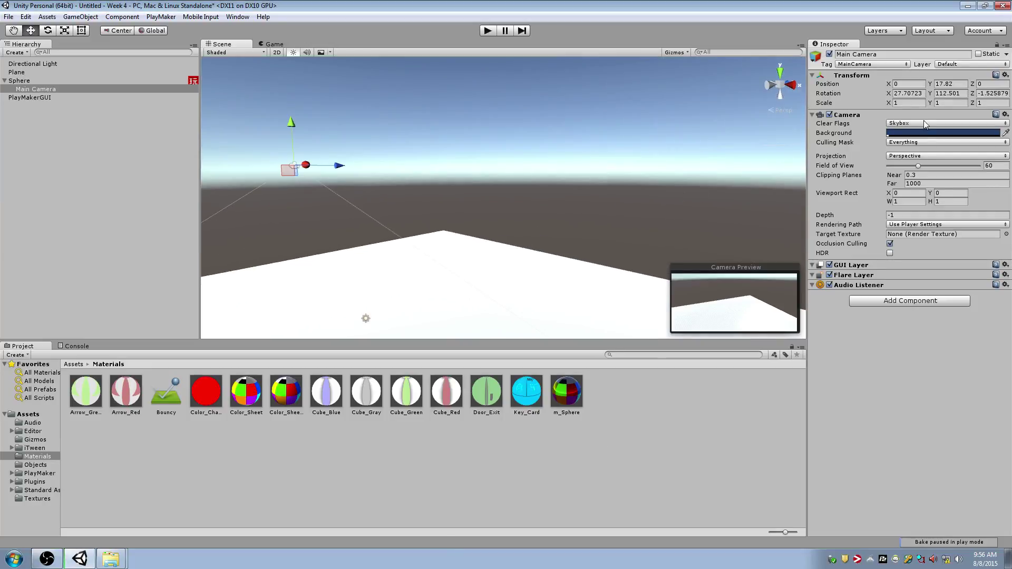
click(1007, 76)
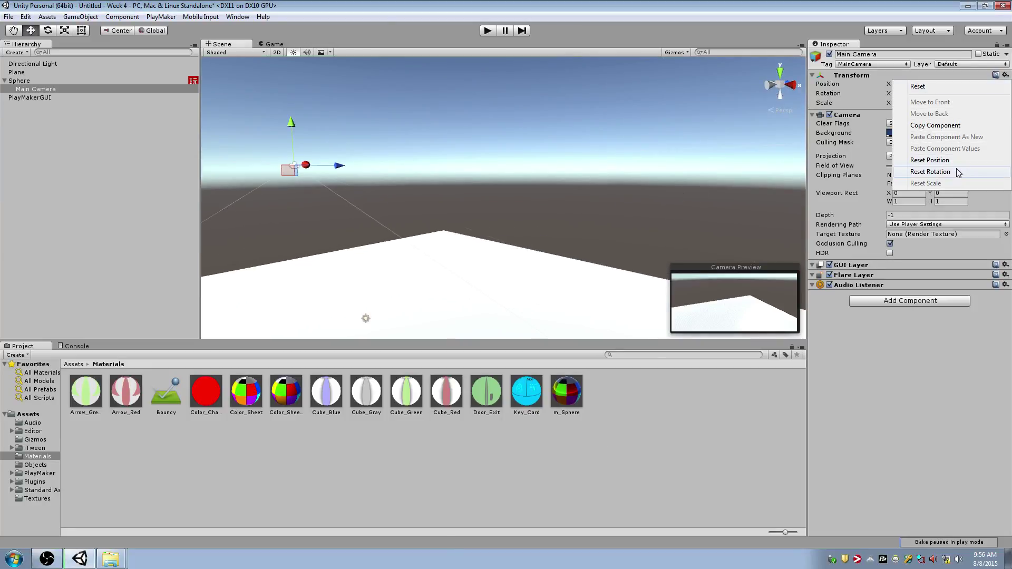
click(932, 170)
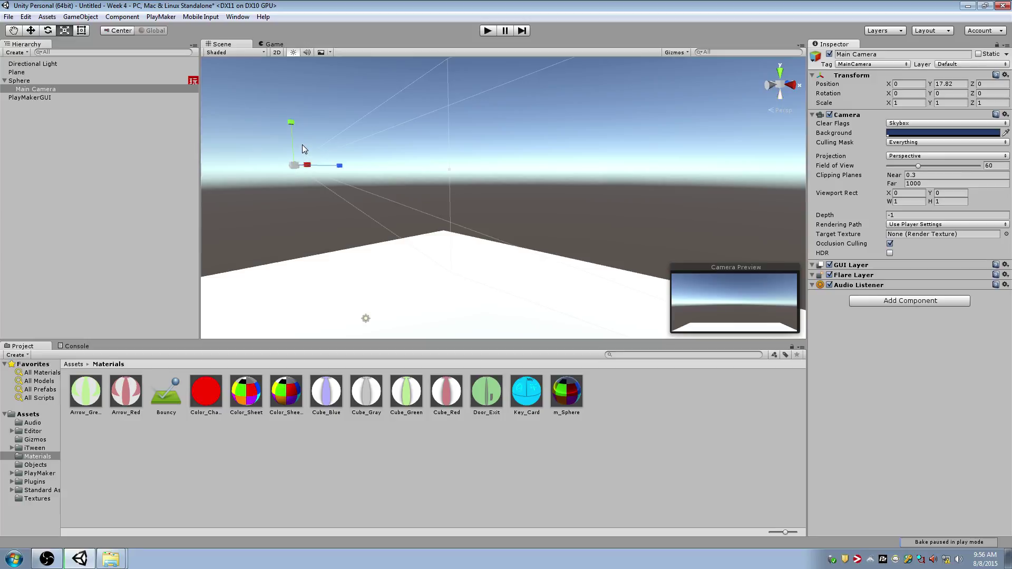
- Point the Main Camera straight down at the Sphere by setting its X rotation to 90
key(e)
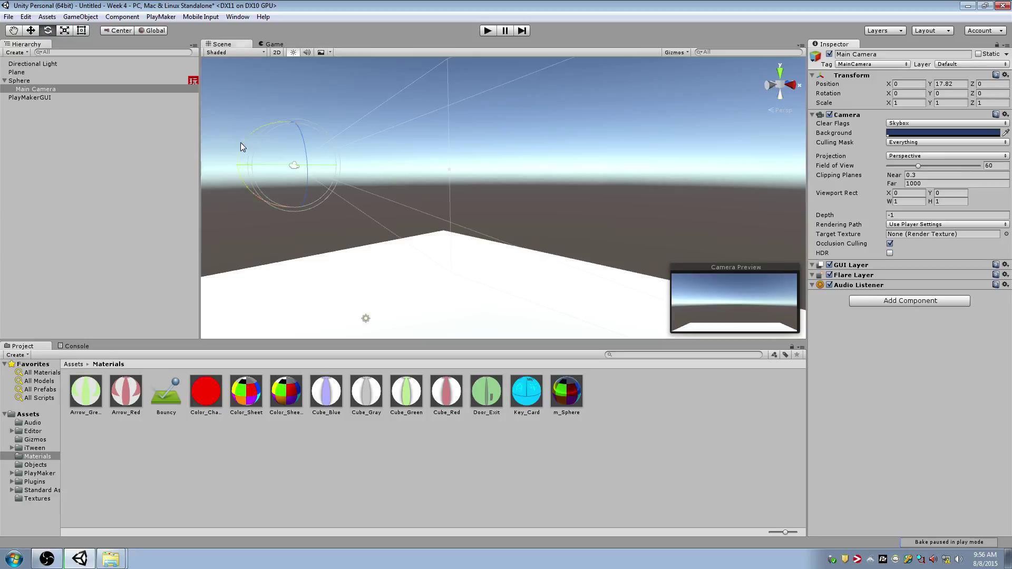
drag(240, 142, 676, 125)
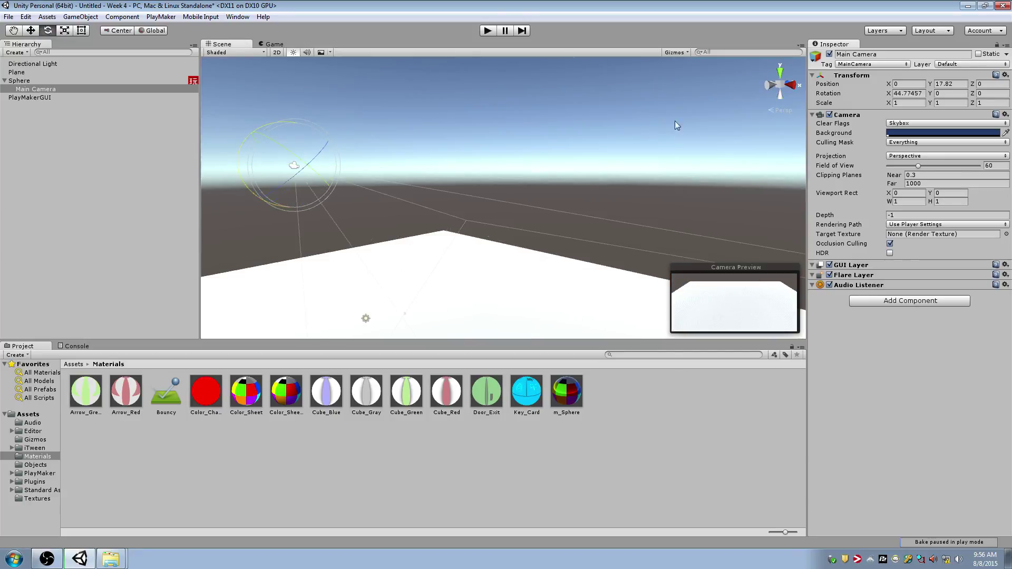
click(901, 94)
text(90)
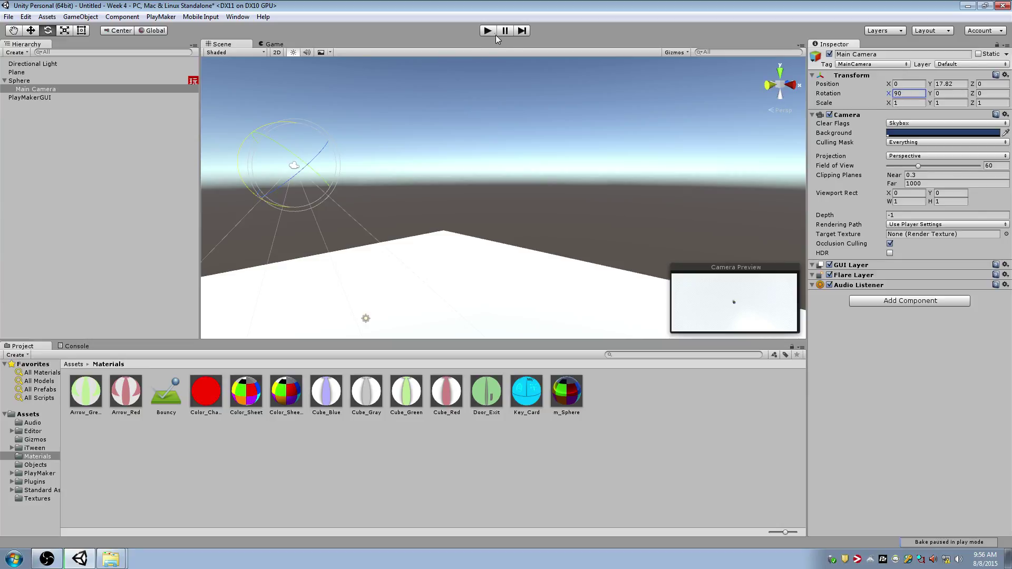
key(Return)
- Play-test the ball's steering from the overhead camera parented to the Sphere, and stop the game
click(488, 31)
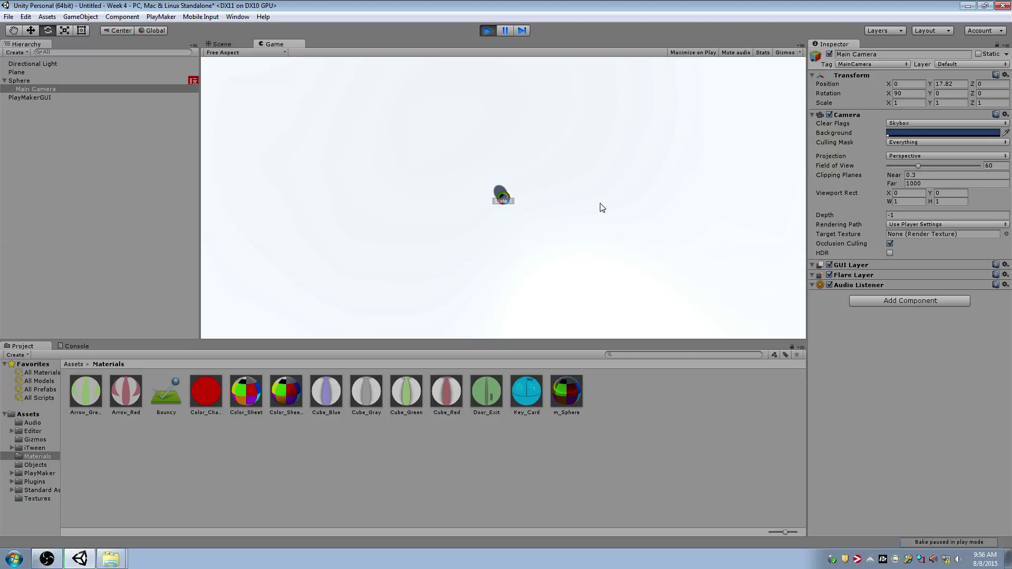
click(487, 30)
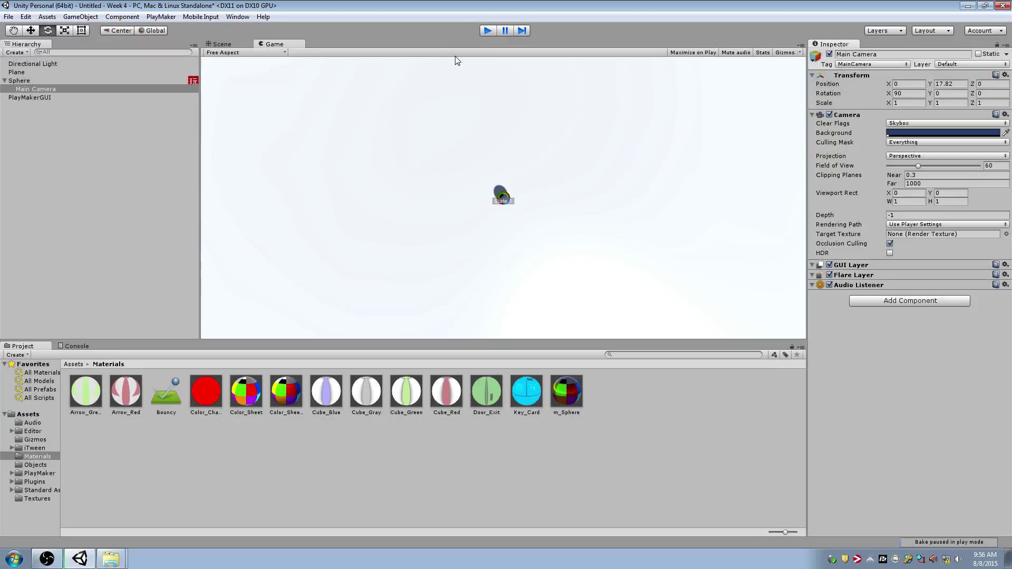
key(alt+Tab)
- Open the Sphere's FSM, review the Get Axis Vector and Add Force settings in State 1, and close the editor
click(59, 79)
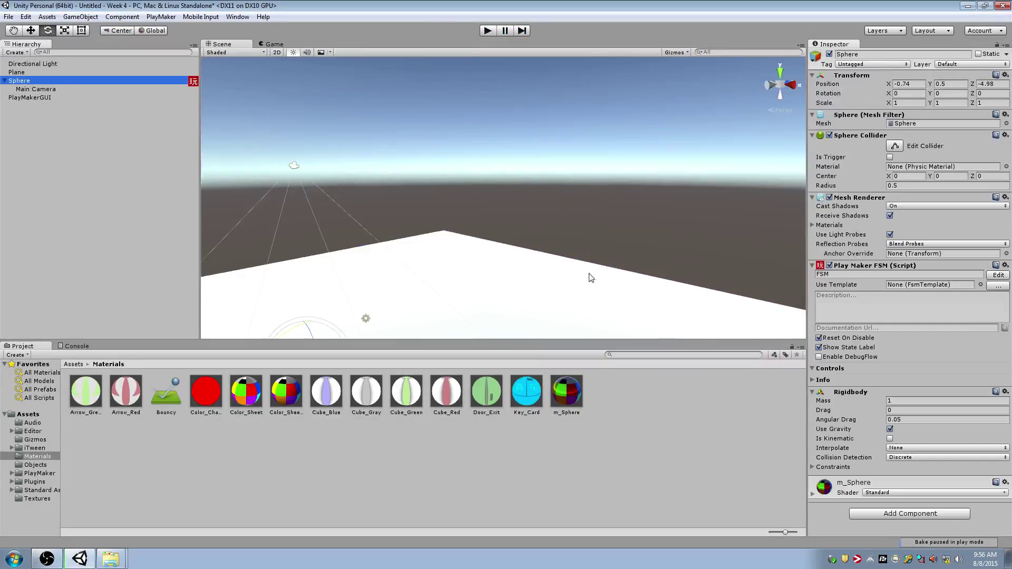
click(998, 275)
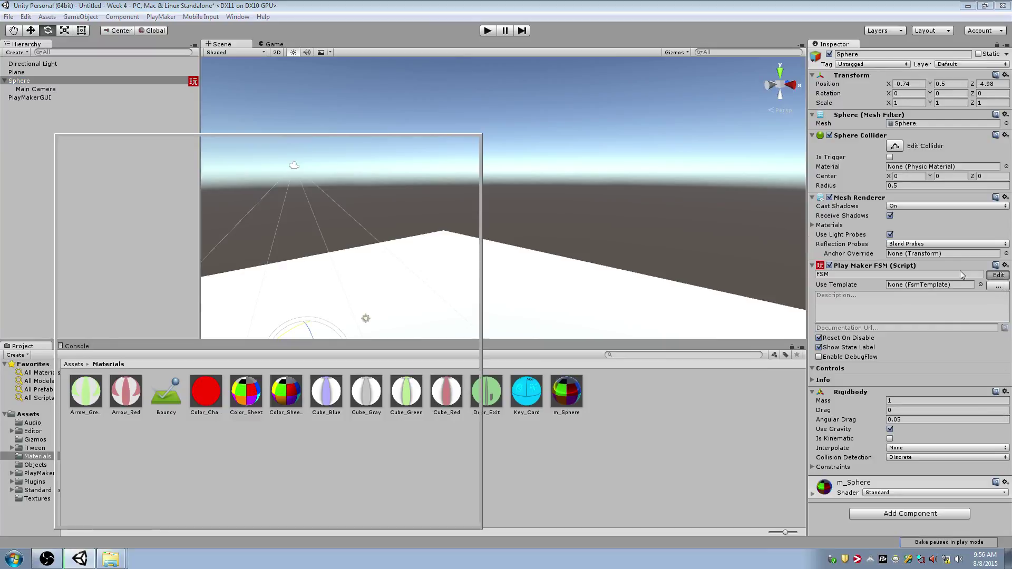
click(97, 214)
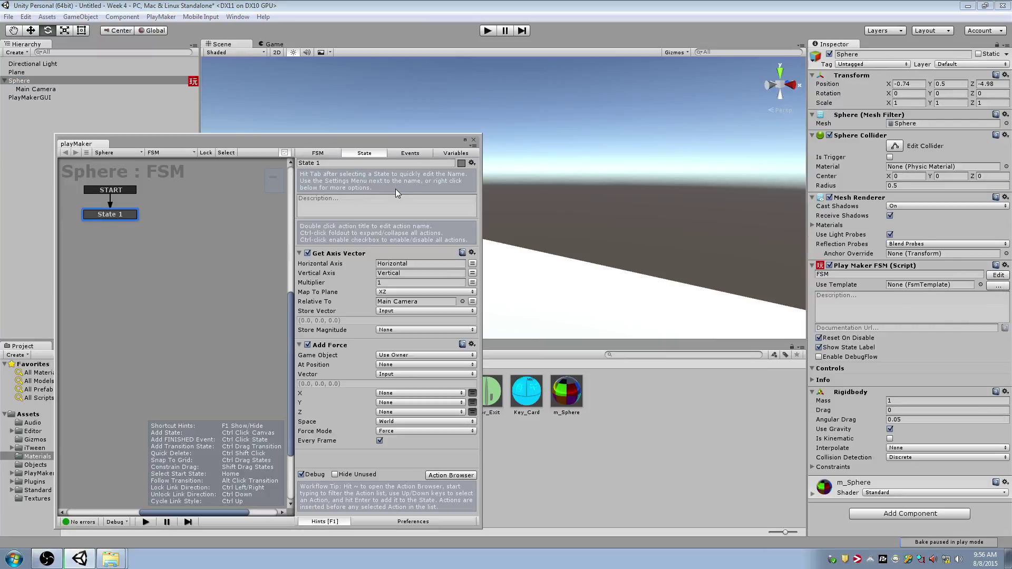
click(474, 142)
- Tilt the overhead Main Camera slightly to about 81.3 degrees around X
click(109, 89)
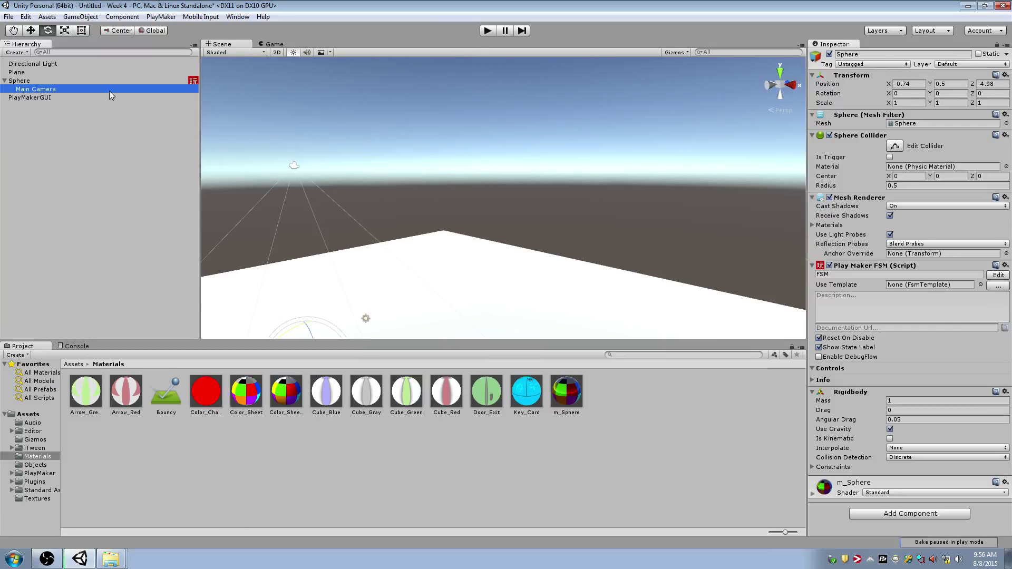
mouse_move(291, 155)
alt+mouse_down()
mouse_move(302, 135)
mouse_move(292, 135)
alt+mouse_up()
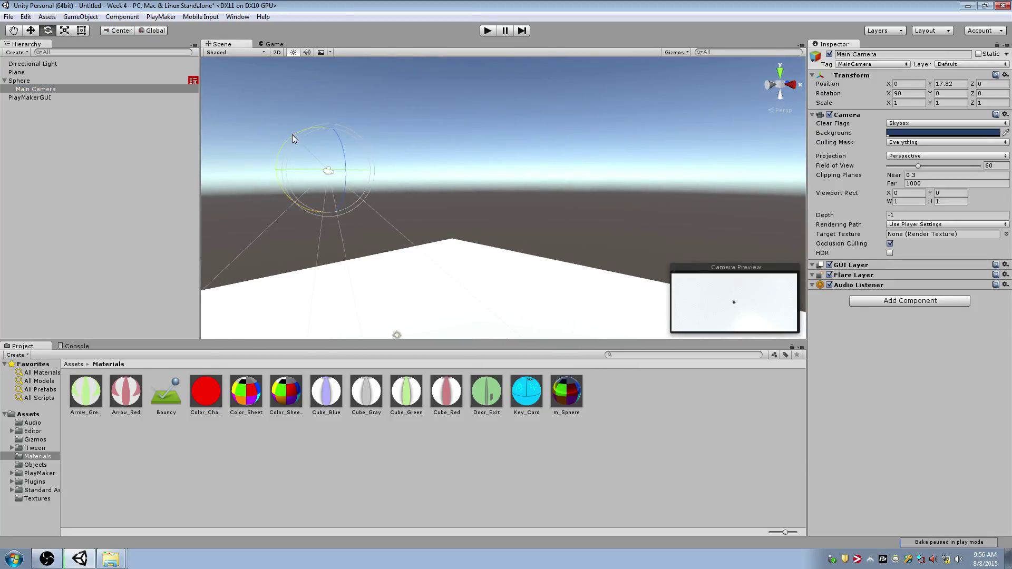
drag(292, 134, 284, 147)
- Play-test the ball with the tilted camera still parented to the Sphere, and stop the game
click(484, 29)
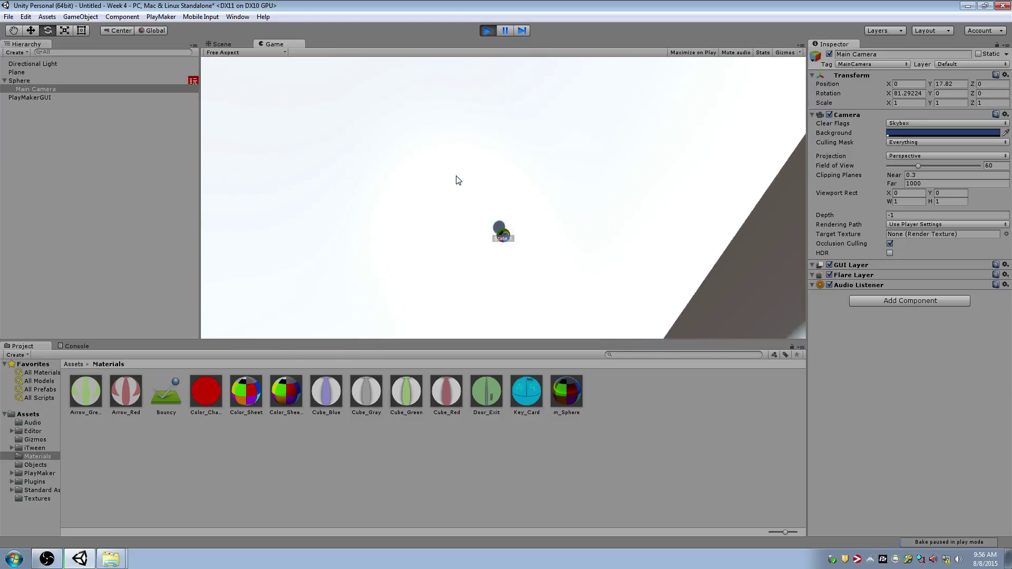
click(487, 30)
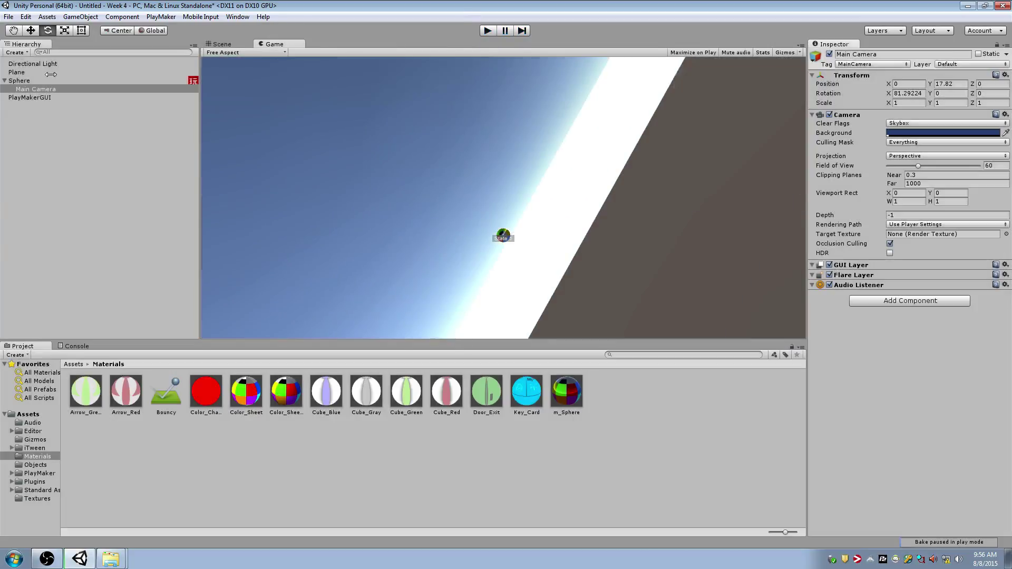
- Detach the Main Camera from the Sphere, play-test the ball's steering from the fixed overhead view, and stop the game
click(482, 31)
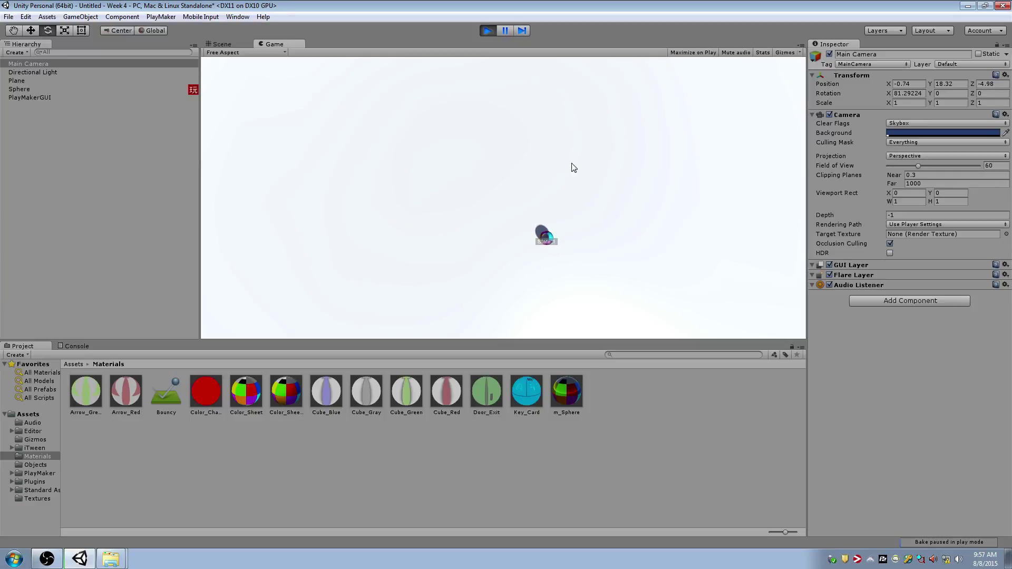
click(487, 31)
click(155, 89)
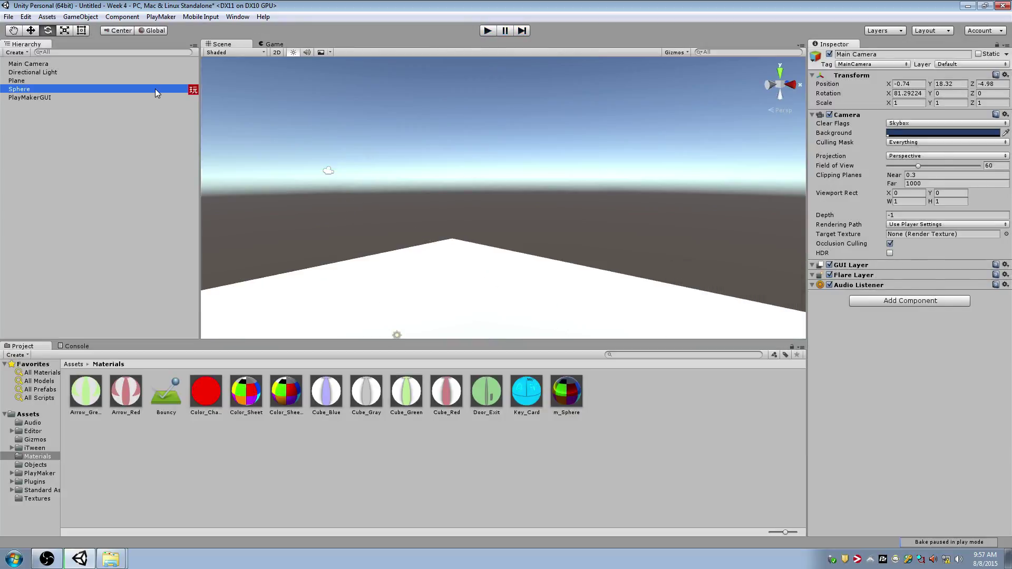
- Open the Sphere's FSM, review State 1's Get Axis Vector and Add Force actions once more, and close the editor
click(998, 275)
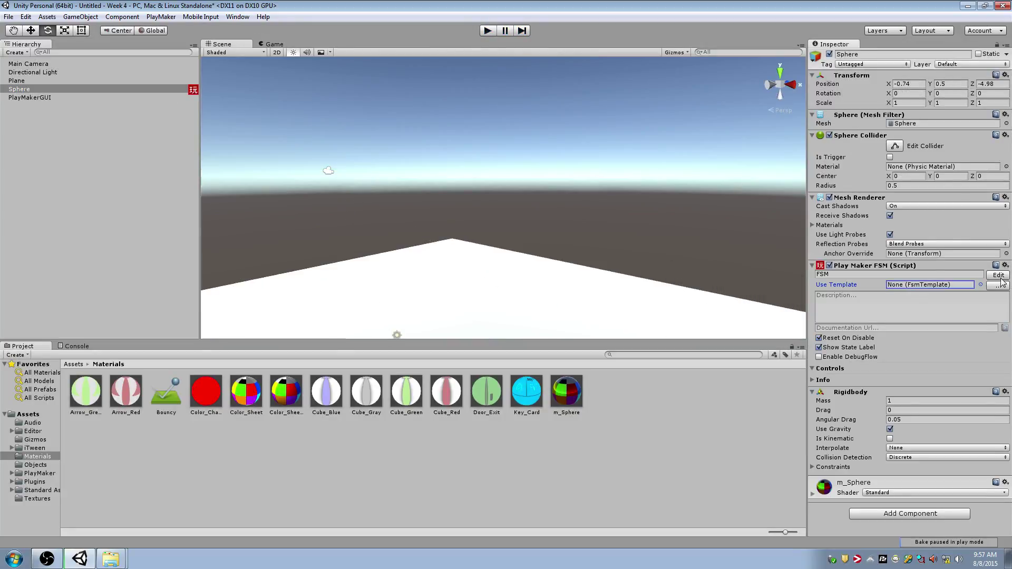
click(116, 216)
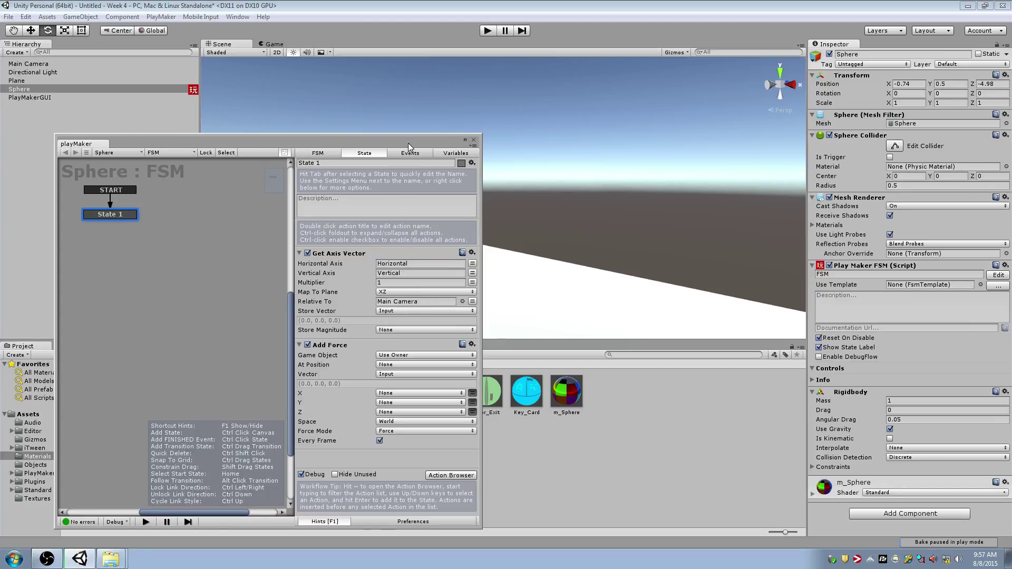
drag(409, 147, 790, 152)
click(2, 88)
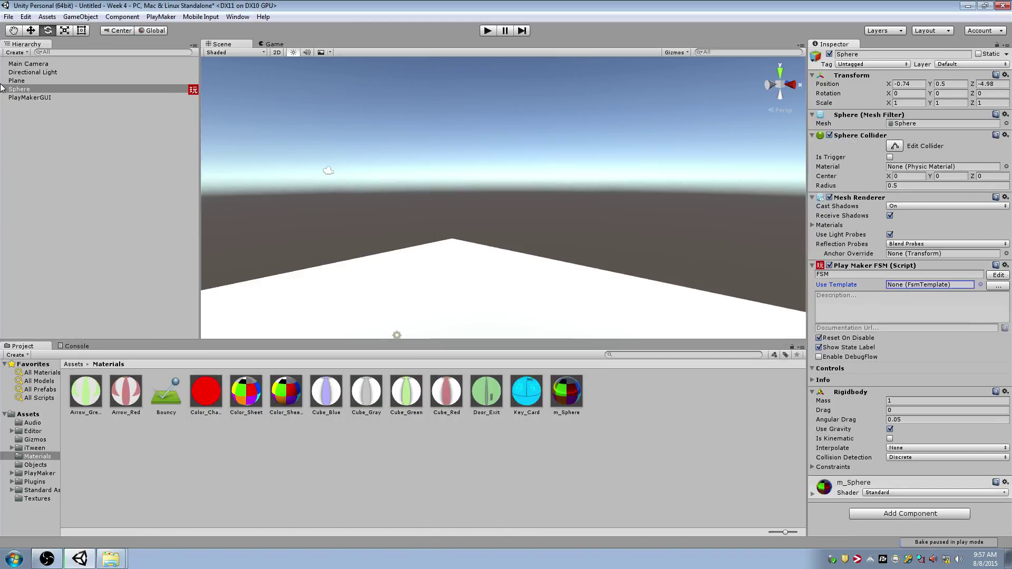
- Lower the Main Camera behind the Sphere to about Y 5.73, Z -11.56, and tilt it to about 36.9 degrees around X
click(29, 64)
key(f)
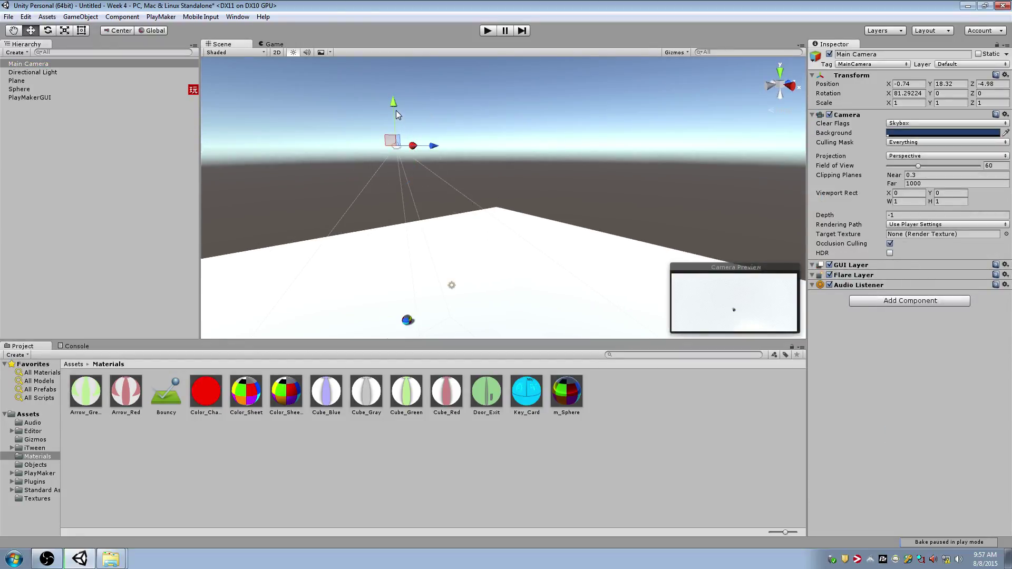
drag(396, 115, 378, 285)
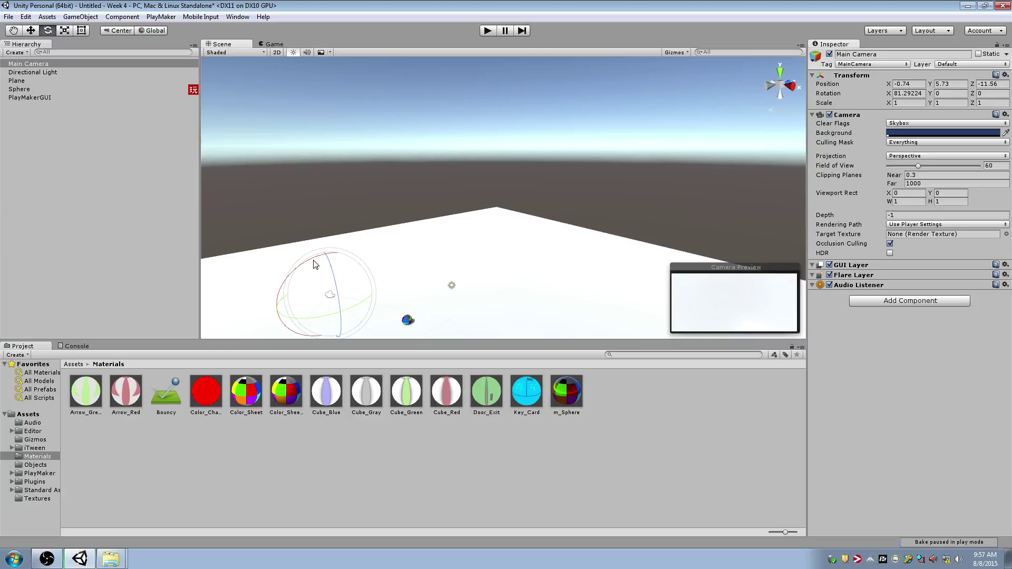
drag(313, 263, 270, 360)
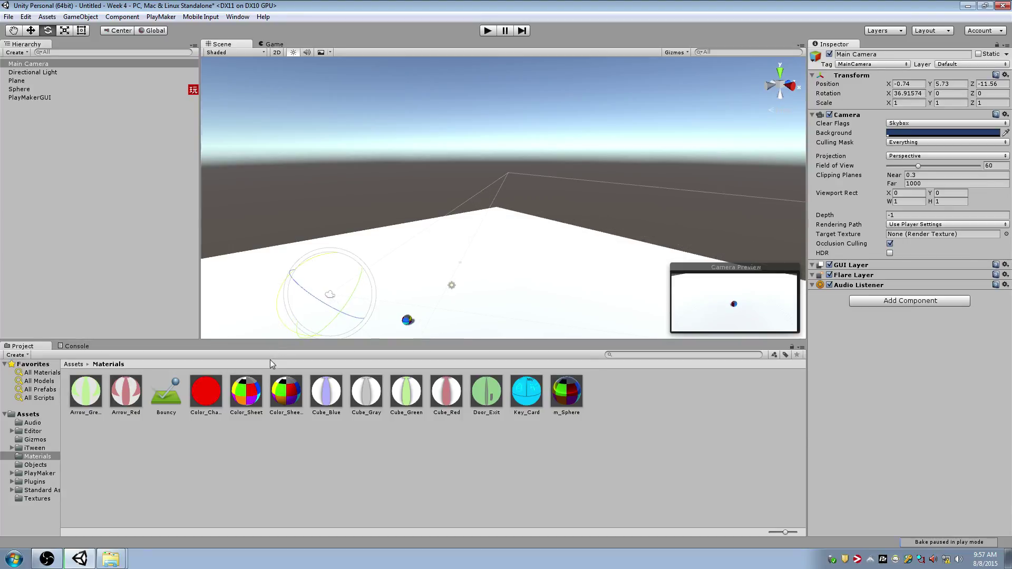
- Browse the Prototyping models and prefabs in Standard Assets with larger thumbnails, ending in the Prefabs folder
click(12, 490)
click(35, 507)
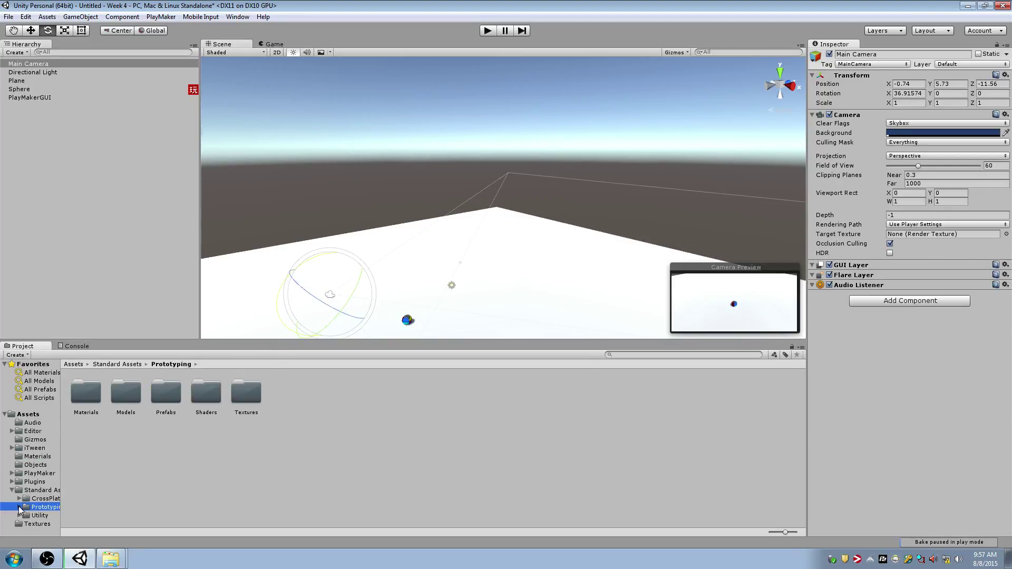
click(20, 507)
scroll(31, 507, down, 2)
click(42, 506)
click(42, 497)
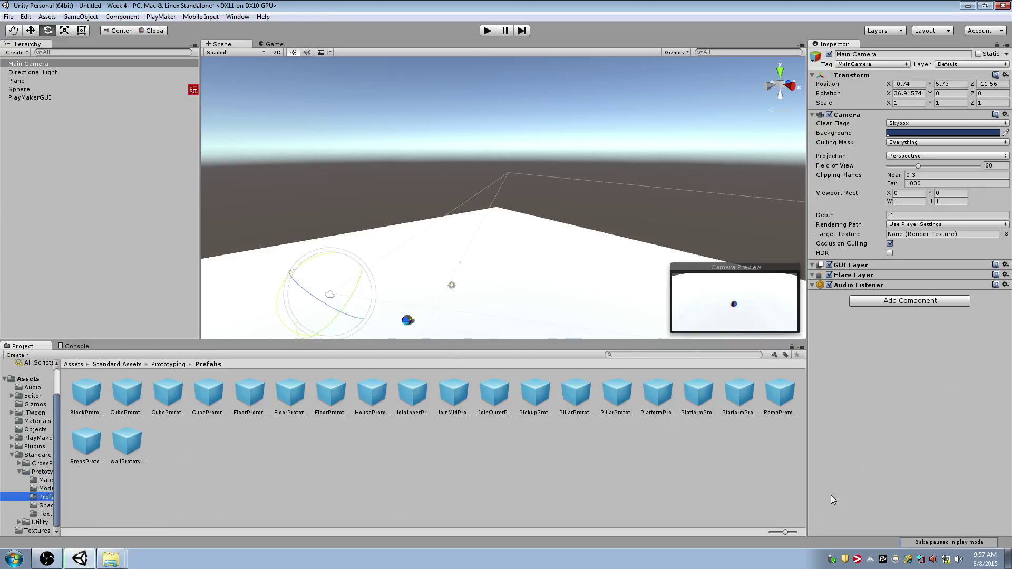
drag(791, 531, 795, 532)
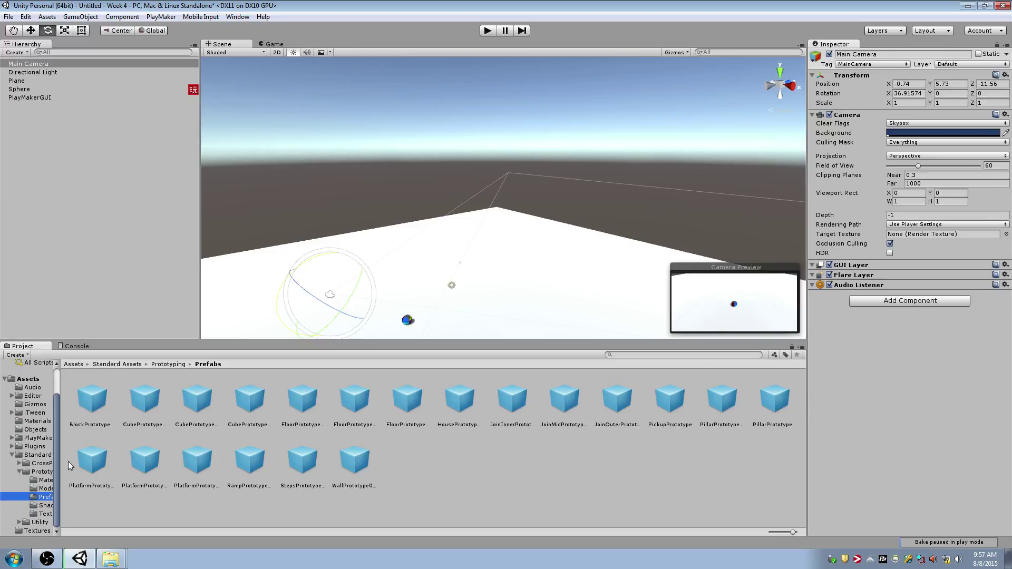
click(45, 488)
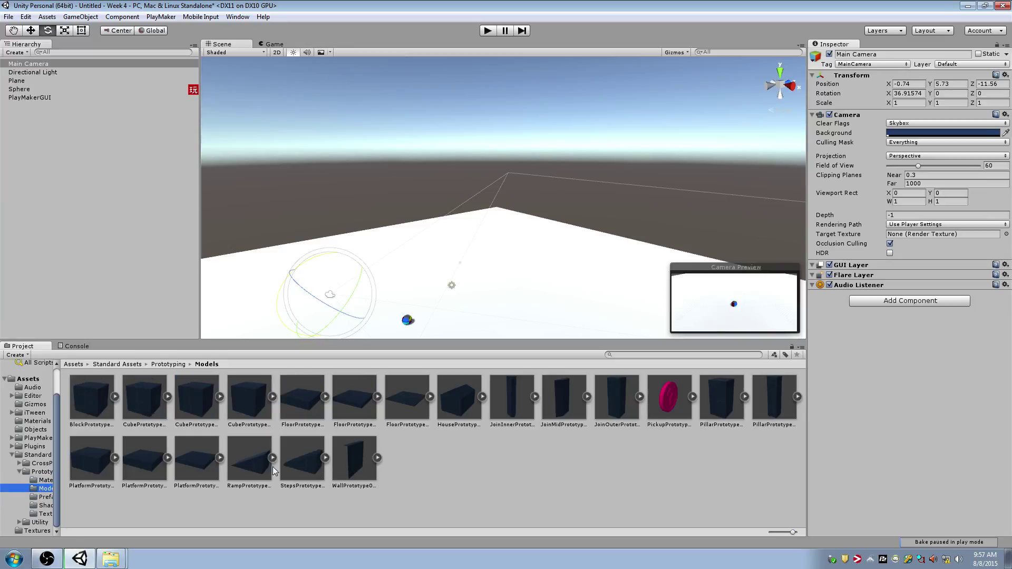
click(42, 505)
click(41, 497)
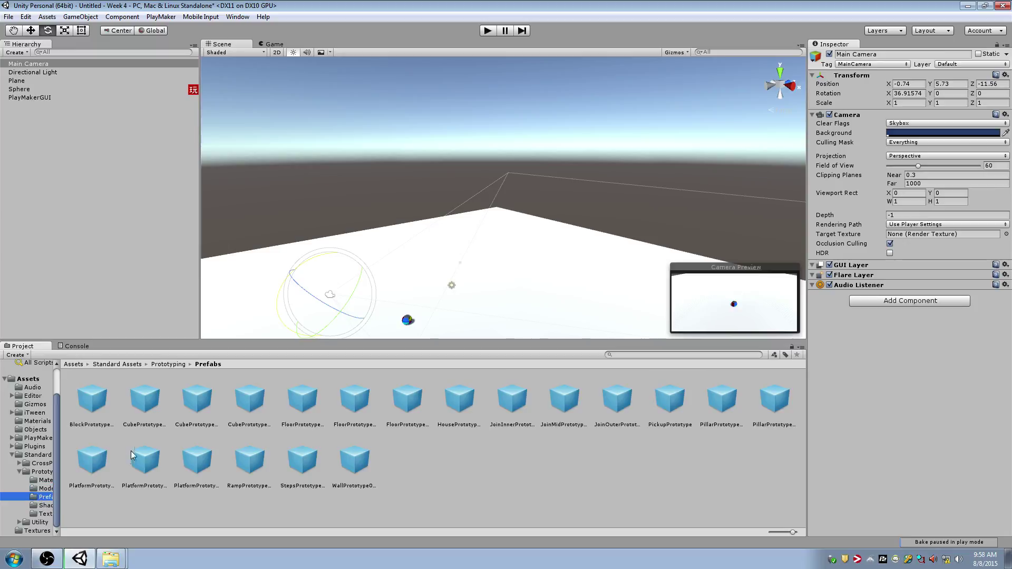
- Place PlatformPrototype02x01x02 on the plane near the Sphere, flatten it to about 0.45 Y scale, and lower it to about Y 0.084
drag(92, 460, 469, 316)
key(f)
key(r)
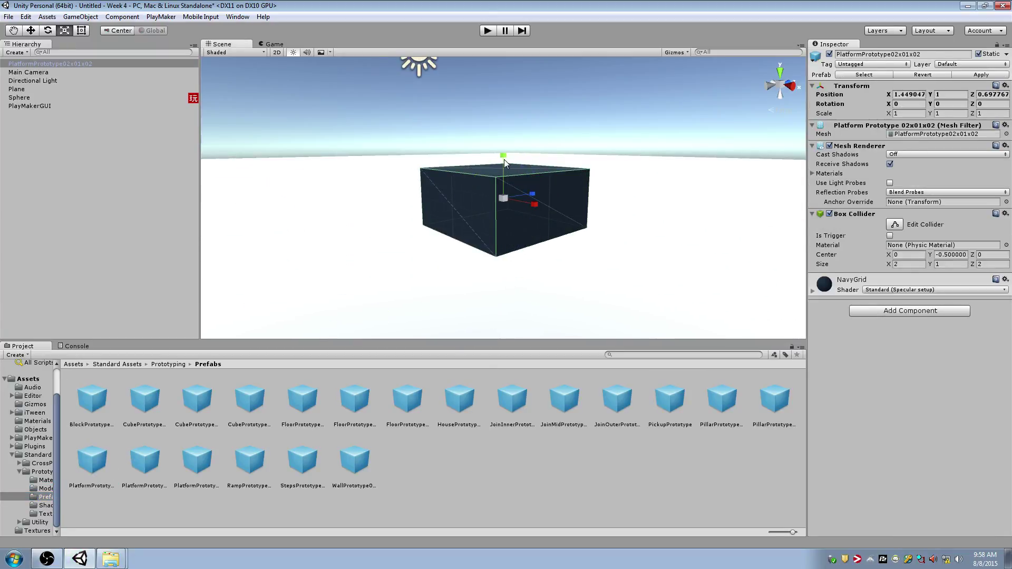
drag(504, 156, 574, 187)
key(w)
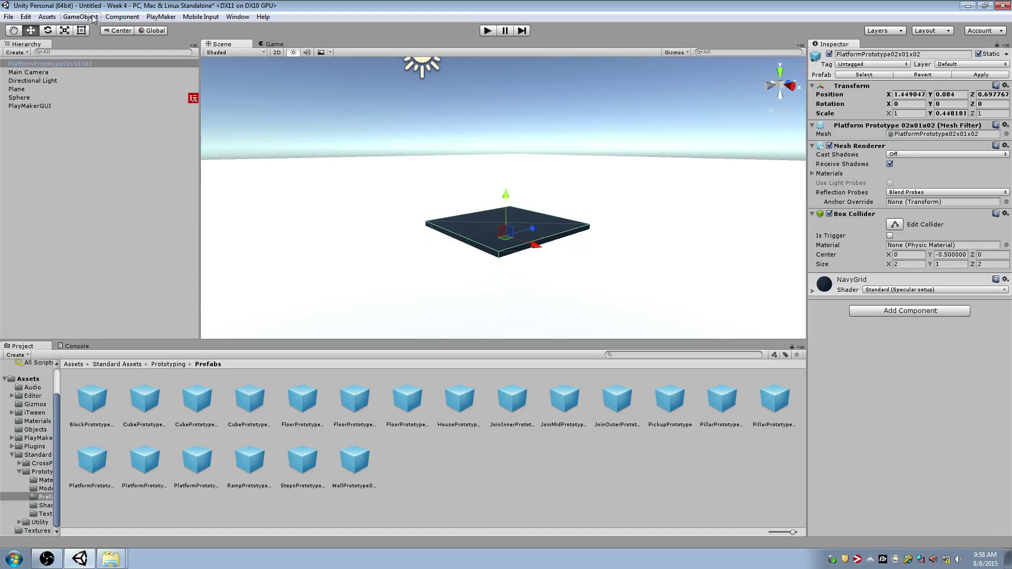
- Create a Cube over the platform and scale it uniformly to about 1.88
click(92, 17)
mouse_move(121, 52)
click(245, 51)
double_click(97, 113)
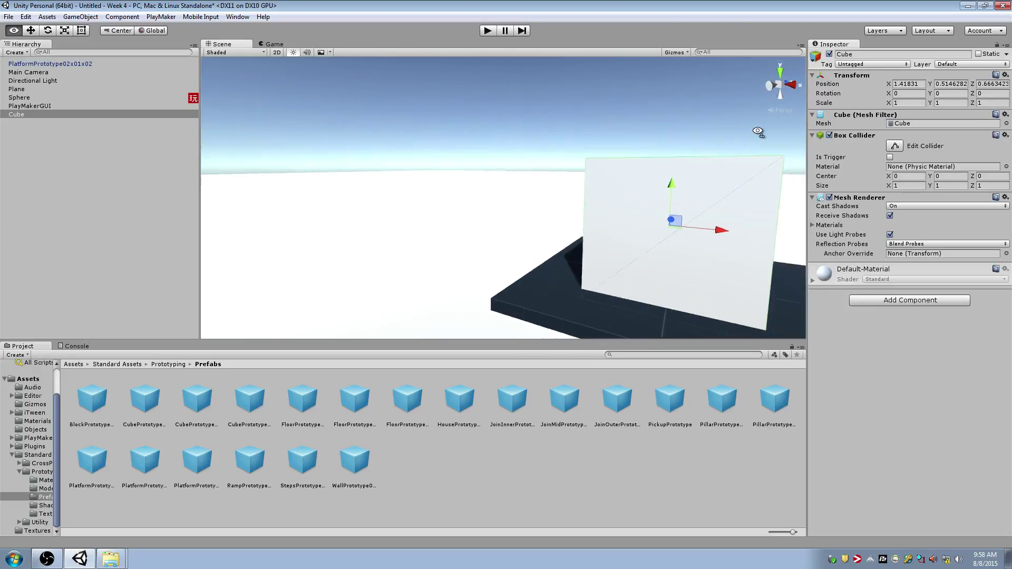
key(r)
drag(568, 223, 614, 229)
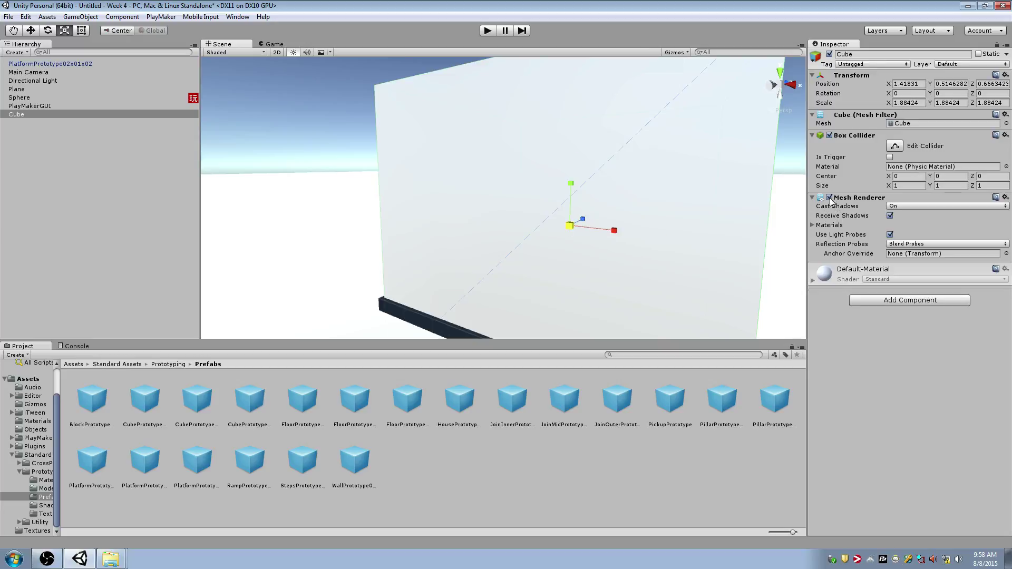
- Turn off the Cube's Mesh Renderer and make its Box Collider a trigger
click(830, 198)
click(890, 157)
scroll(694, 190, down, 5)
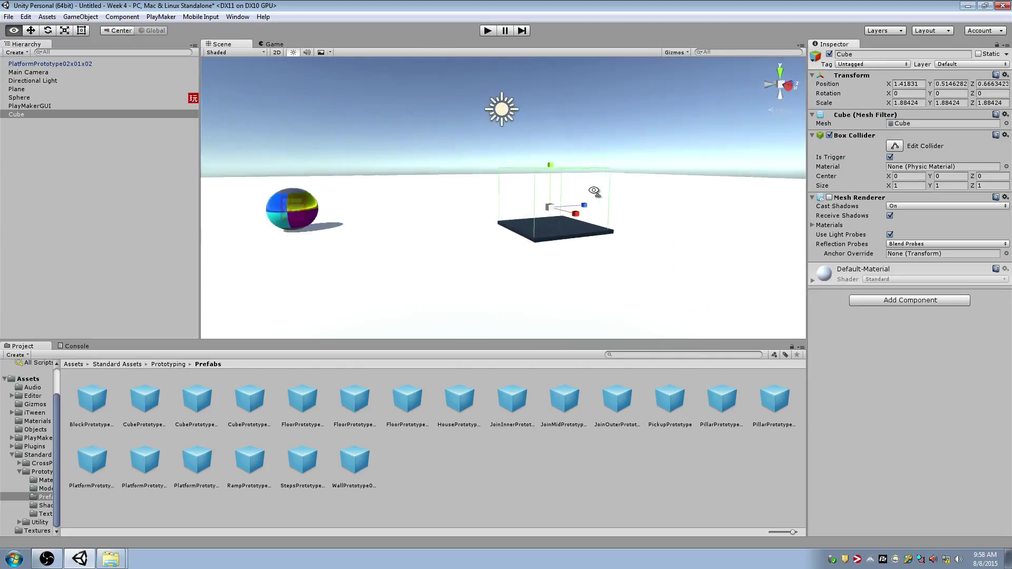
- Add a PlayMaker FSM to the Cube and rename its first state Waiting
click(909, 300)
text(play)
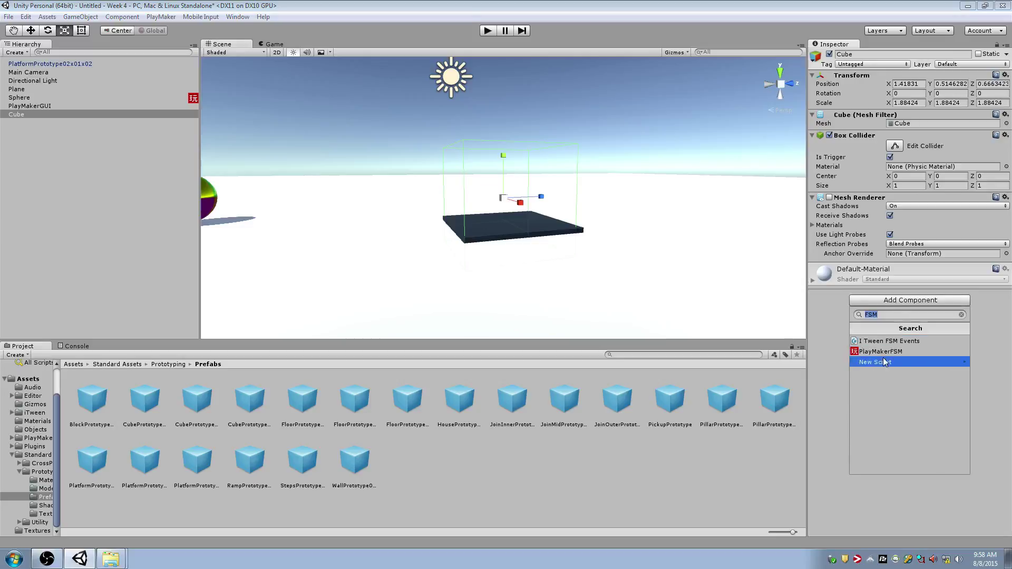
click(896, 337)
click(996, 275)
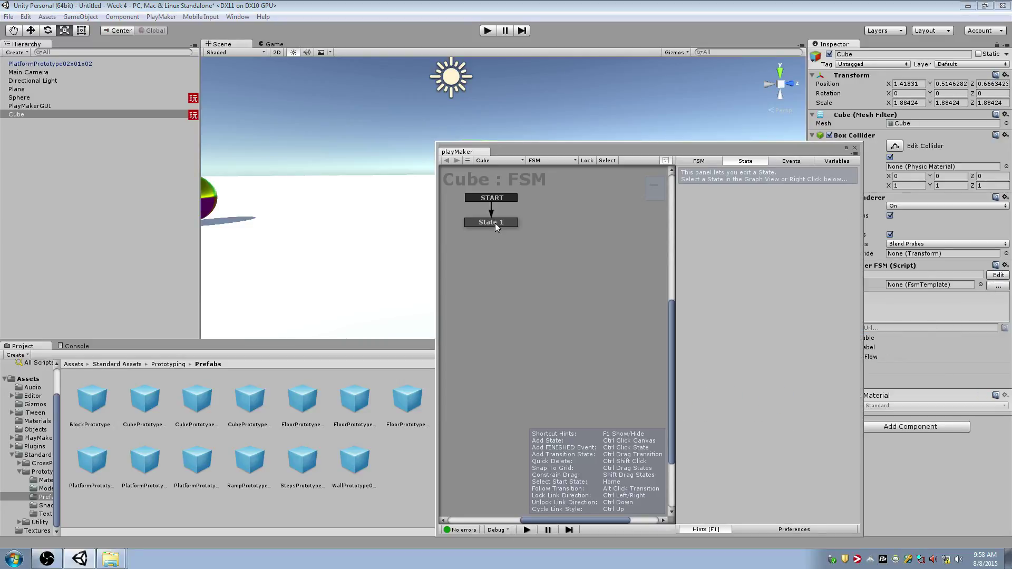
click(495, 223)
key(Tab)
text(Waitin)
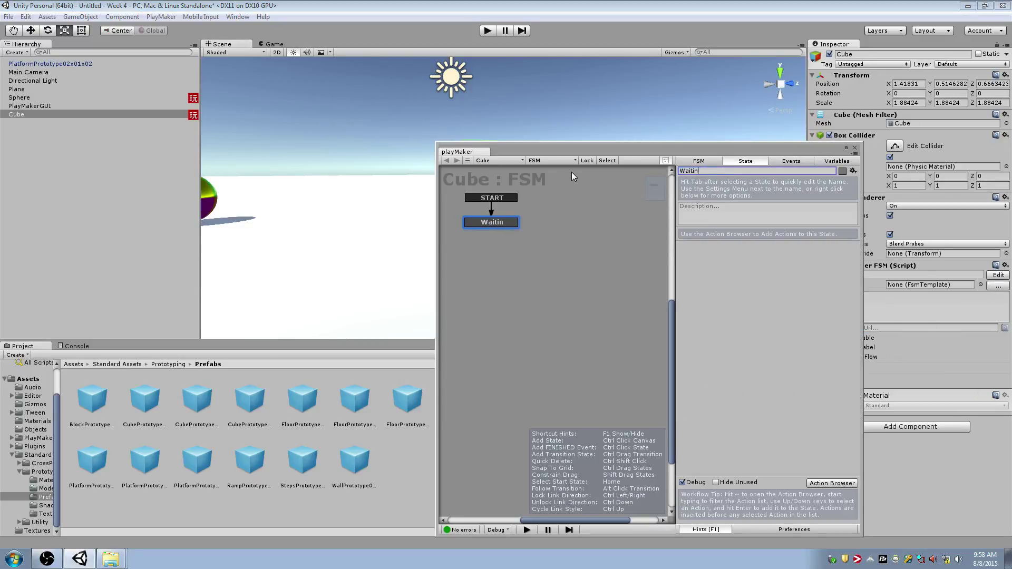
text(g)
- Add a Trigger Event action to the Waiting state
click(736, 325)
key(shift+grave)
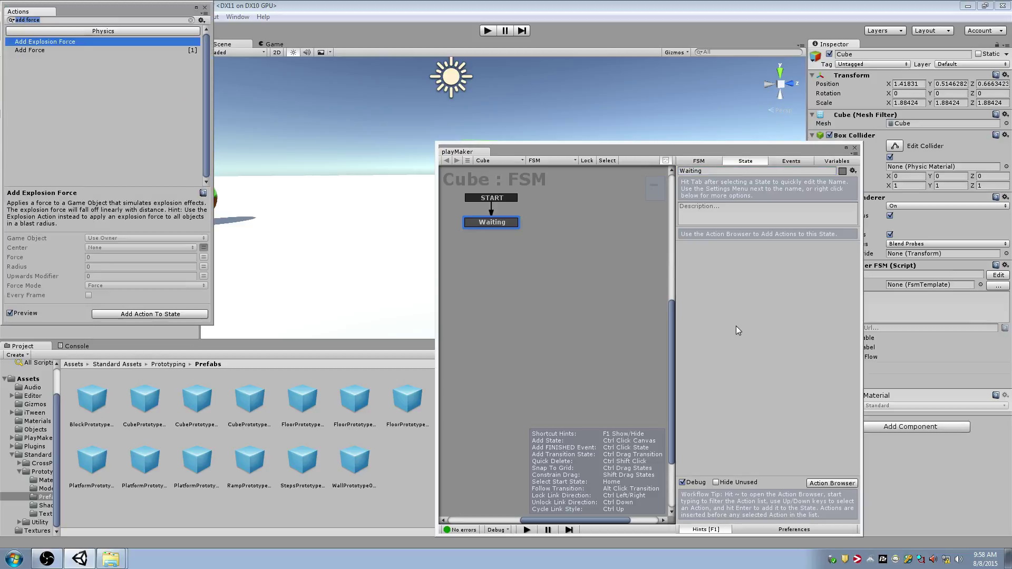
text(trigg)
double_click(35, 50)
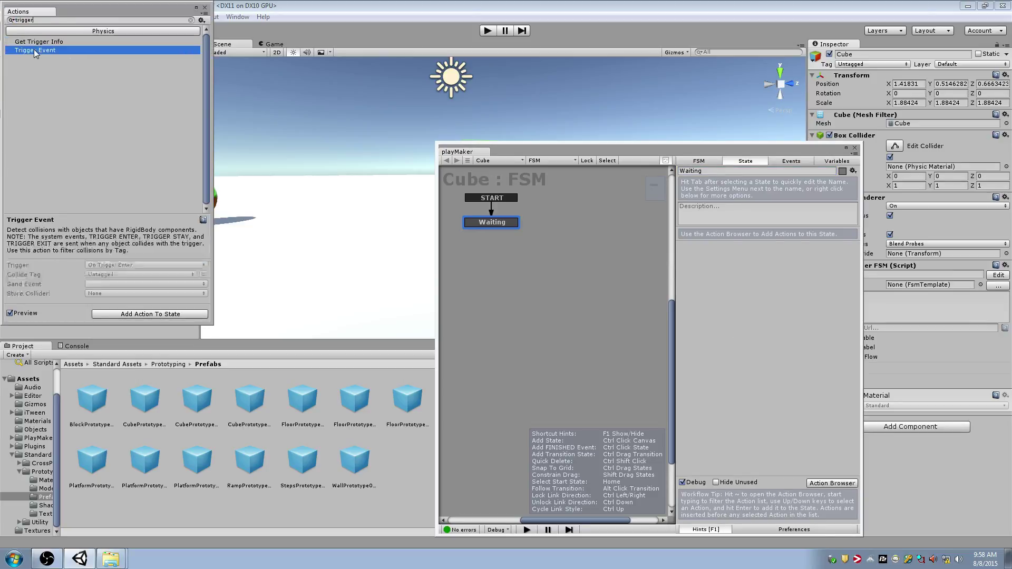
click(204, 8)
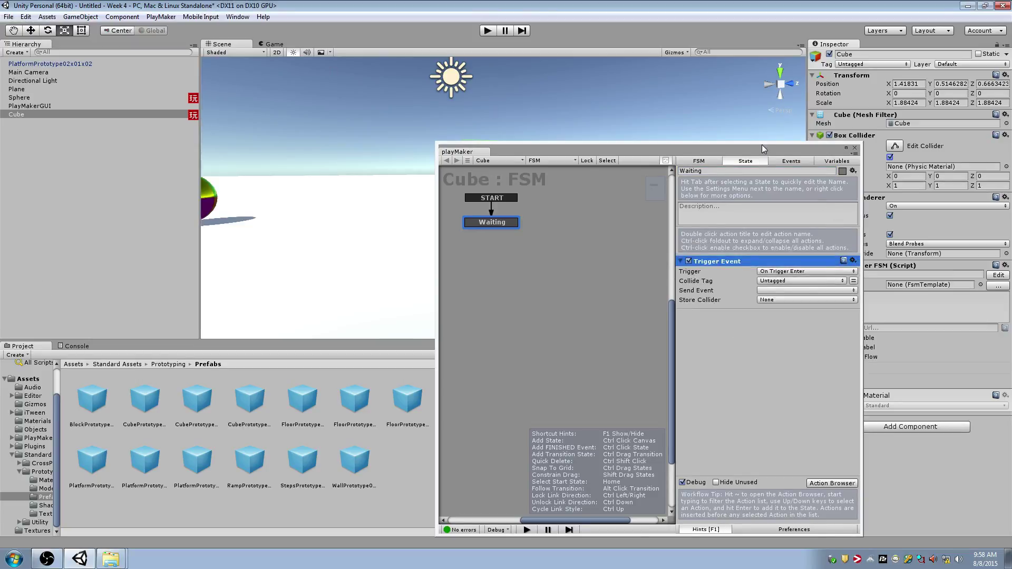
drag(749, 149, 360, 186)
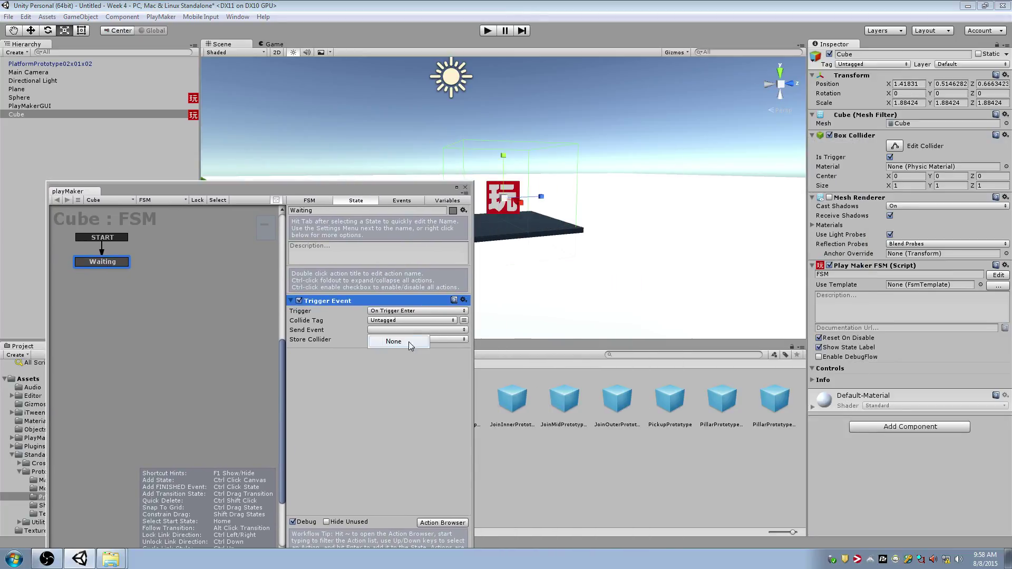
- Create the event Player Entered and set it as the event sent by the Waiting state's Trigger Event action
click(414, 200)
click(371, 502)
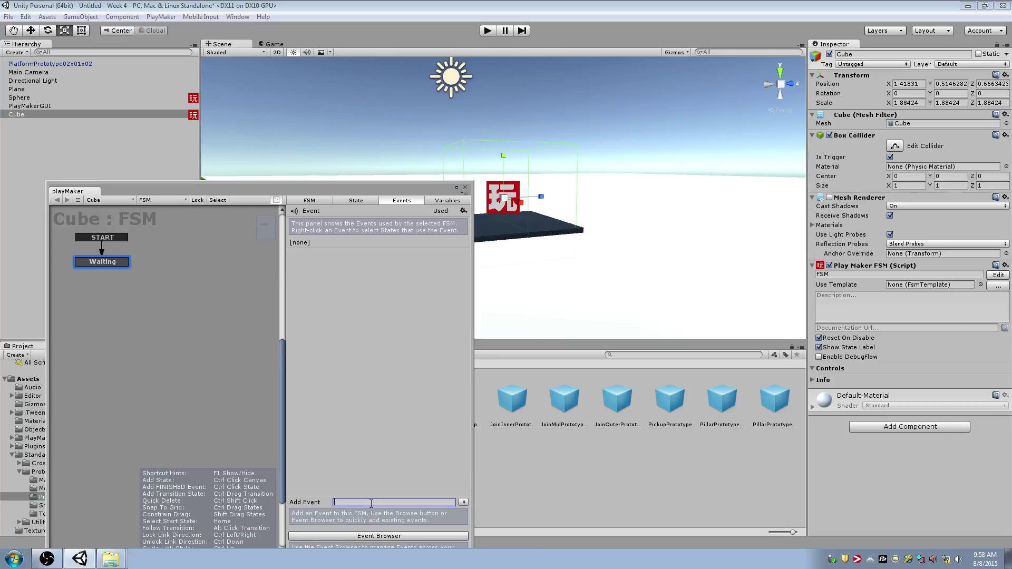
text(Player Enter)
key(Return)
click(358, 202)
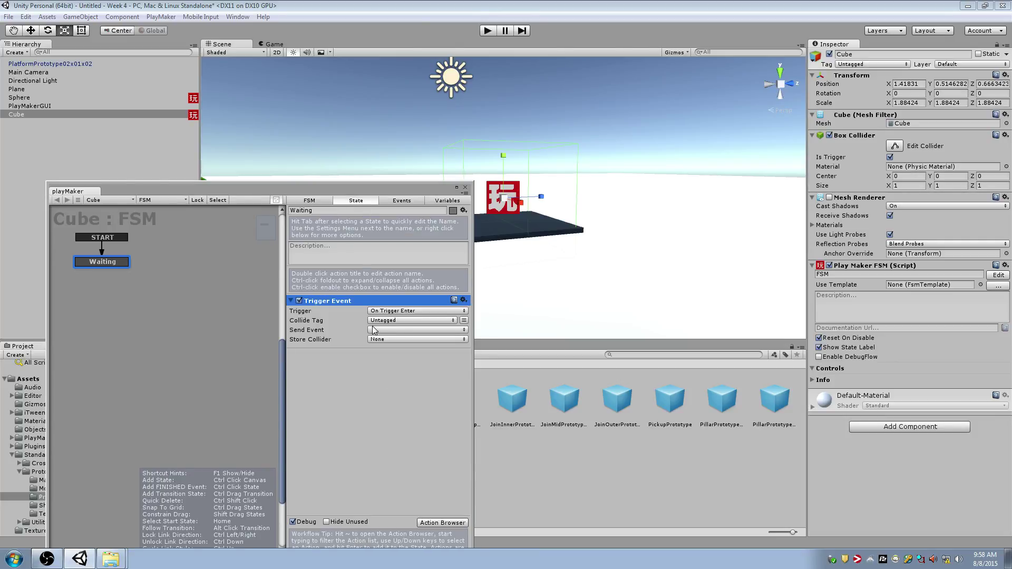
click(385, 330)
click(384, 350)
- Add a Player Entered transition to Waiting and link it to a new state named Triggered
right_click(112, 261)
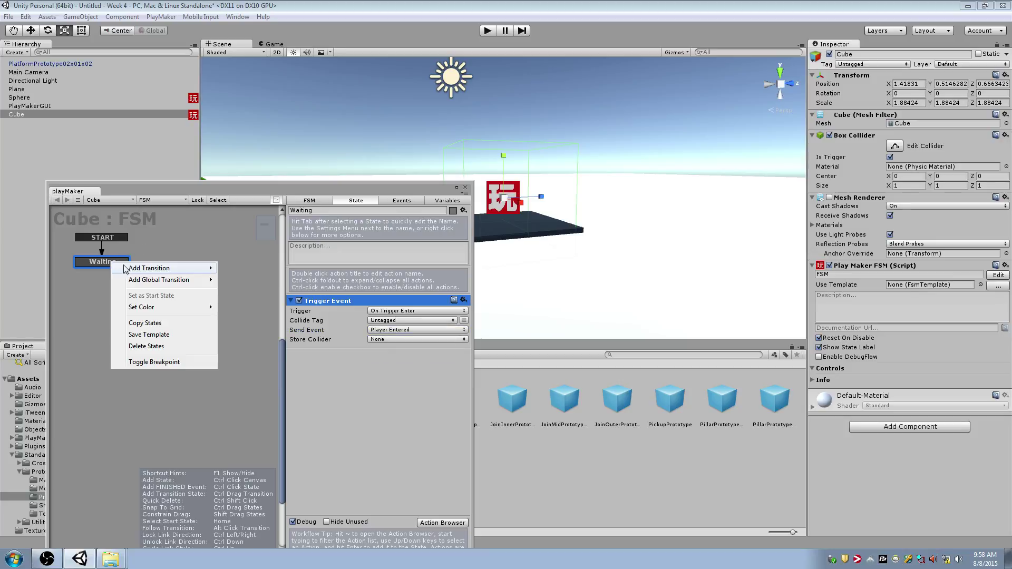
mouse_move(129, 267)
click(234, 267)
ctrl+click(107, 311)
drag(106, 308, 96, 309)
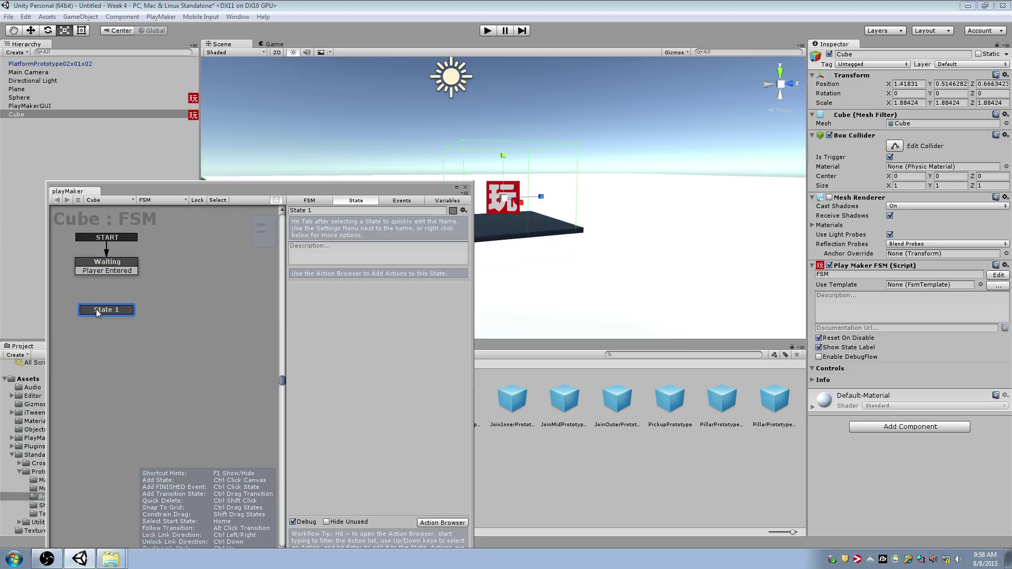
key(Tab)
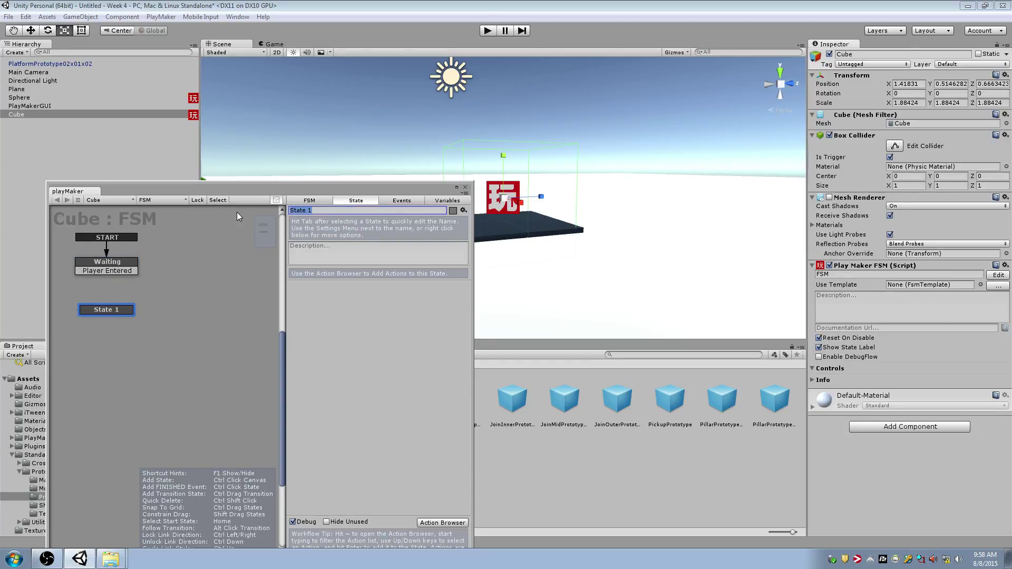
text(Player Entered)
key(ctrl+a)
text(Triggered)
drag(131, 272, 125, 310)
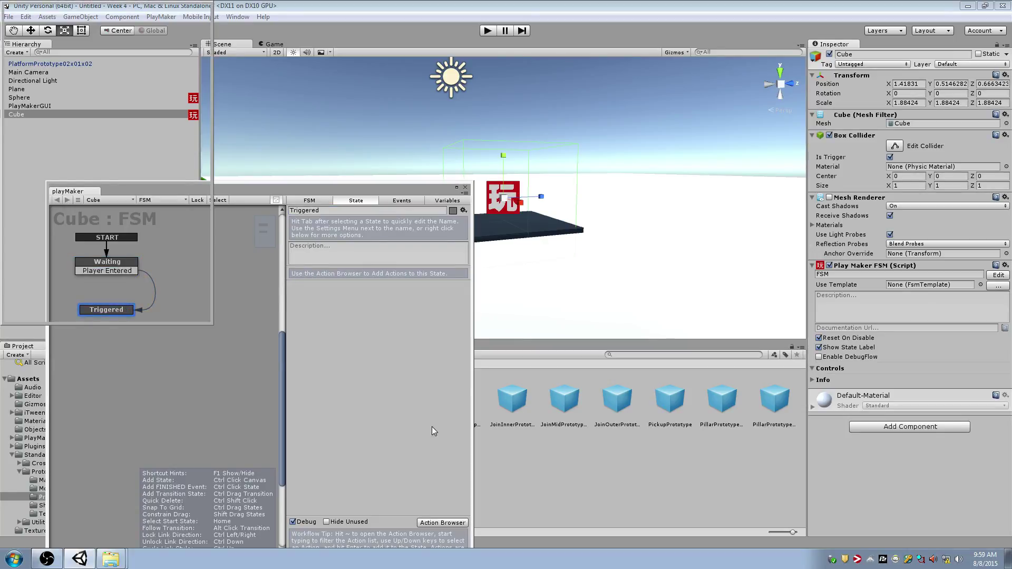
- Add a Play Sound action to the Triggered state with Bell_High as its audio clip, and locate the clip in the project
key(grave)
text(play sound)
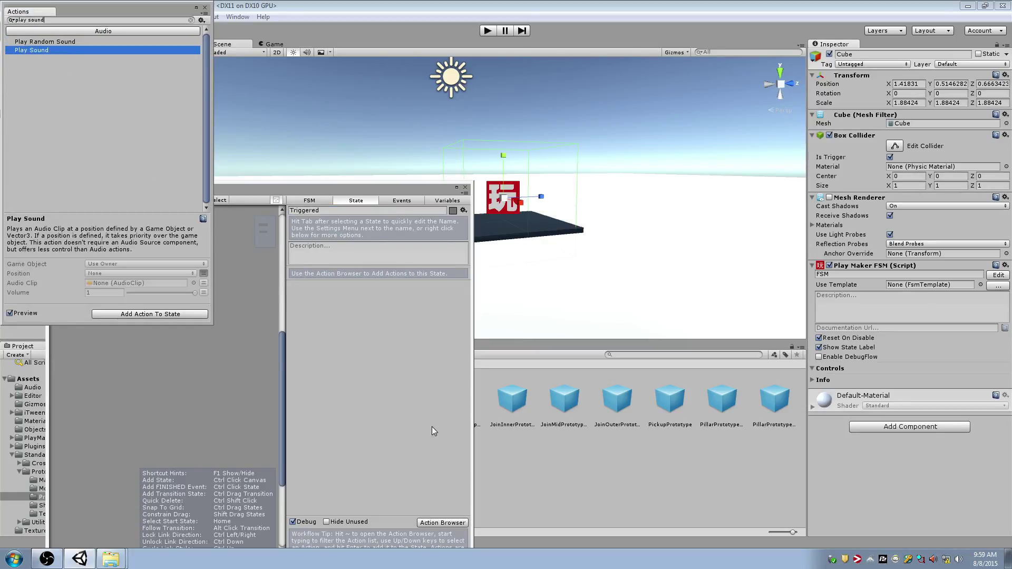
key(Return)
click(205, 8)
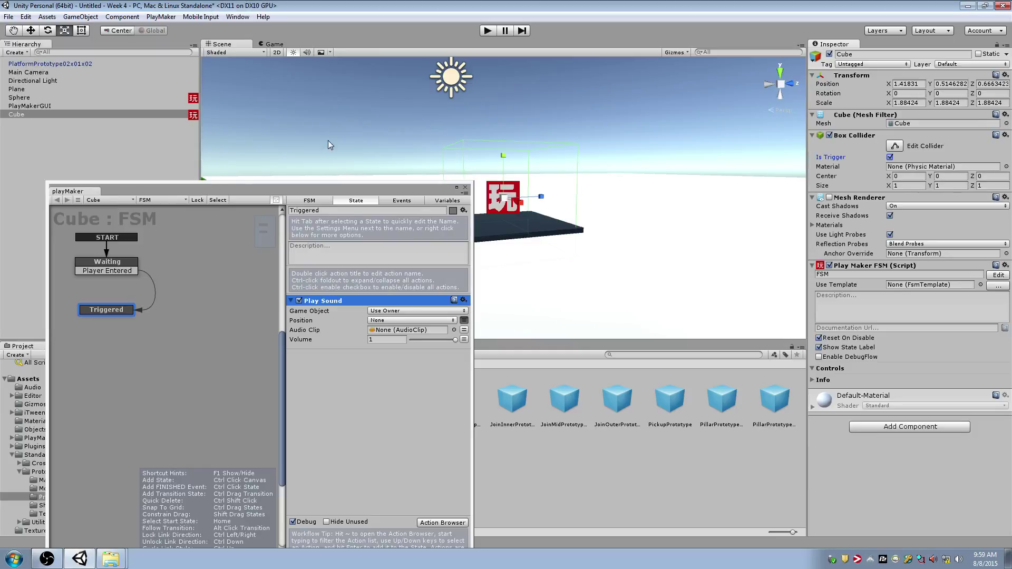
click(454, 330)
double_click(74, 62)
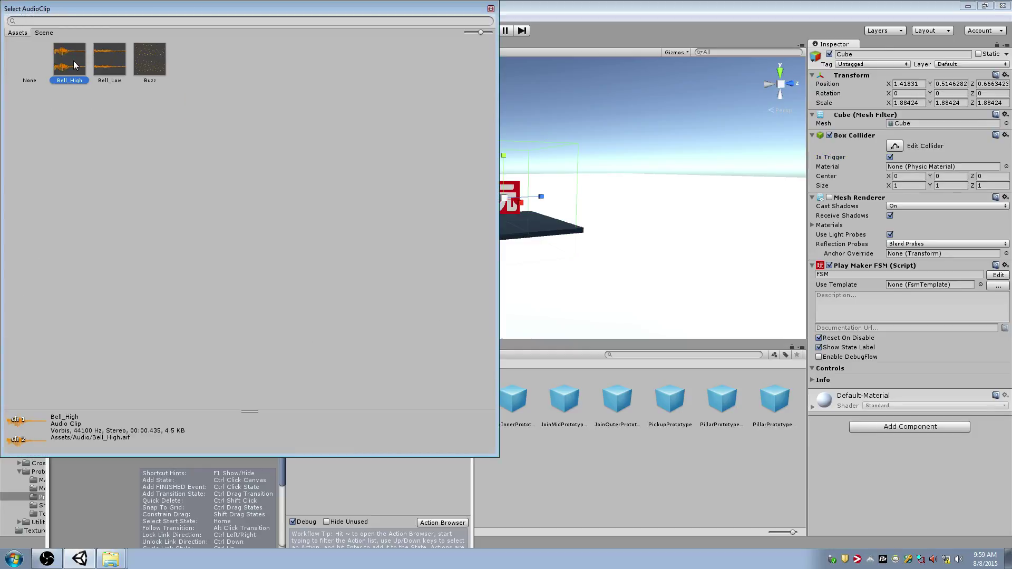
double_click(418, 330)
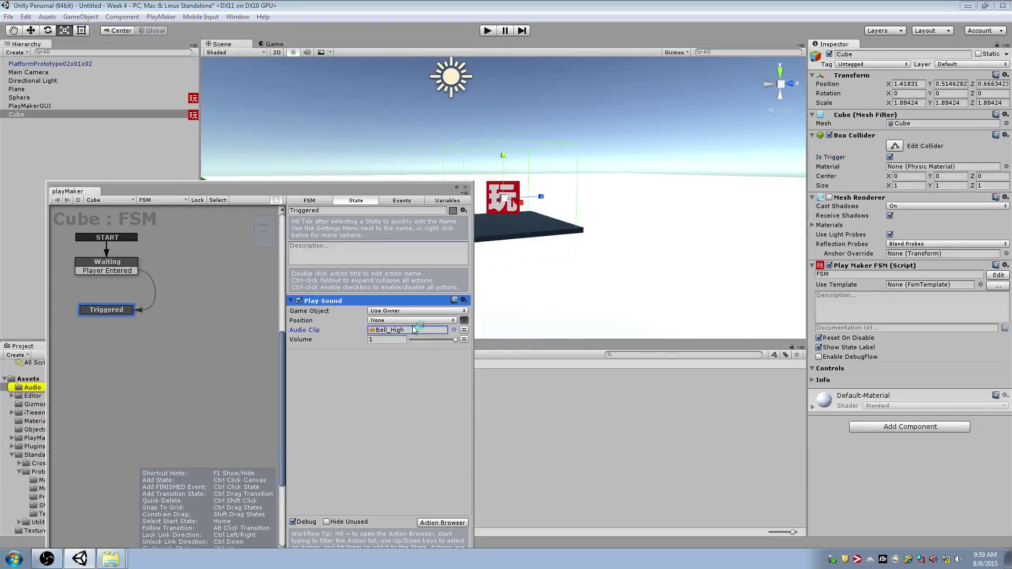
click(187, 64)
- Add a FINISHED transition to Triggered and link it back to the Waiting state
drag(237, 185, 479, 190)
click(346, 315)
ctrl+click(346, 315)
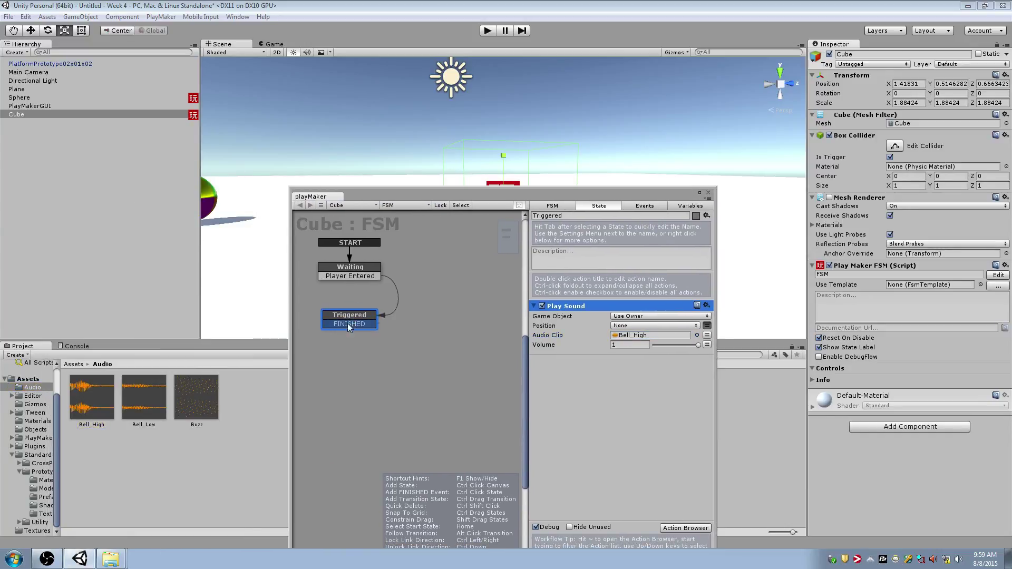
drag(347, 324, 337, 278)
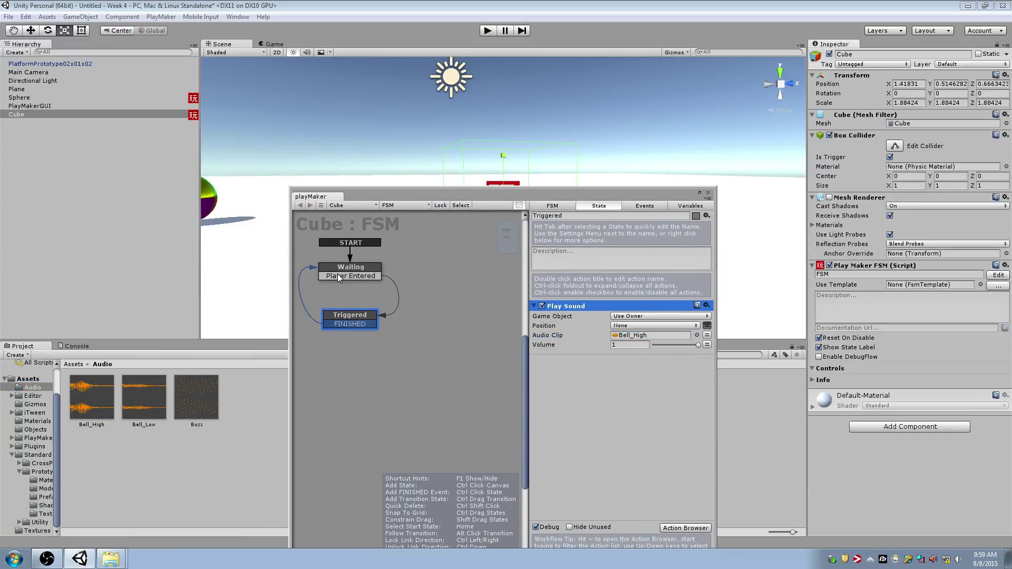
- Close the FSM editor and play-test the scene by rolling the ball onto the platform's trigger, then stop play mode
click(354, 318)
click(369, 275)
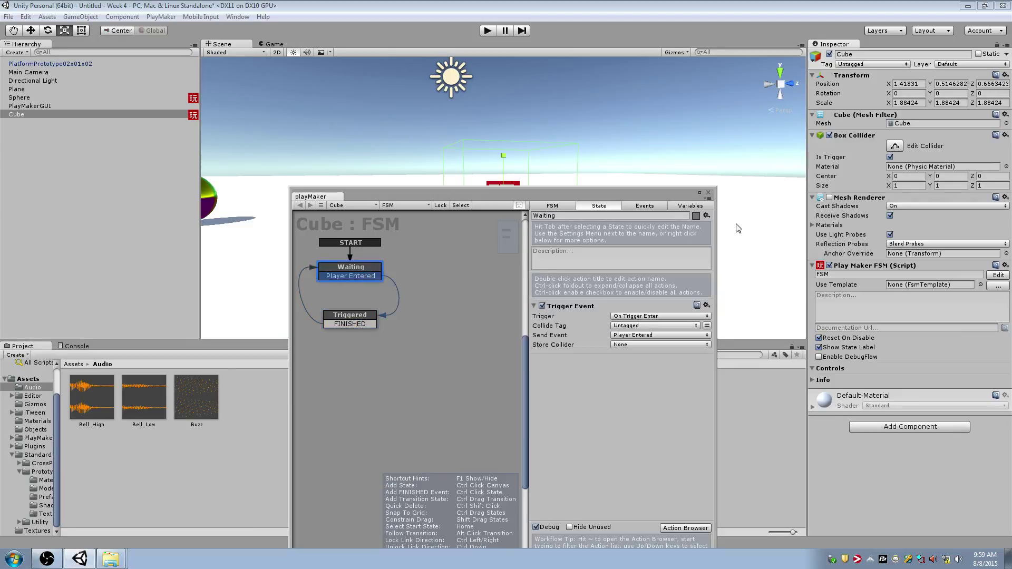
click(707, 193)
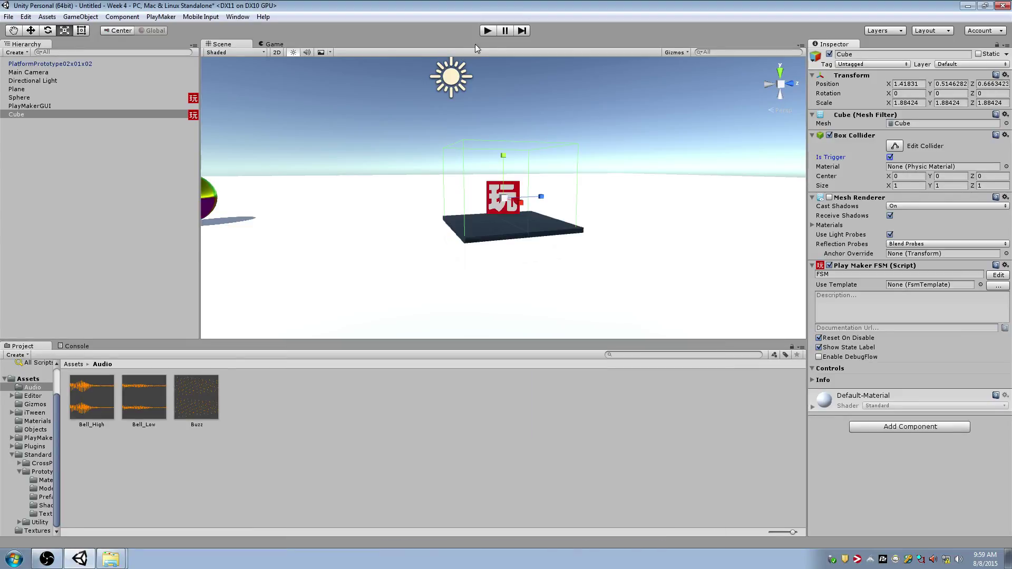
click(489, 31)
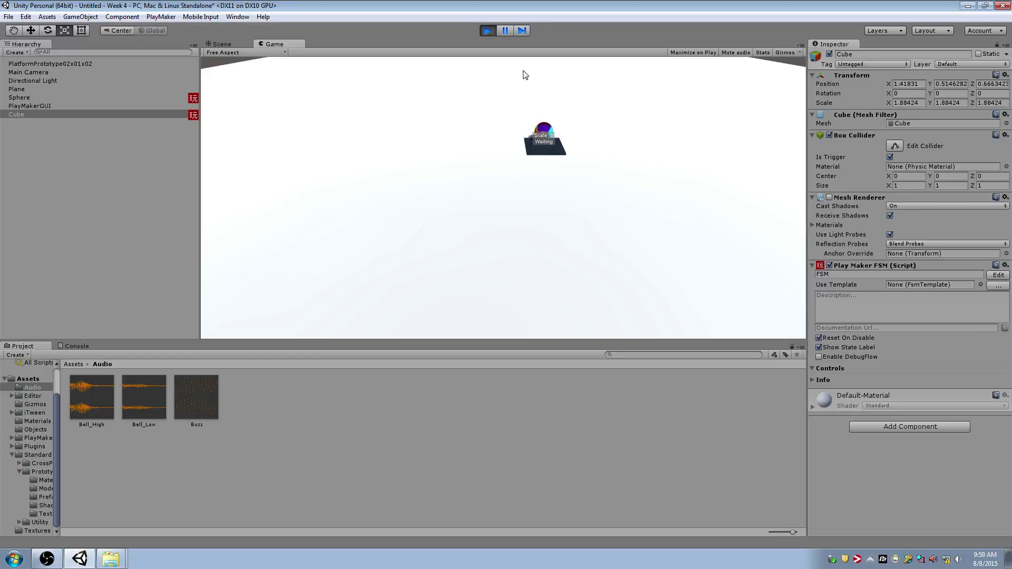
click(487, 31)
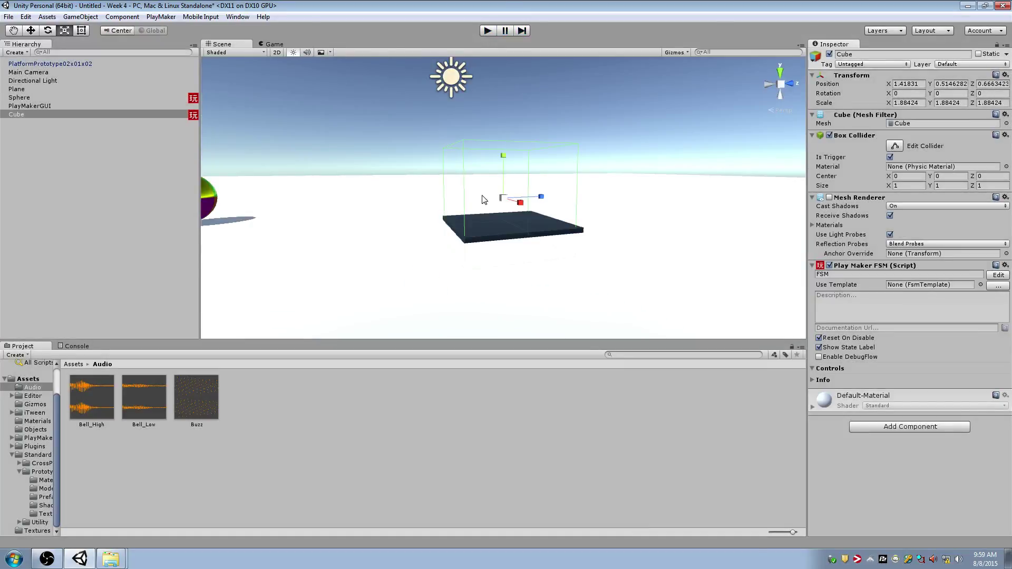
- Add an Add Force action to the Triggered state of the Cube's FSM, with a Y force of 50
click(1004, 275)
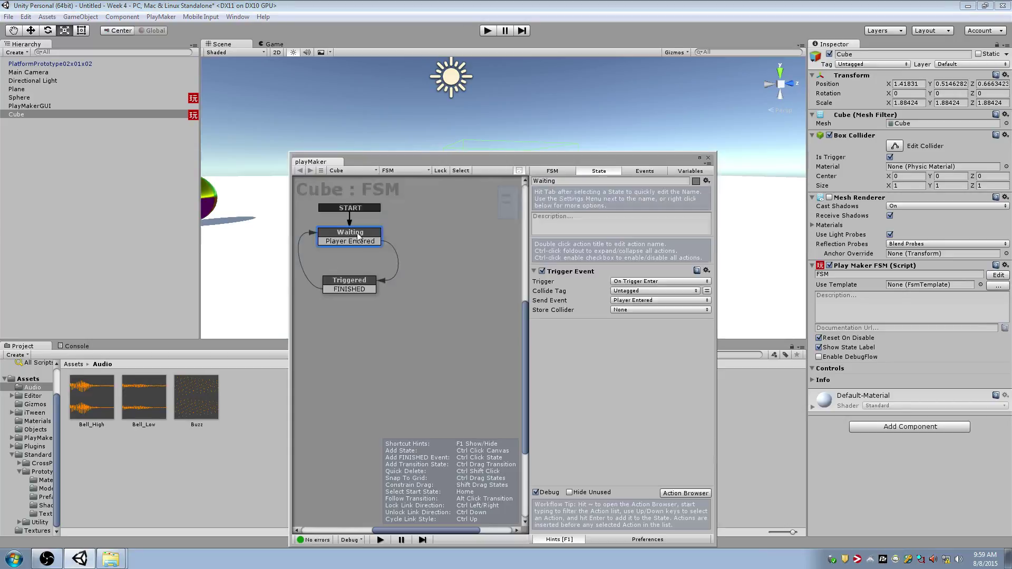
click(369, 285)
click(363, 238)
drag(507, 159, 580, 249)
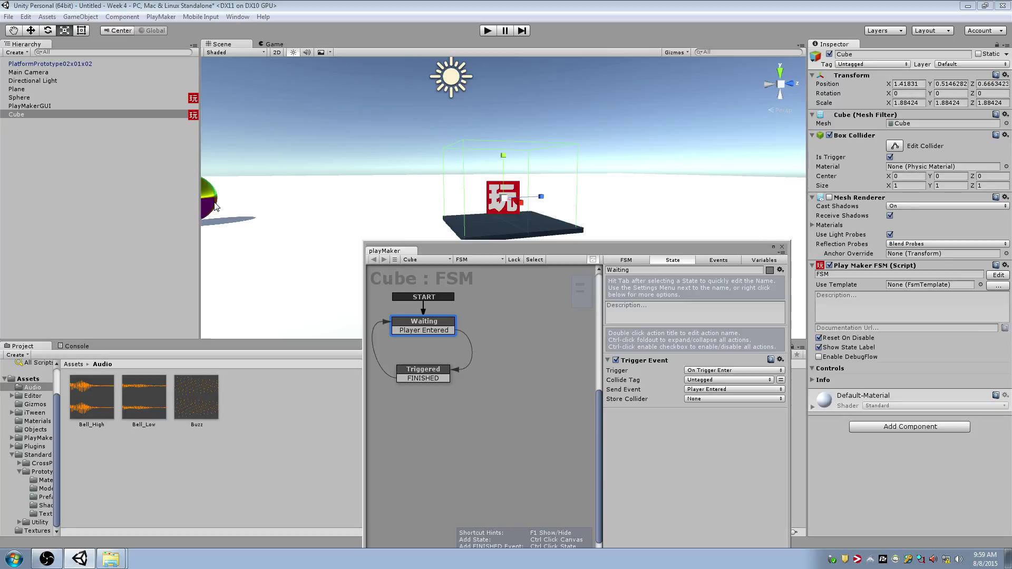
drag(517, 254, 492, 187)
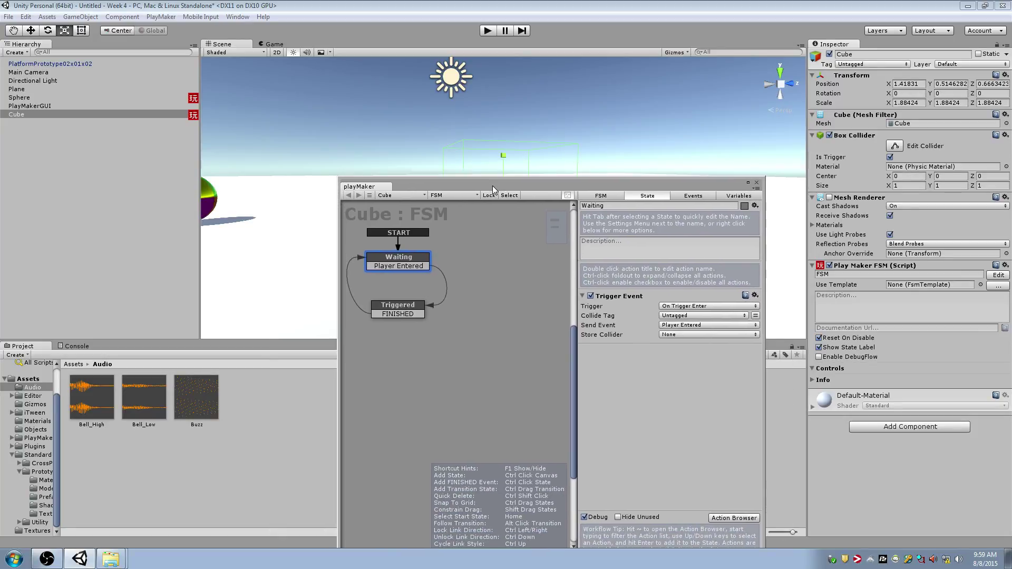
click(392, 315)
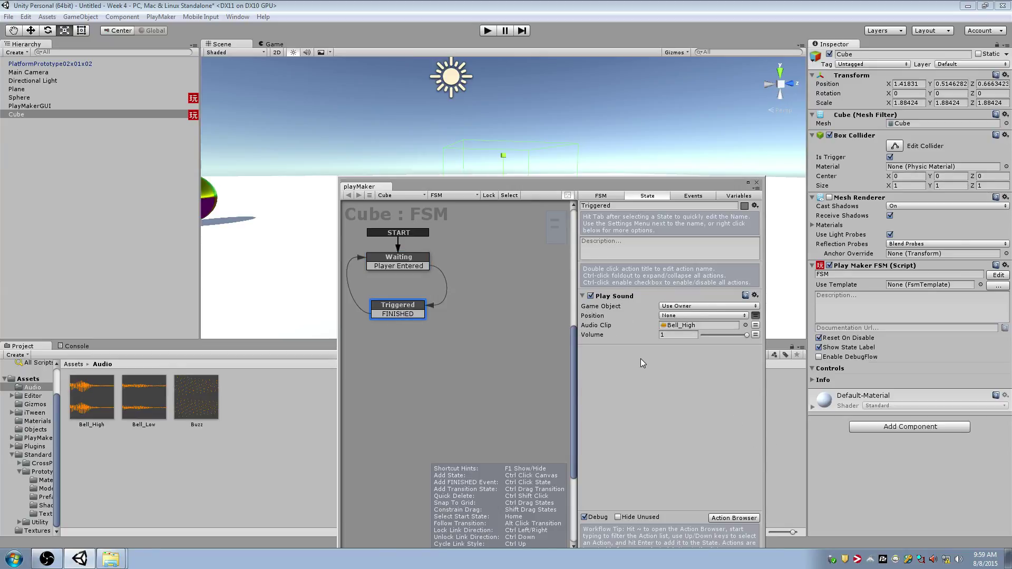
key(grave)
text(add force)
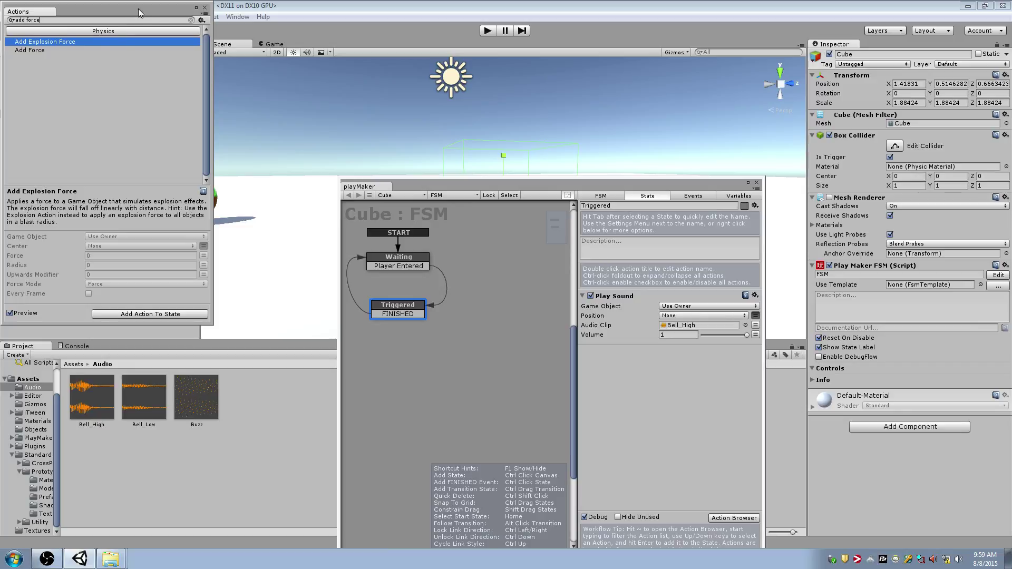
double_click(81, 50)
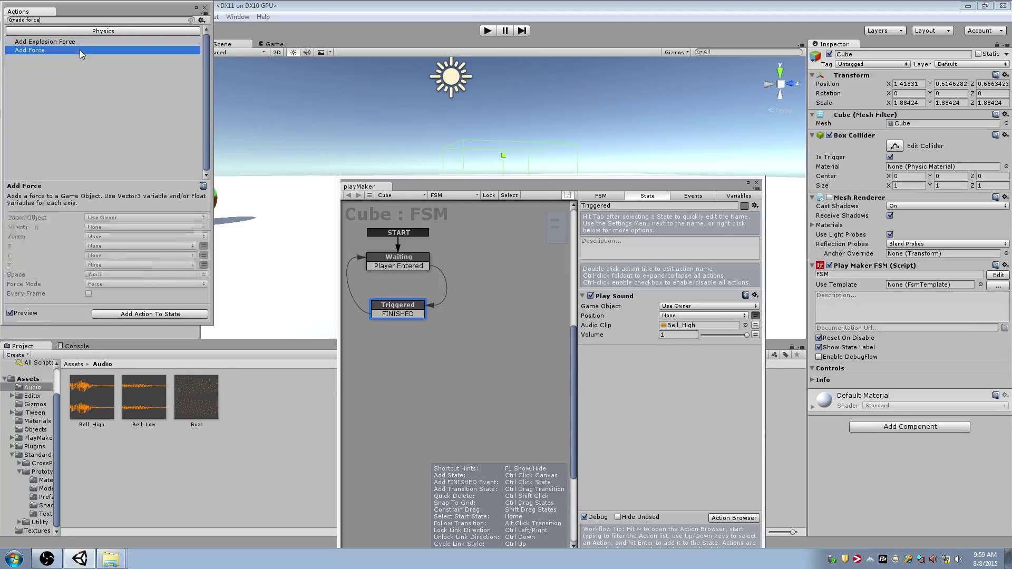
click(205, 8)
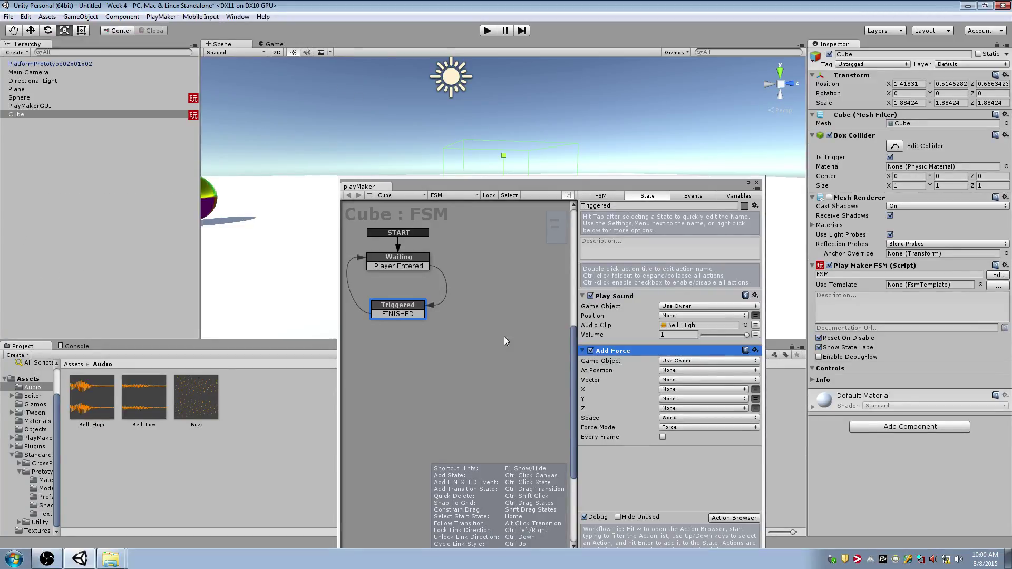
click(755, 399)
click(713, 399)
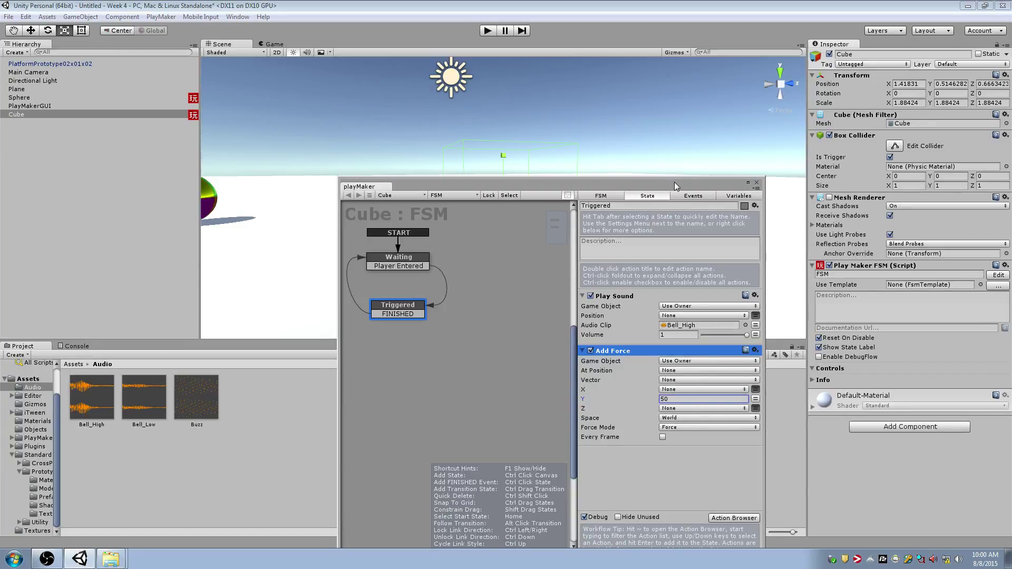
- Rename the Cube object as trigger
drag(674, 182, 470, 287)
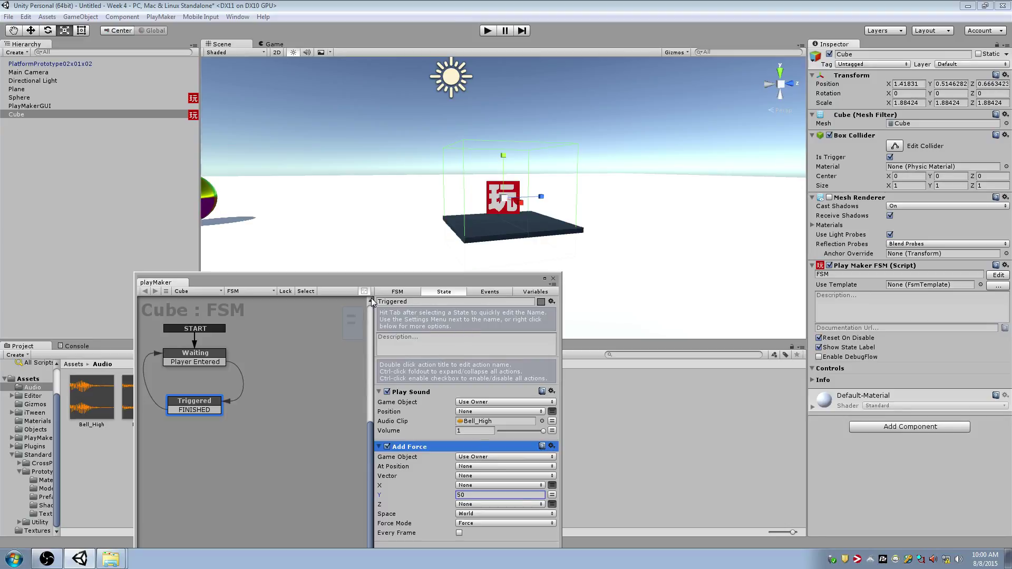
click(59, 113)
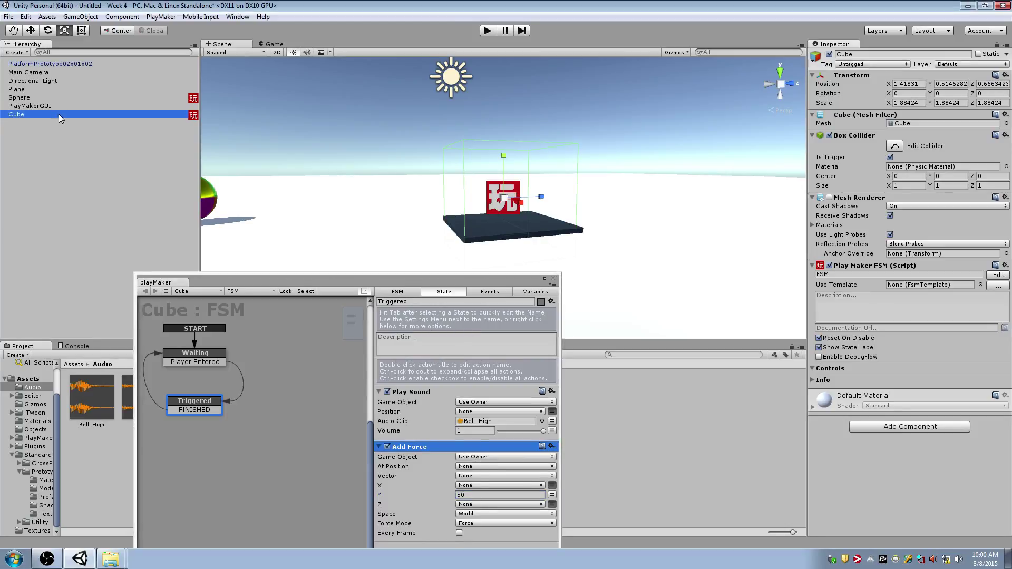
click(886, 56)
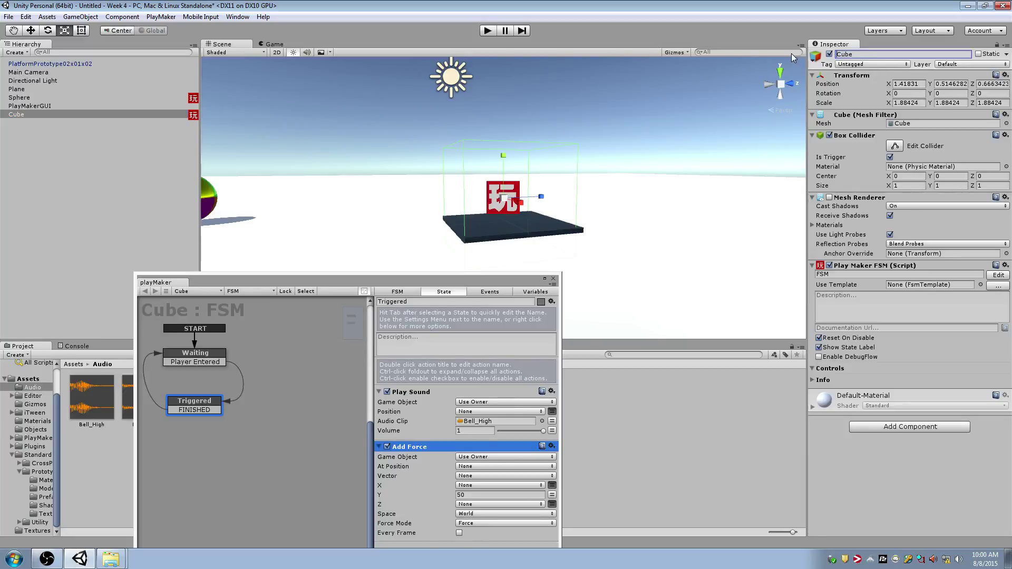
text(trigger)
key(Return)
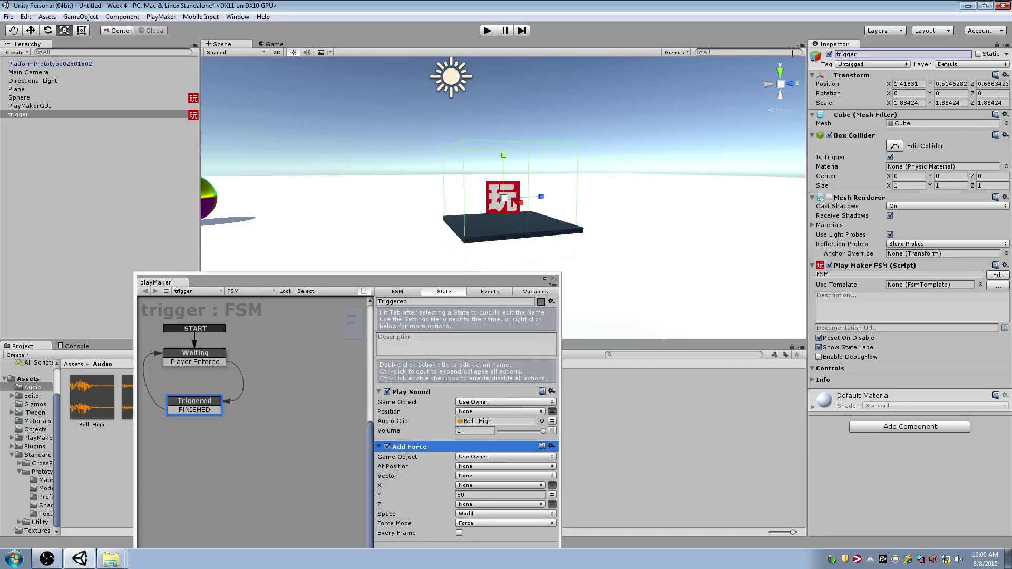
- Set the Add Force action's Game Object to Specify Game Object and assign the Sphere from the scene to it
drag(522, 282, 590, 241)
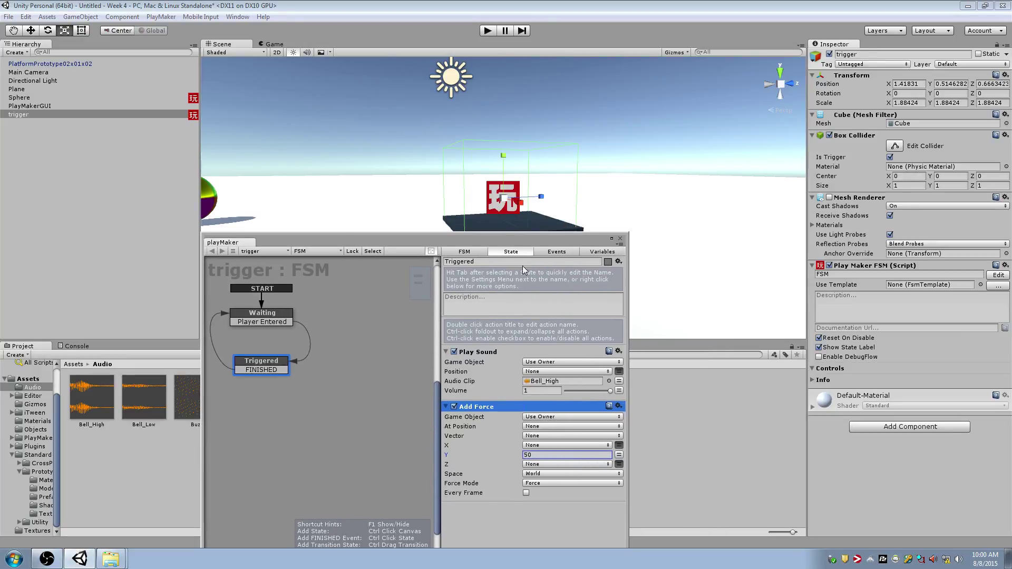
drag(527, 243, 449, 253)
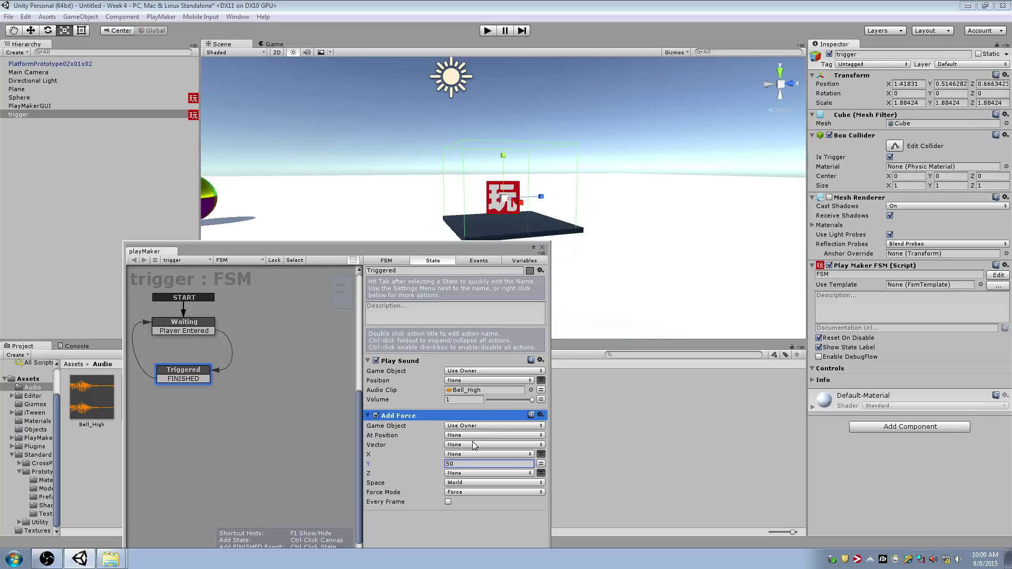
click(491, 426)
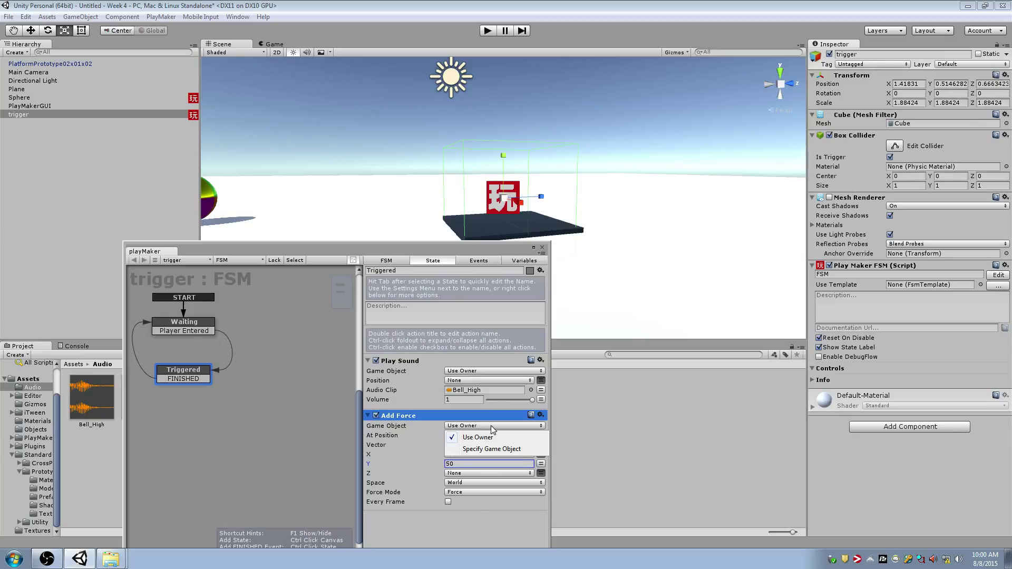
click(403, 426)
click(404, 420)
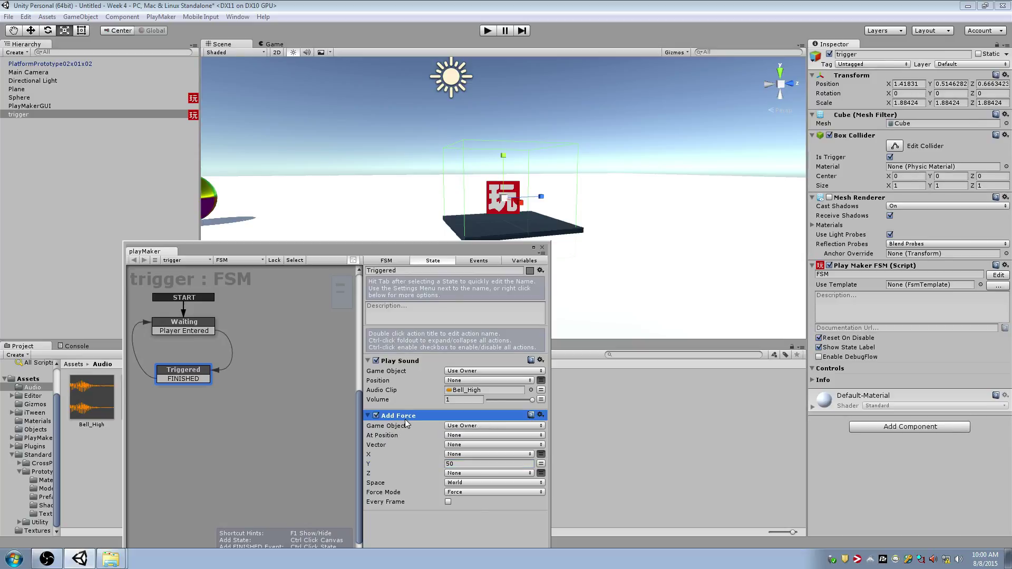
click(95, 116)
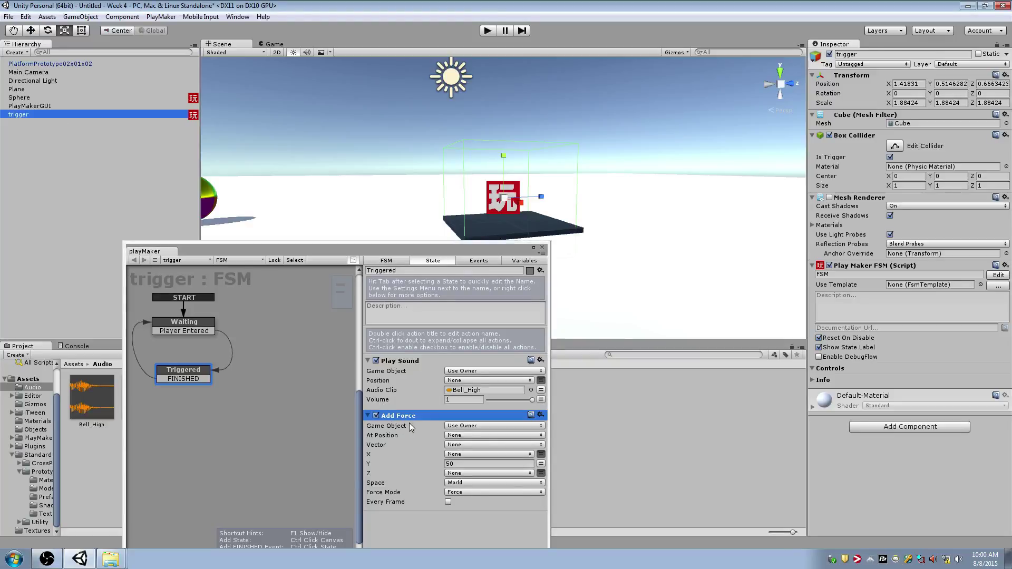
click(470, 427)
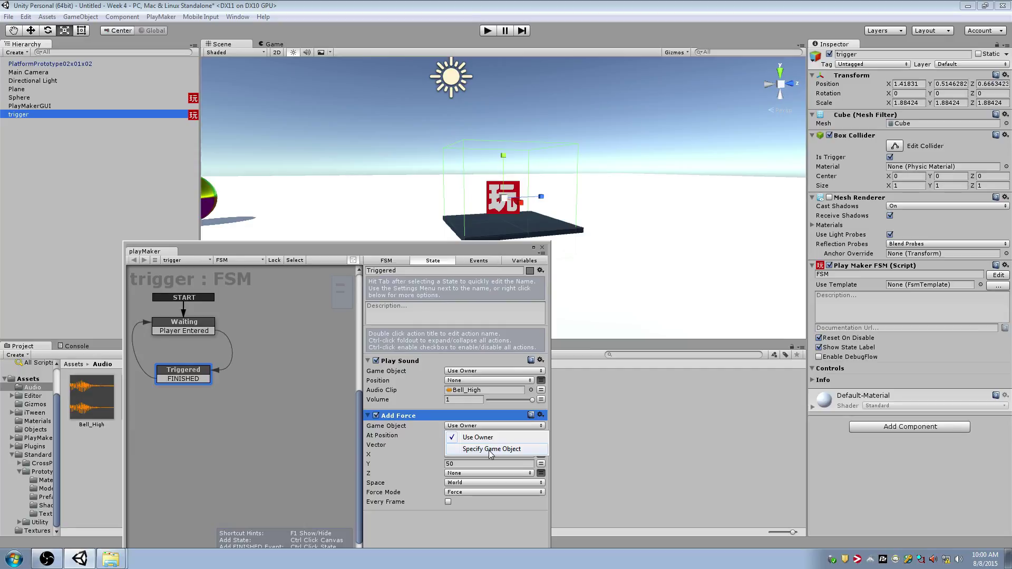
click(491, 449)
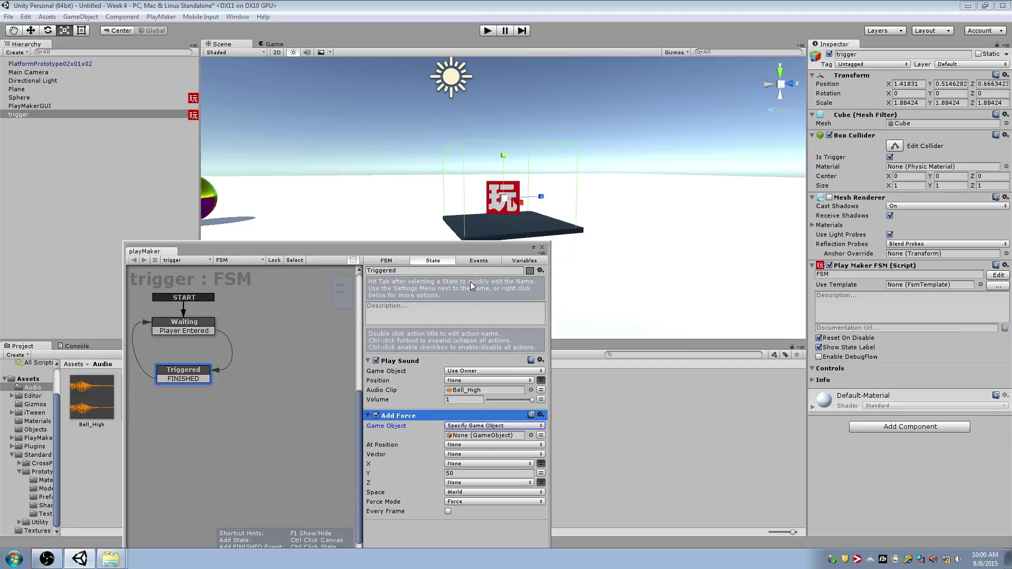
drag(472, 247, 568, 250)
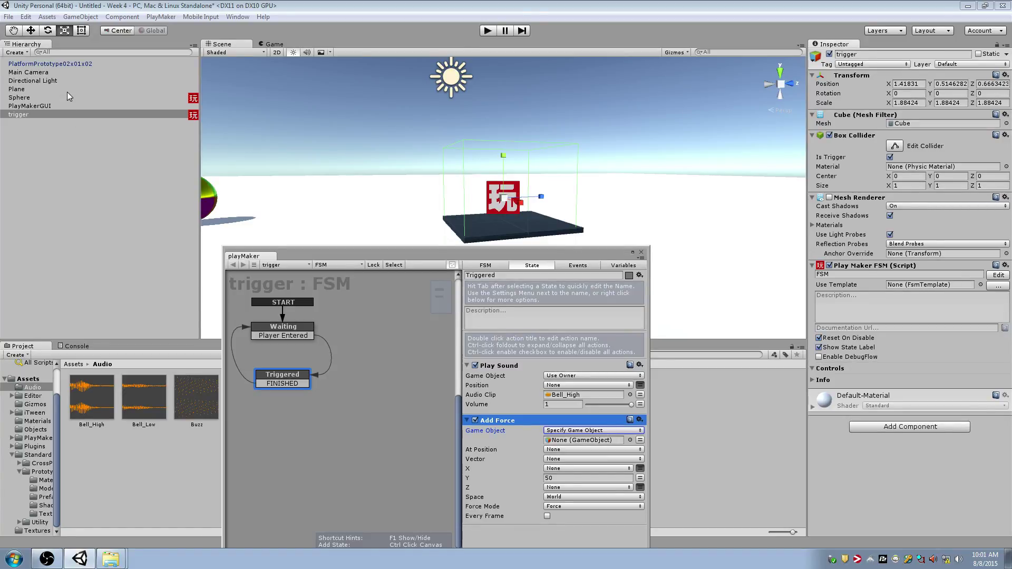
drag(39, 96, 580, 444)
- Create a GameObject variable named Player in the trigger's FSM
click(280, 327)
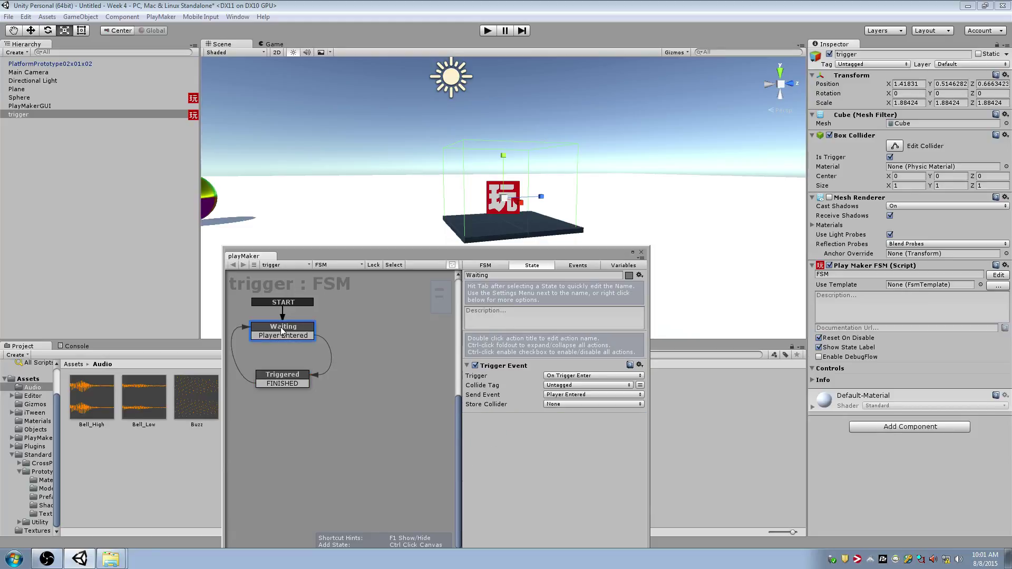
click(561, 405)
drag(614, 253, 843, 25)
click(635, 254)
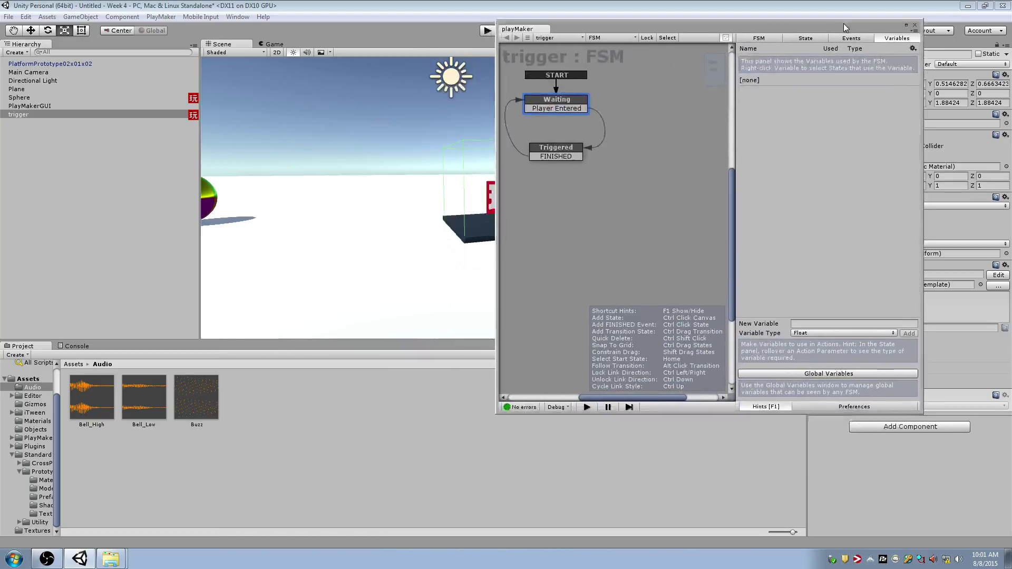
click(819, 322)
text(Player)
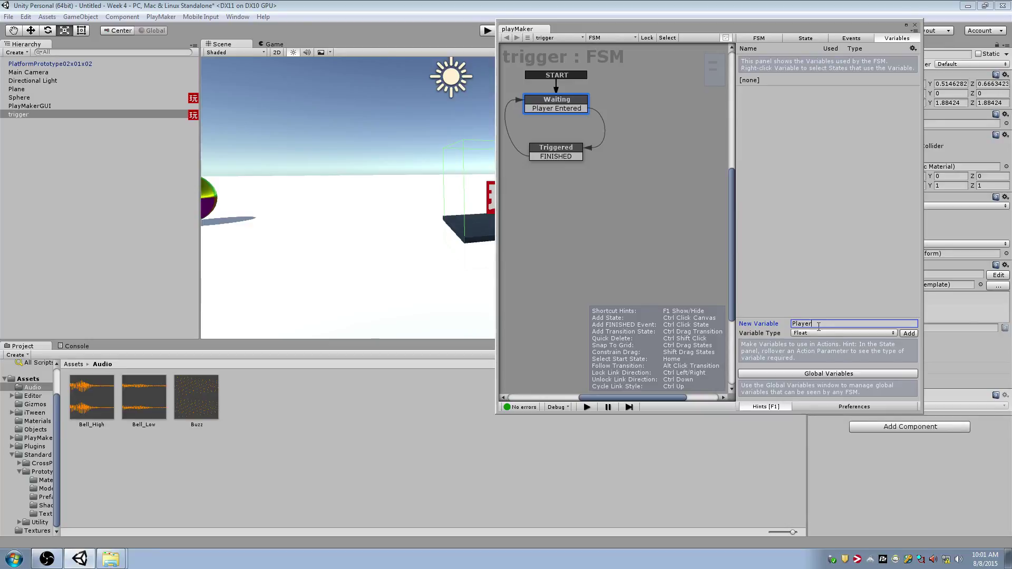
click(818, 333)
click(827, 387)
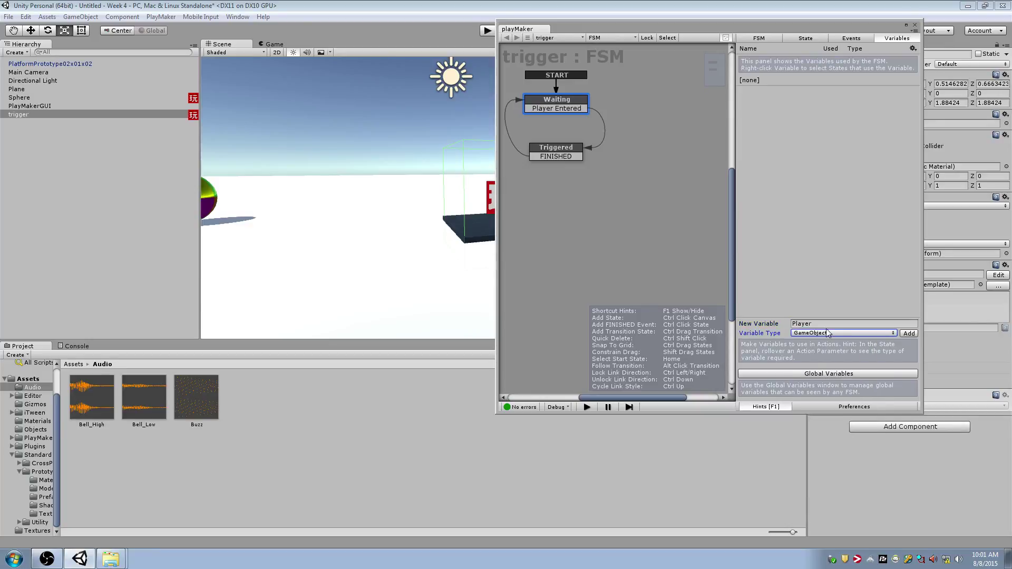
click(916, 334)
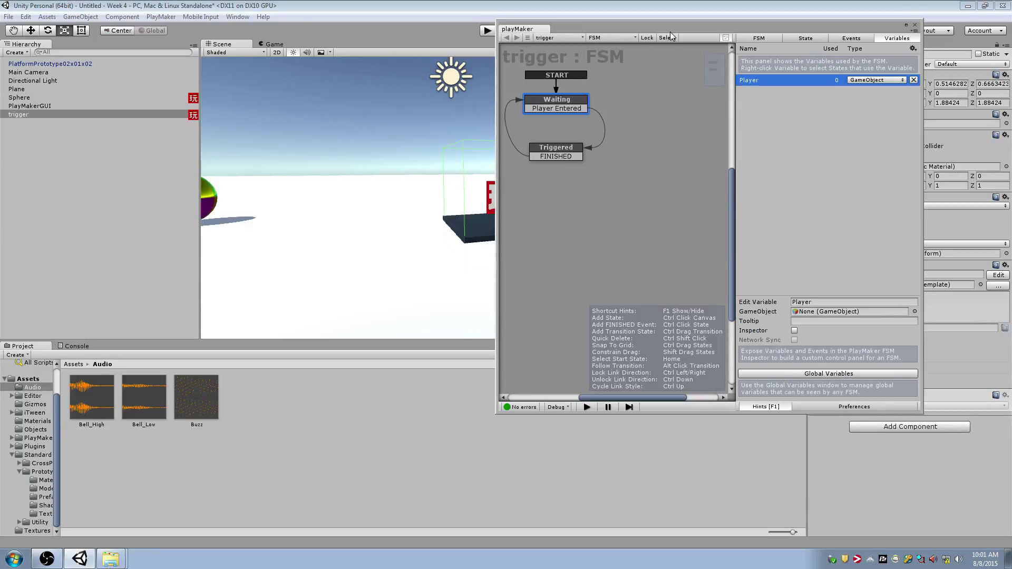
- Store the collider of the Waiting state's Trigger Event action in the Player variable
drag(672, 27, 543, 142)
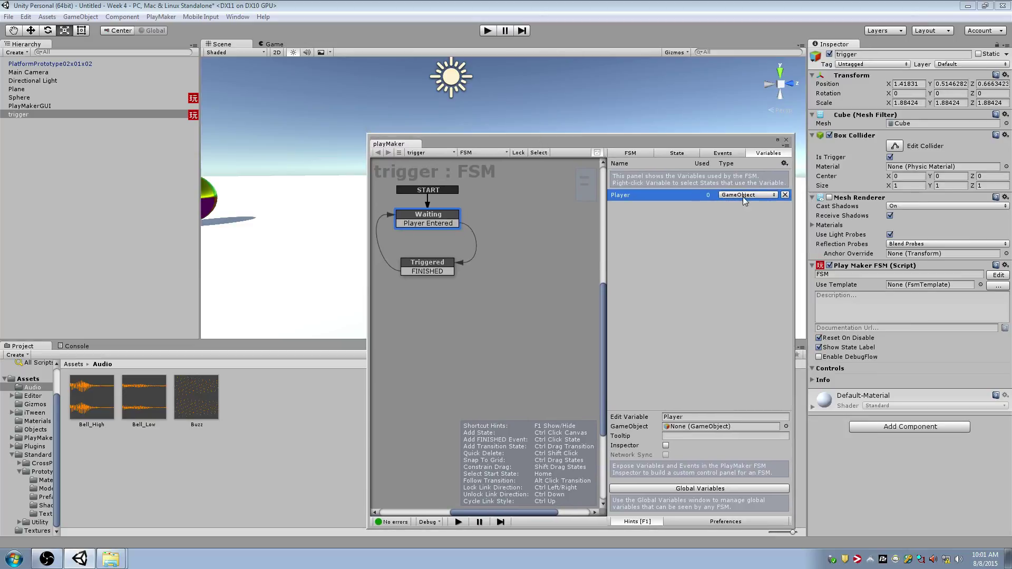
click(422, 215)
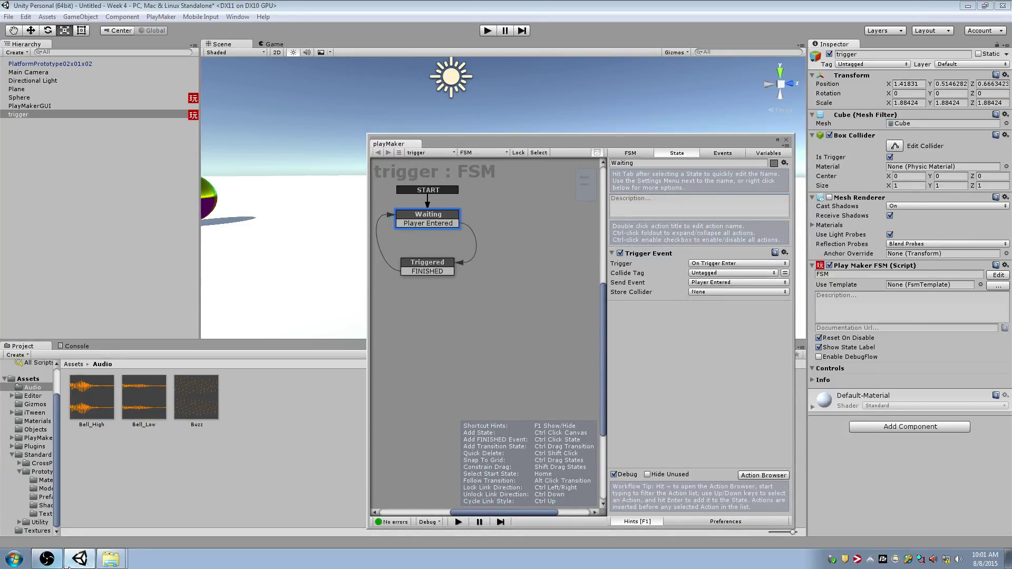
click(85, 563)
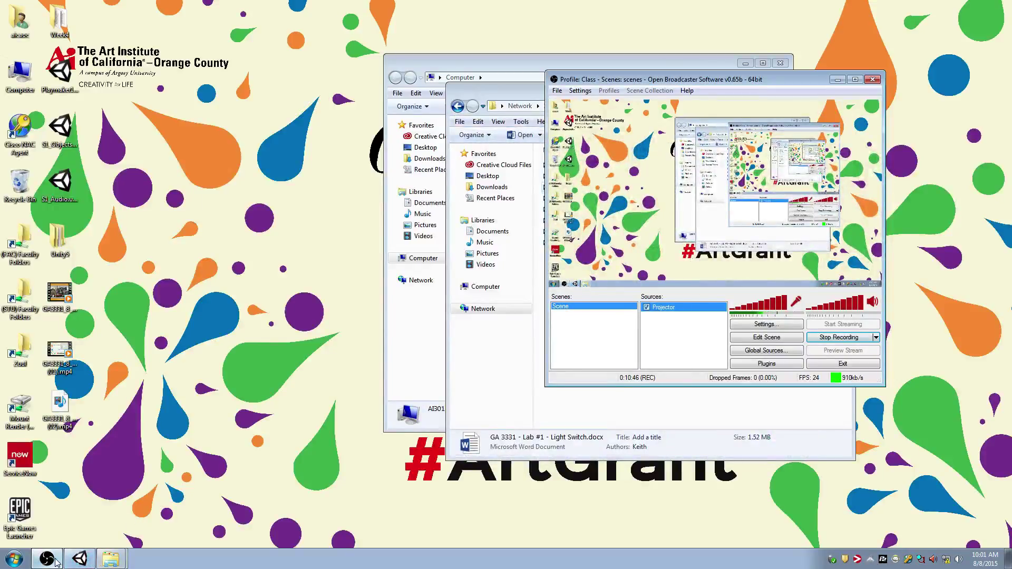
click(79, 558)
click(750, 293)
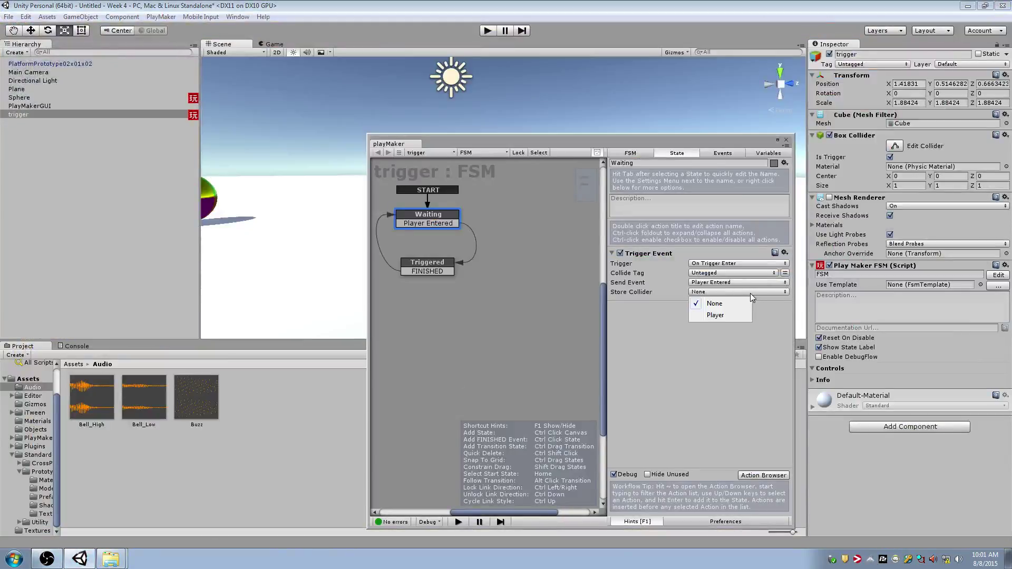
click(711, 316)
- Play-test the scene with the trigger's FSM in view, then stop play mode
drag(546, 139, 772, 90)
click(487, 31)
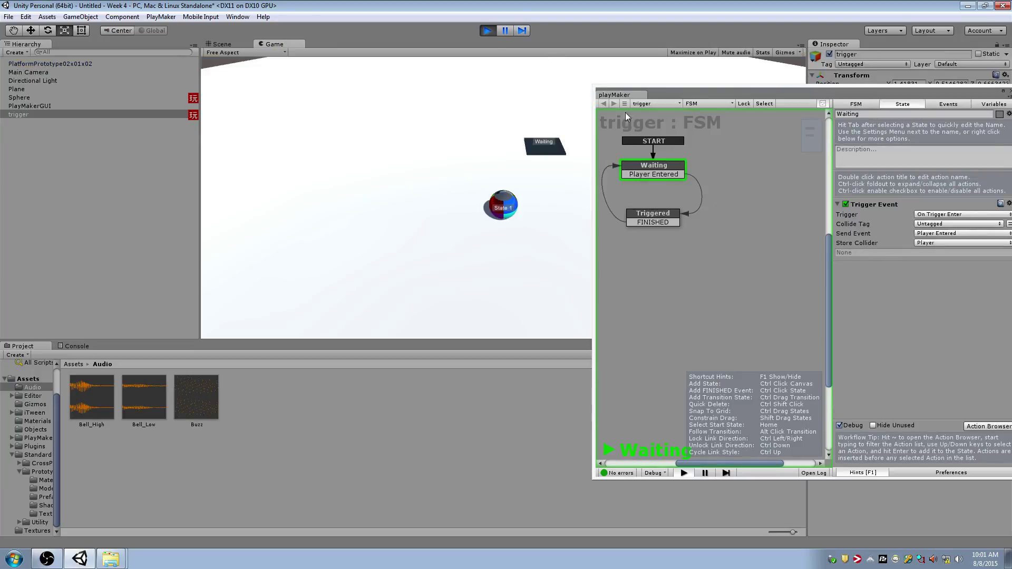
click(493, 35)
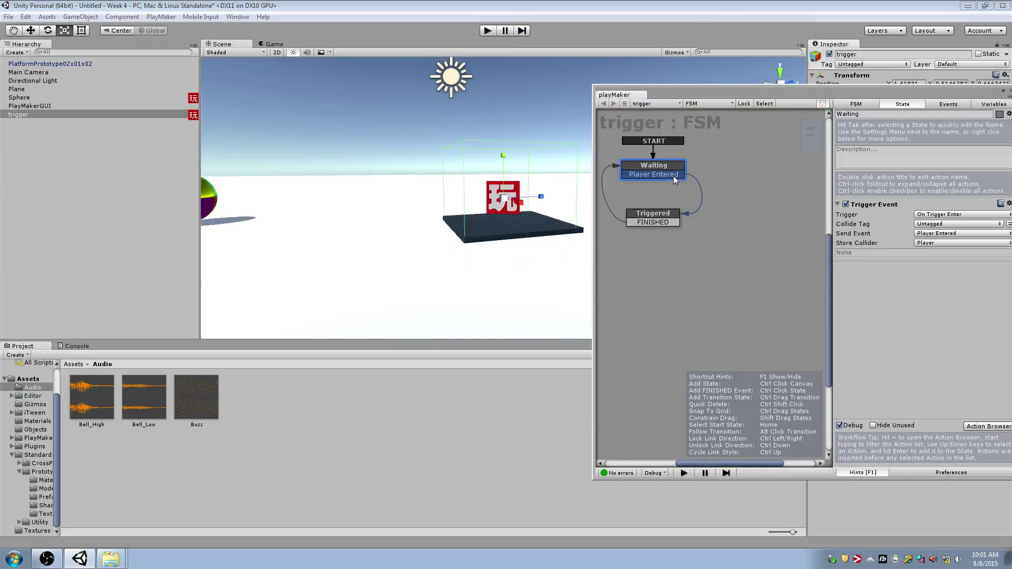
- Delete the Player Entered transition from the Waiting state and the FINISHED transition from the Triggered state
right_click(675, 178)
click(700, 304)
right_click(659, 223)
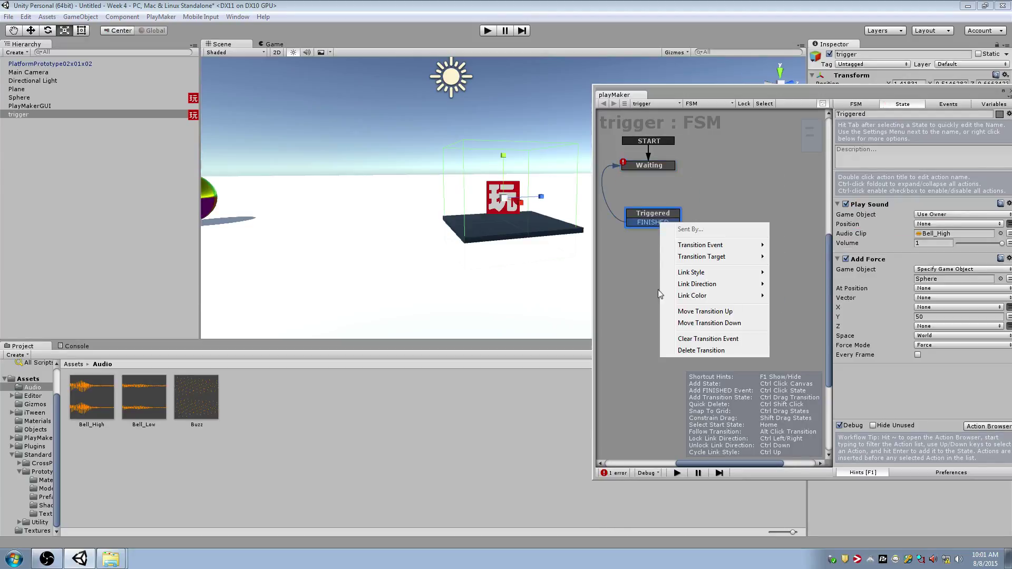
click(687, 351)
- Play-test rolling the ball onto the platform while watching the Waiting state's stored collider, then stop play mode and close the action browser
click(655, 166)
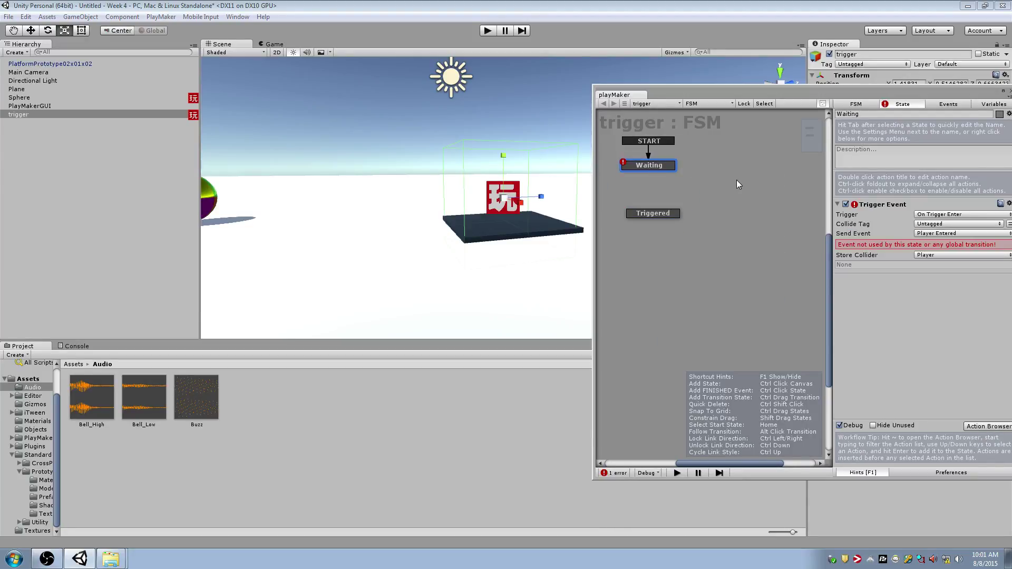
click(488, 31)
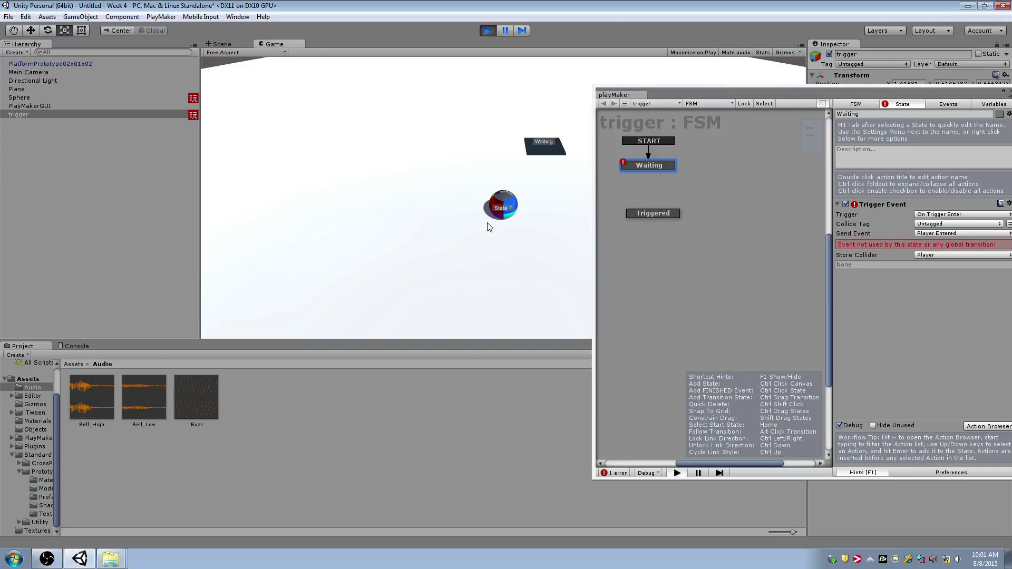
key(Up)
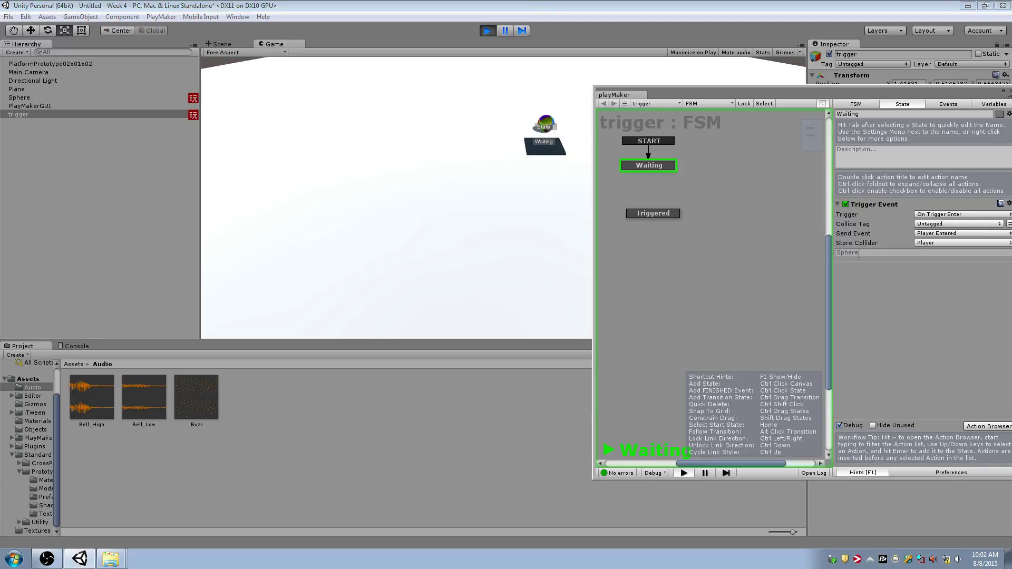
key(grave)
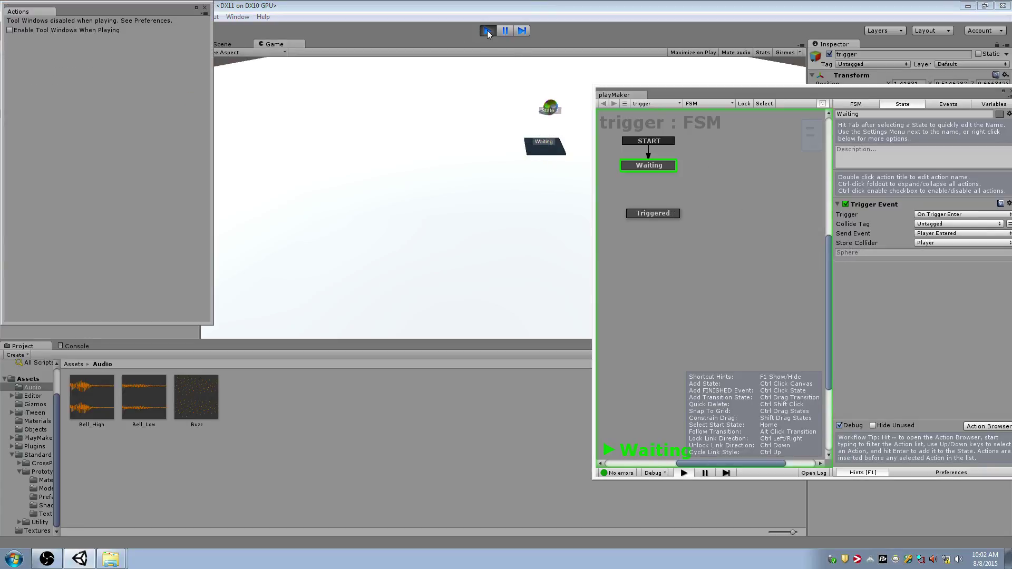
click(487, 31)
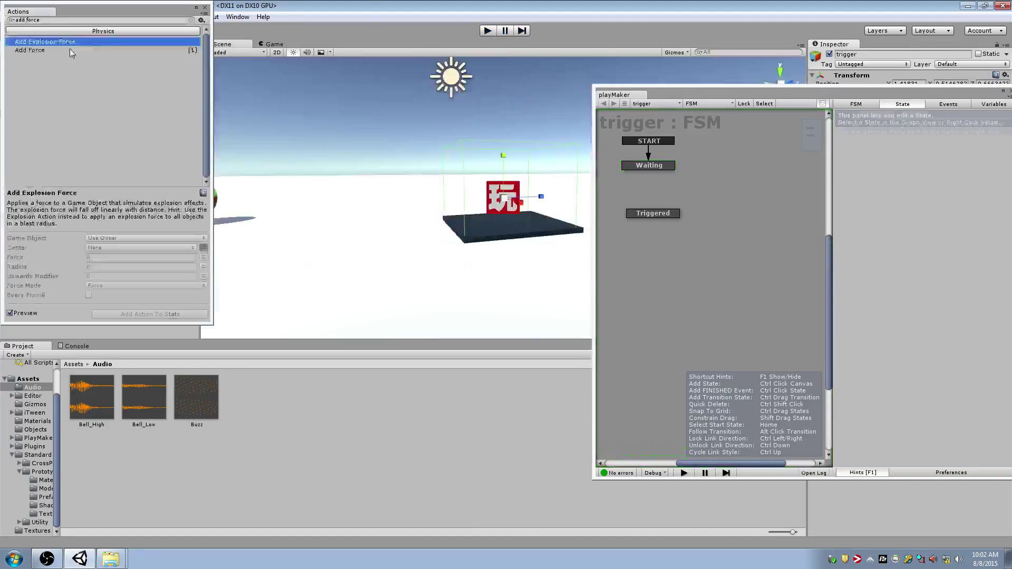
click(203, 10)
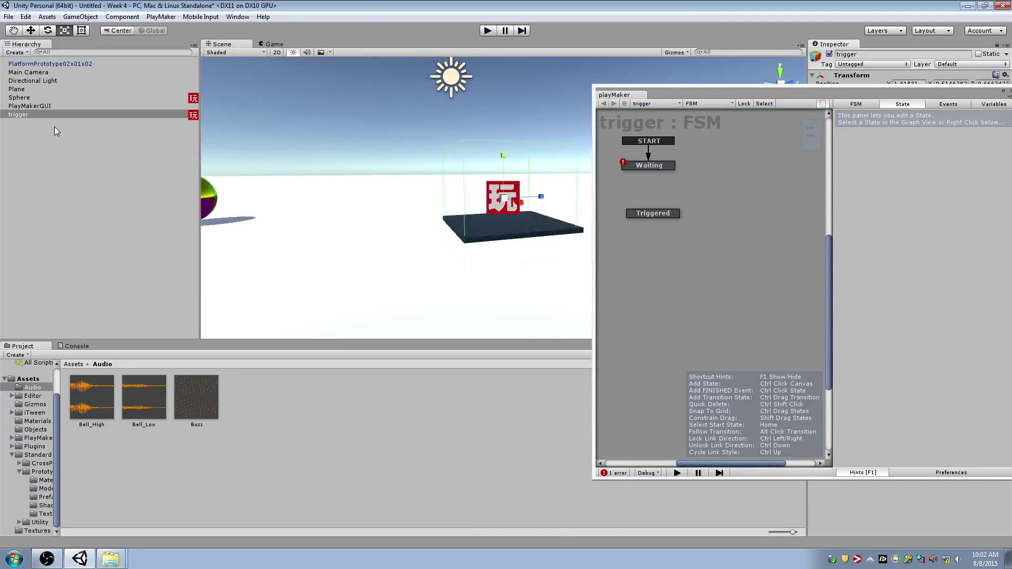
- Rename the Sphere object as The Player
click(49, 98)
click(42, 99)
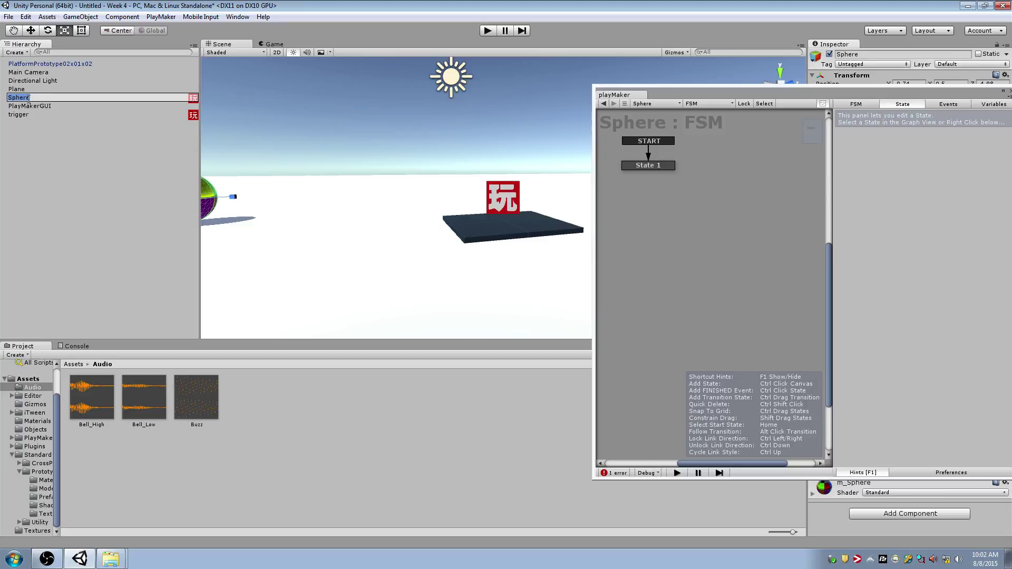
text(The Player)
key(Return)
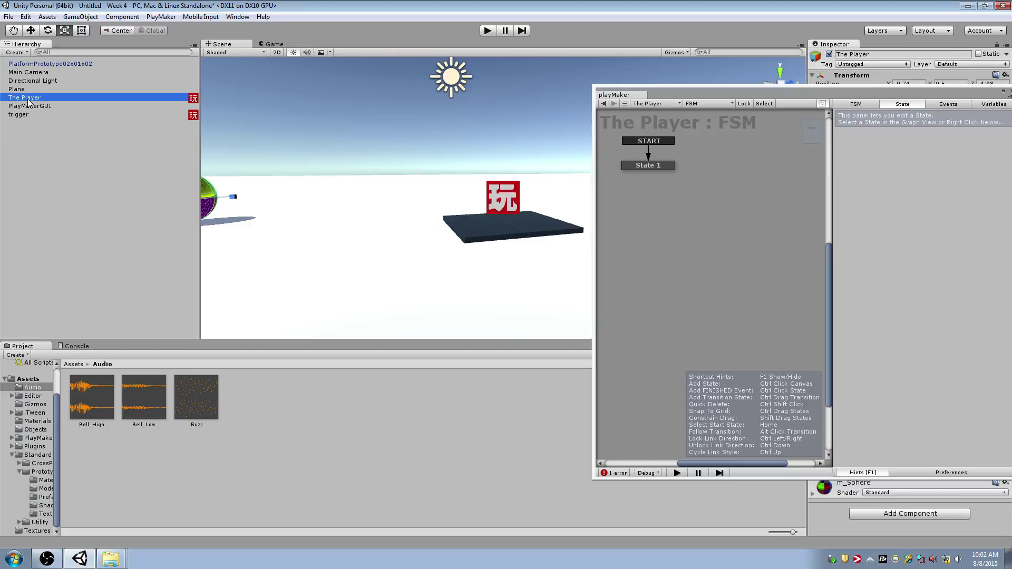
- Play-test the scene and check the stored collider in the trigger's FSM, then stop play mode
click(489, 33)
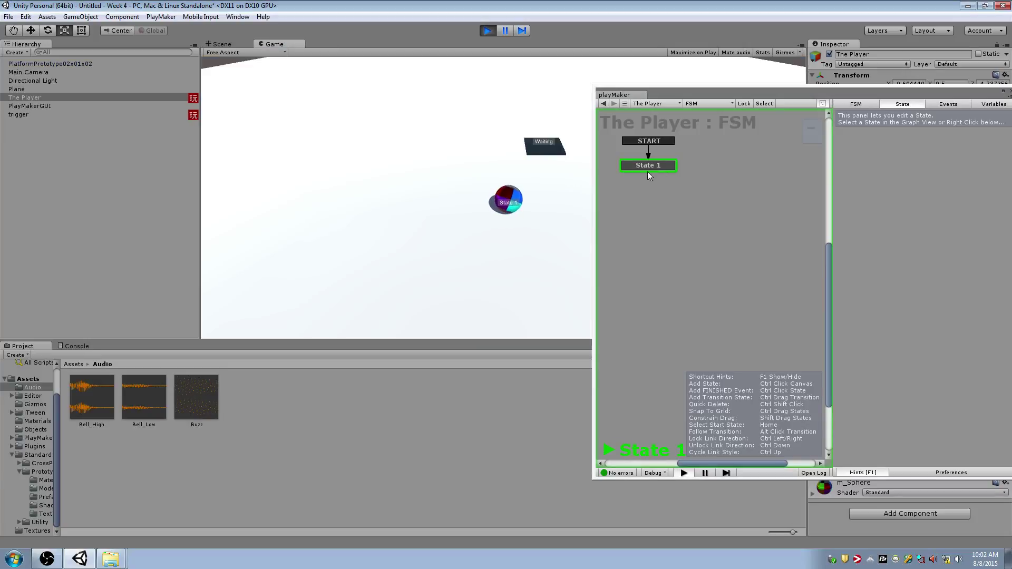
click(653, 166)
click(18, 115)
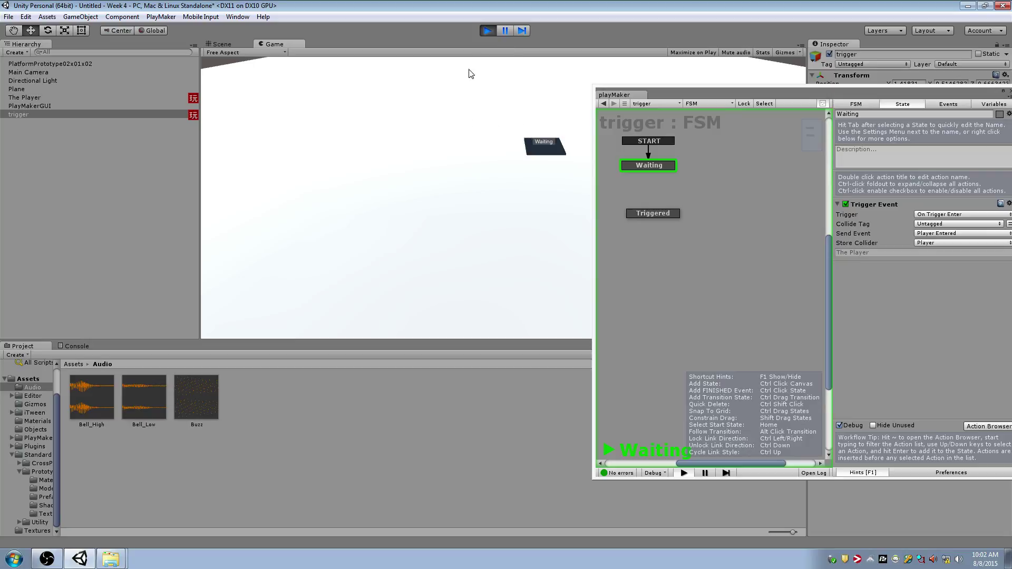
click(485, 34)
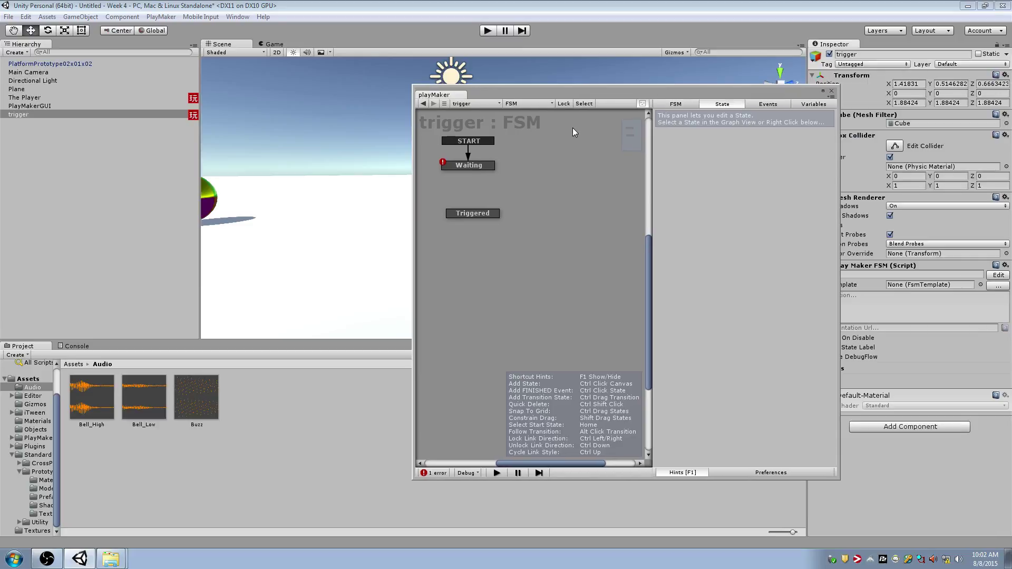
- Add a Player Entered transition to the trigger's Waiting state and link it to the Triggered state
click(477, 167)
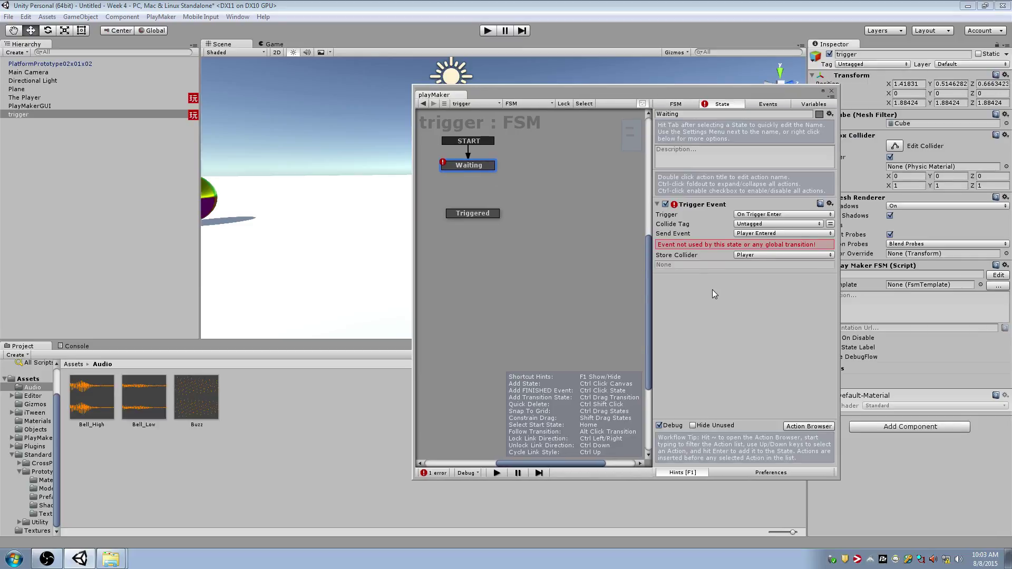
right_click(487, 167)
mouse_move(522, 171)
click(618, 181)
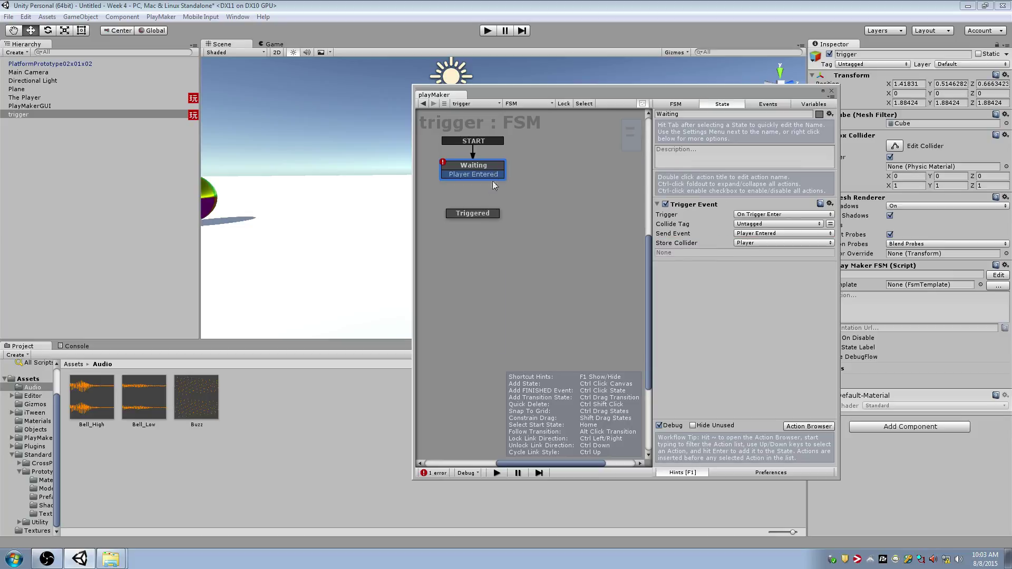
drag(493, 181, 489, 212)
click(489, 212)
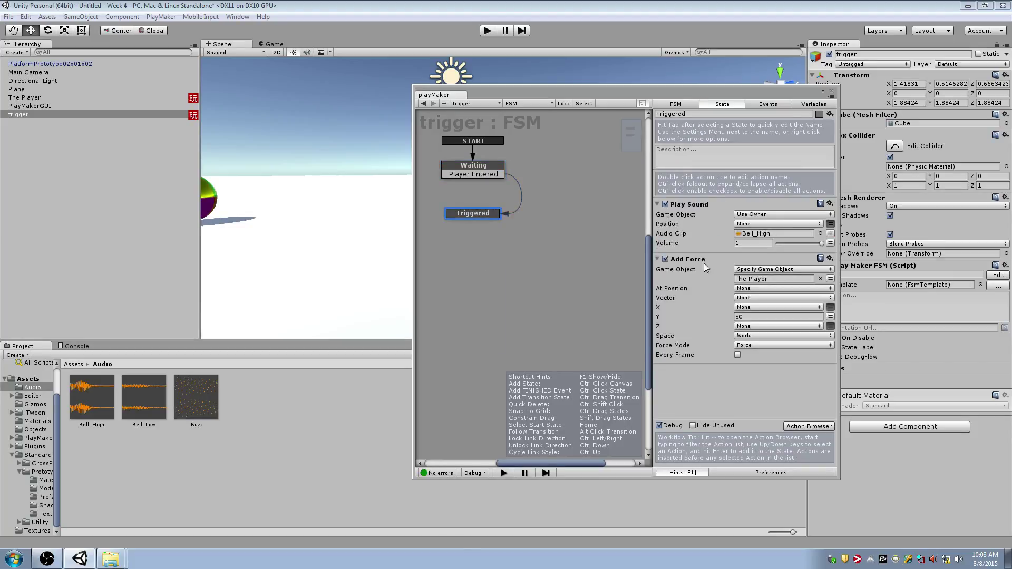
- Assign the Main Camera from the scene as the Game Object of the Triggered state's Add Force action
click(831, 278)
click(776, 278)
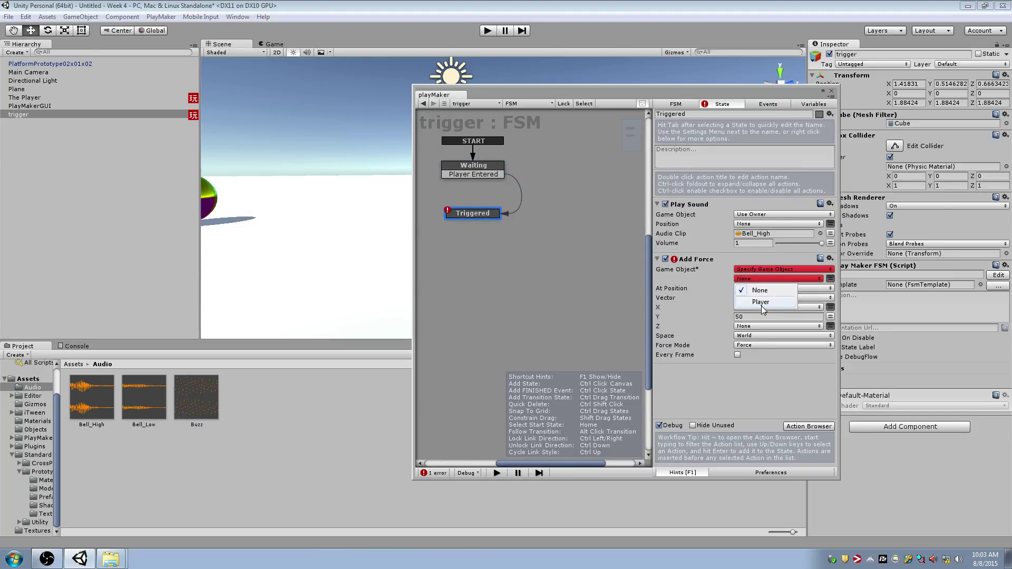
click(830, 278)
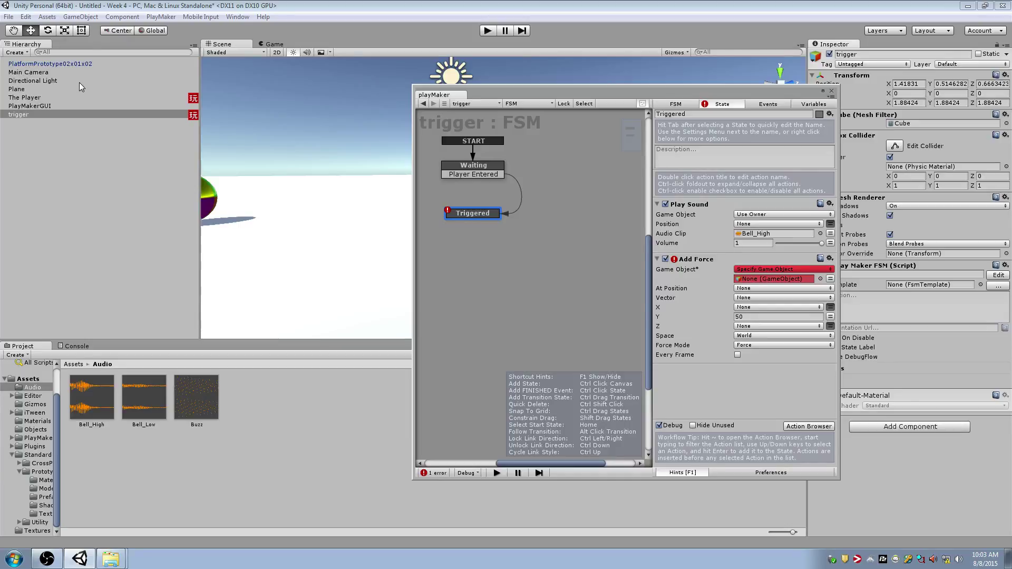
drag(768, 301, 776, 281)
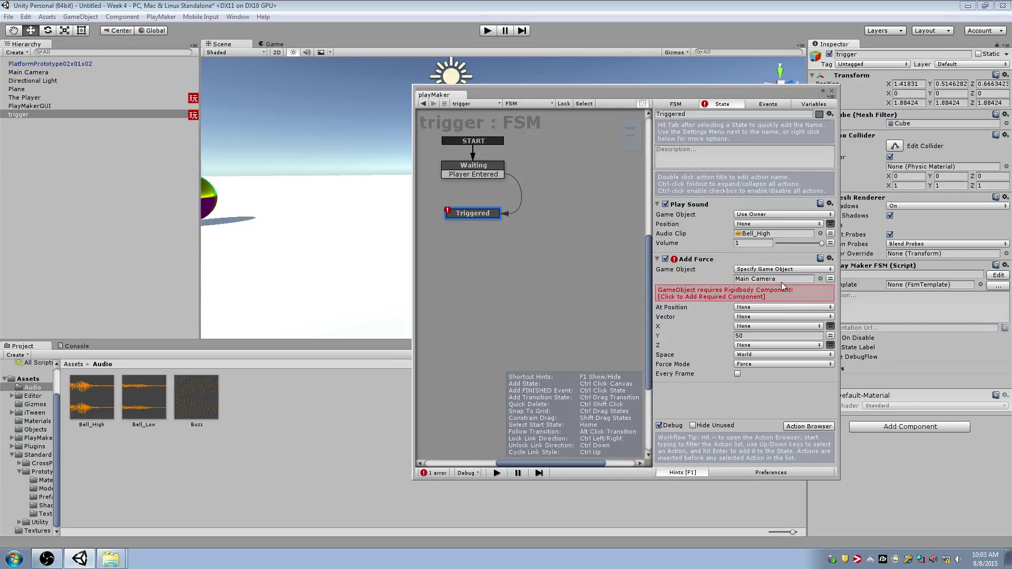
- Set the Game Object of the Triggered state's Add Force action to the Player variable
click(830, 279)
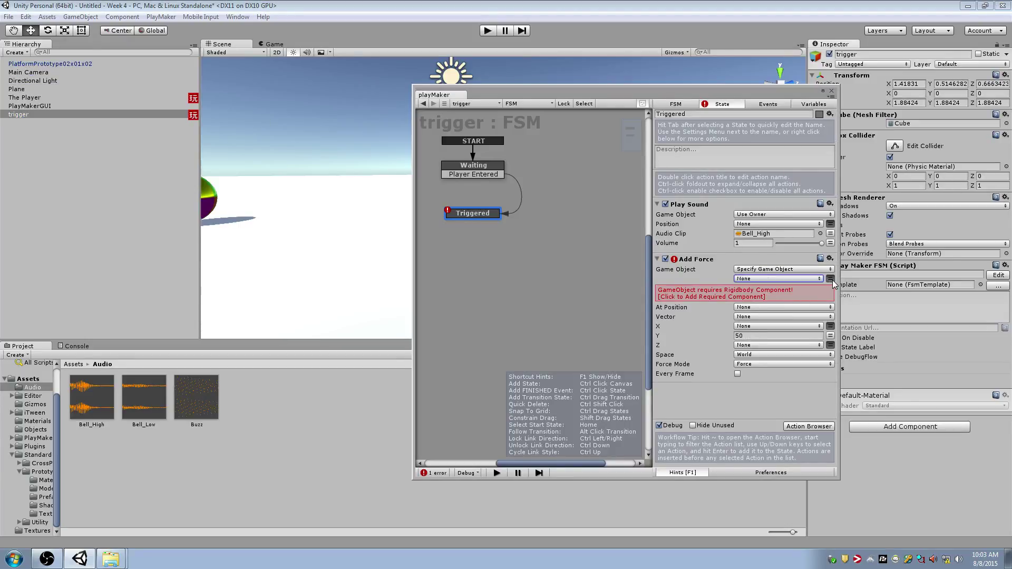
click(785, 279)
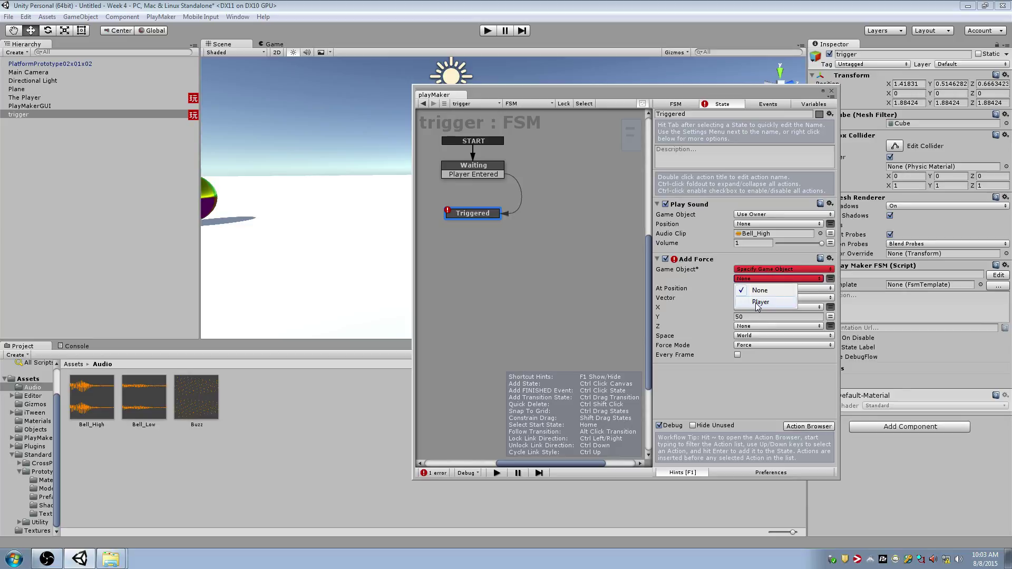
click(759, 302)
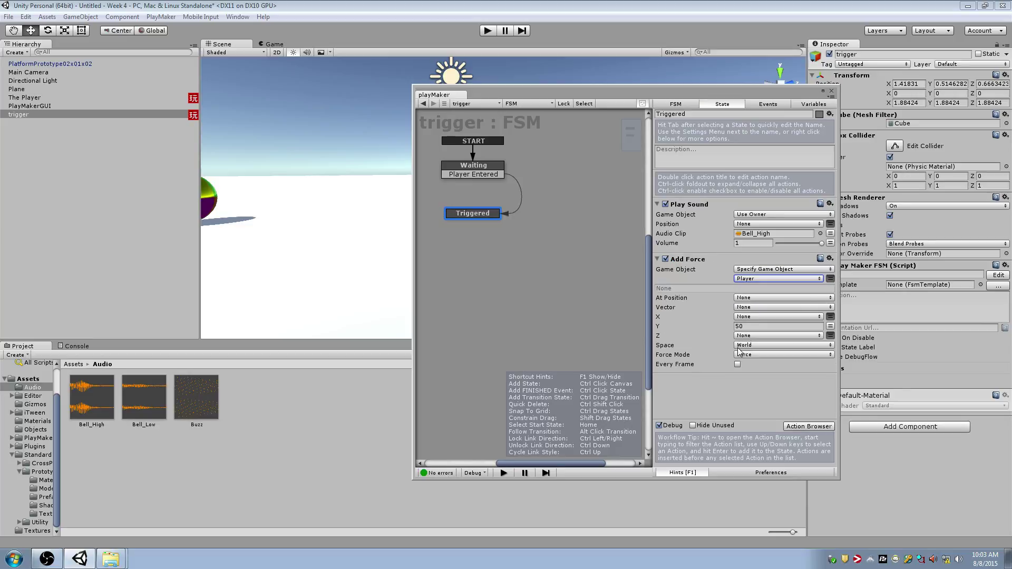
- Add a FINISHED transition to the Triggered state and link it back to the Waiting state
right_click(460, 213)
ctrl+click(460, 213)
drag(463, 221, 454, 171)
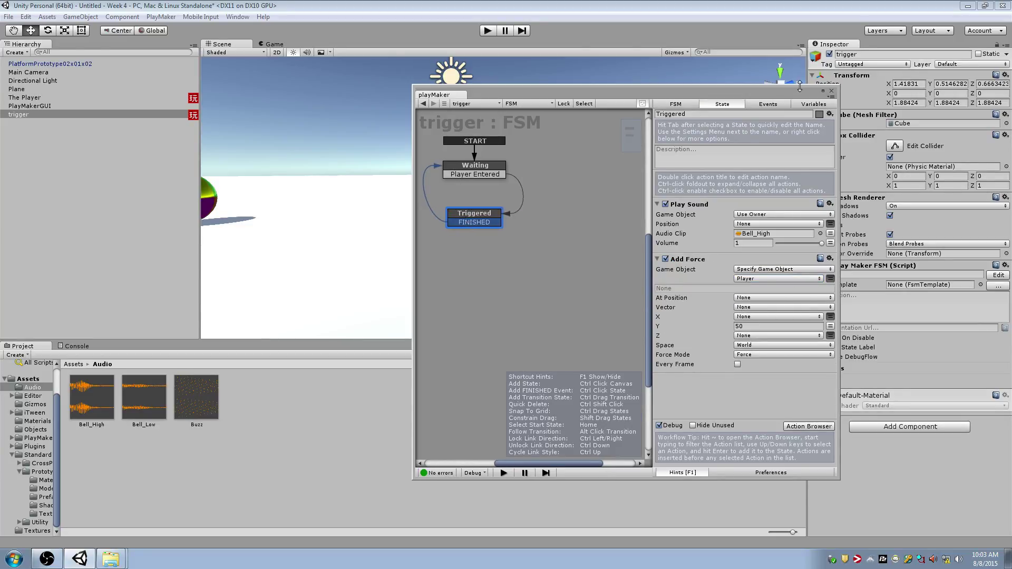
- Move the FSM editor clear of the game view, play-test rolling the ball onto the platform, then stop play mode
mouse_move(434, 95)
mouse_down()
mouse_move(434, 150)
mouse_move(523, 237)
mouse_up()
click(492, 33)
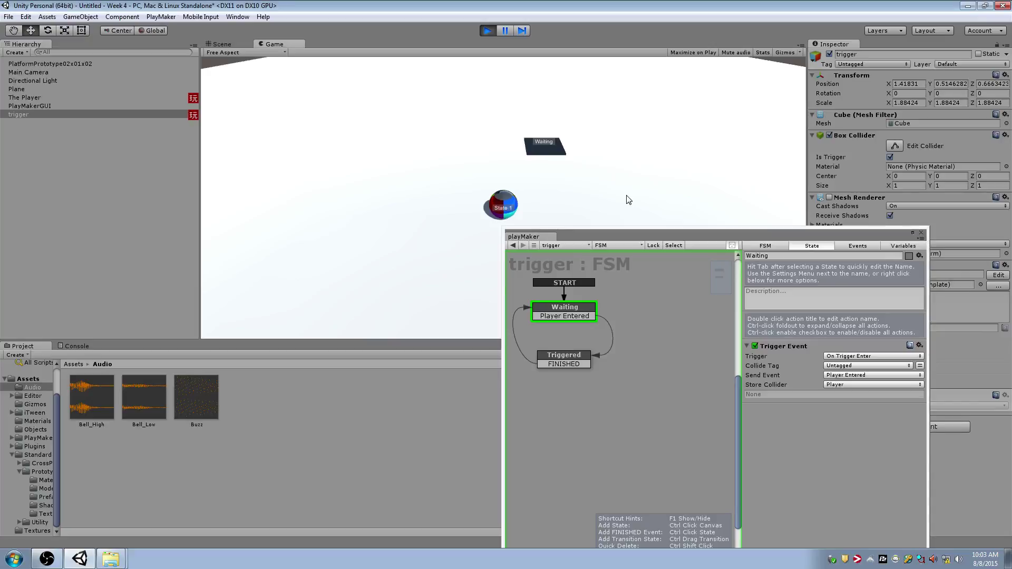
key(w)
key(d)
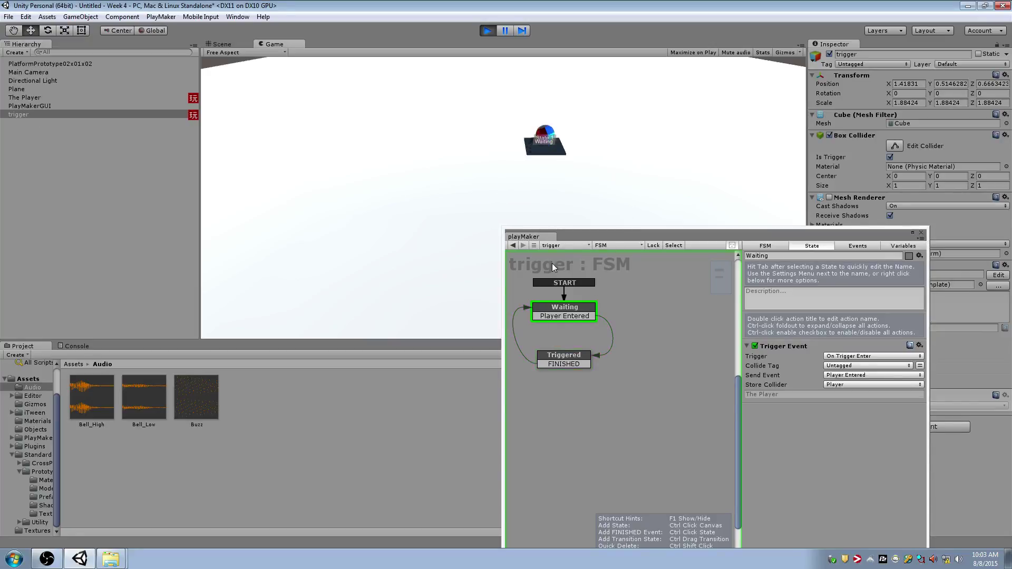
click(487, 30)
- Edit the Y force of the Triggered state's Add Force action, then play-test the ball on the platform and stop play mode
click(567, 357)
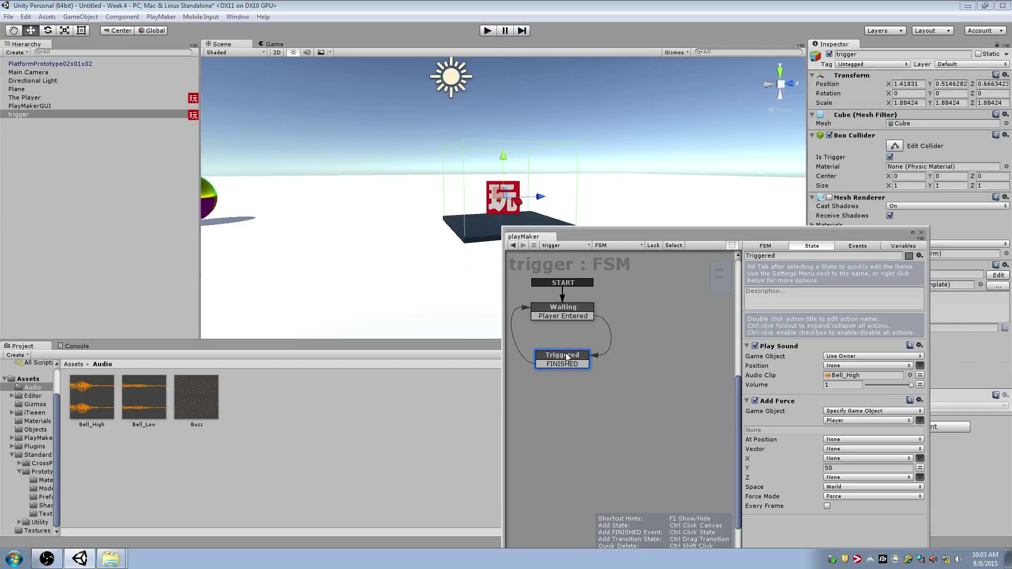
click(845, 467)
click(488, 30)
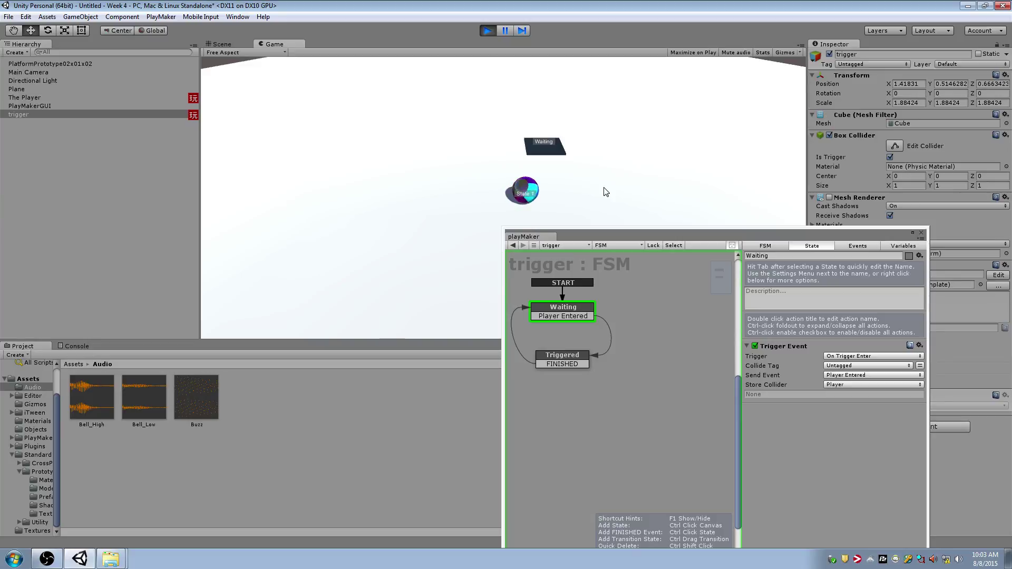
key(Up)
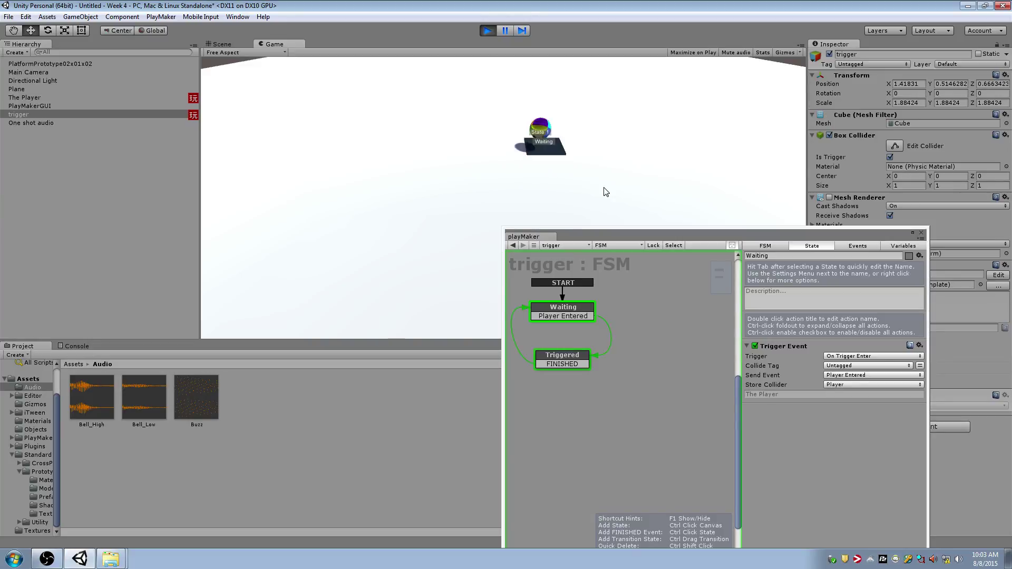
key(Down)
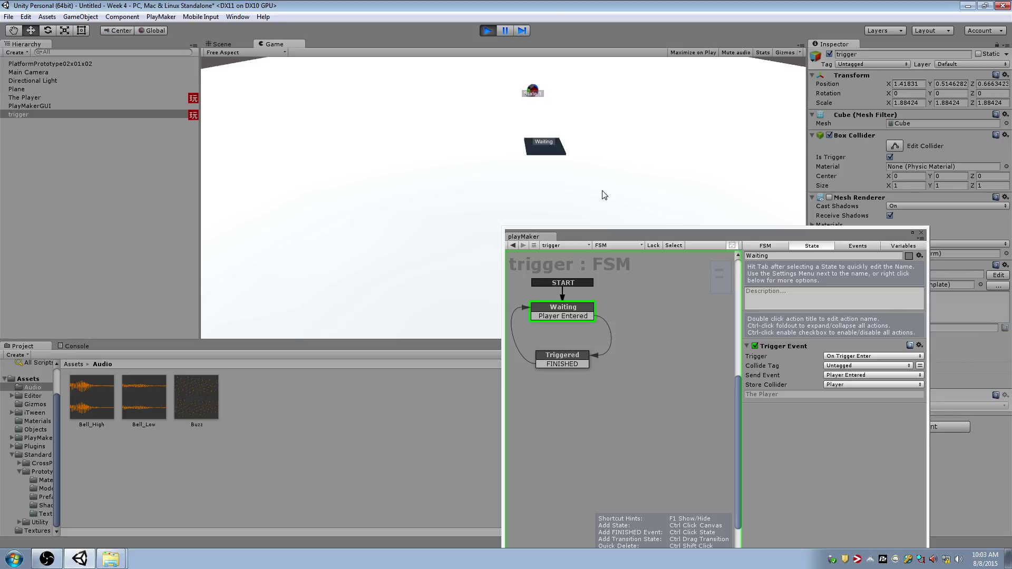
key(Down)
click(488, 30)
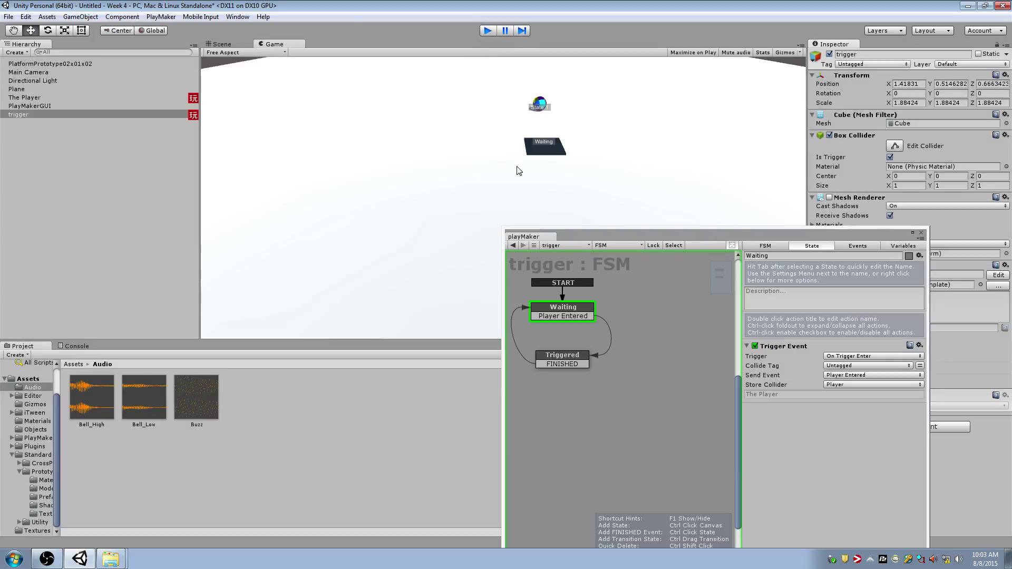
- Edit the Multiplier of the Get Axis Vector action in The Player's State 1, then close the FSM editor
click(80, 99)
drag(638, 232, 283, 168)
click(216, 230)
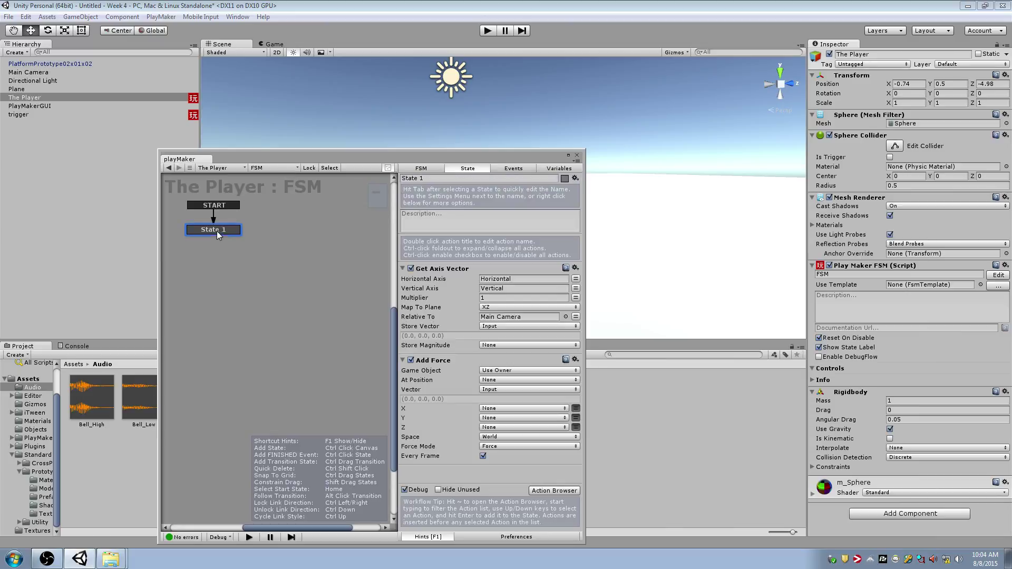
click(497, 297)
click(577, 156)
- Play-test the ball's rolling movement and its launch from the platform trigger, then stop play mode
click(488, 31)
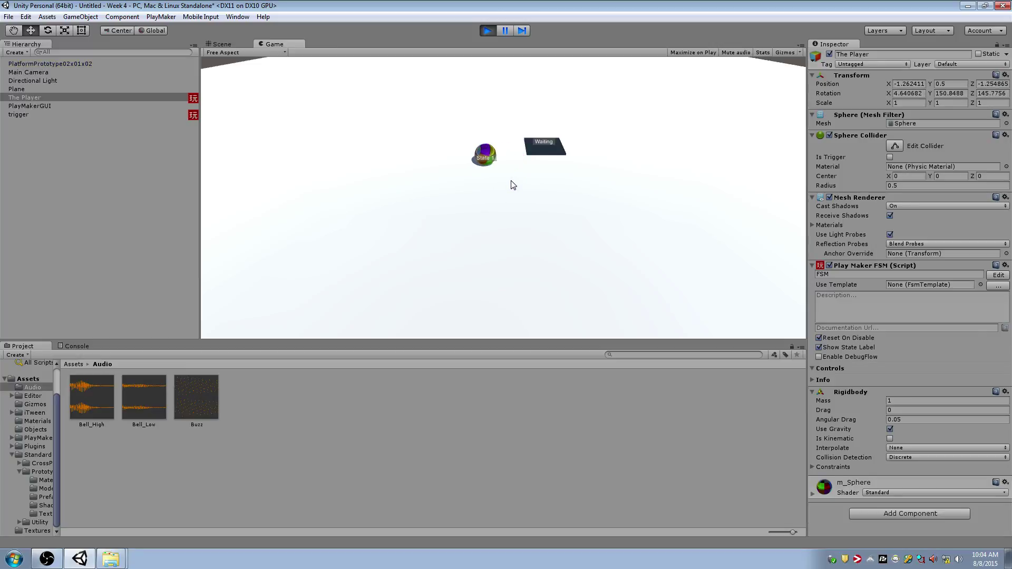
key(space)
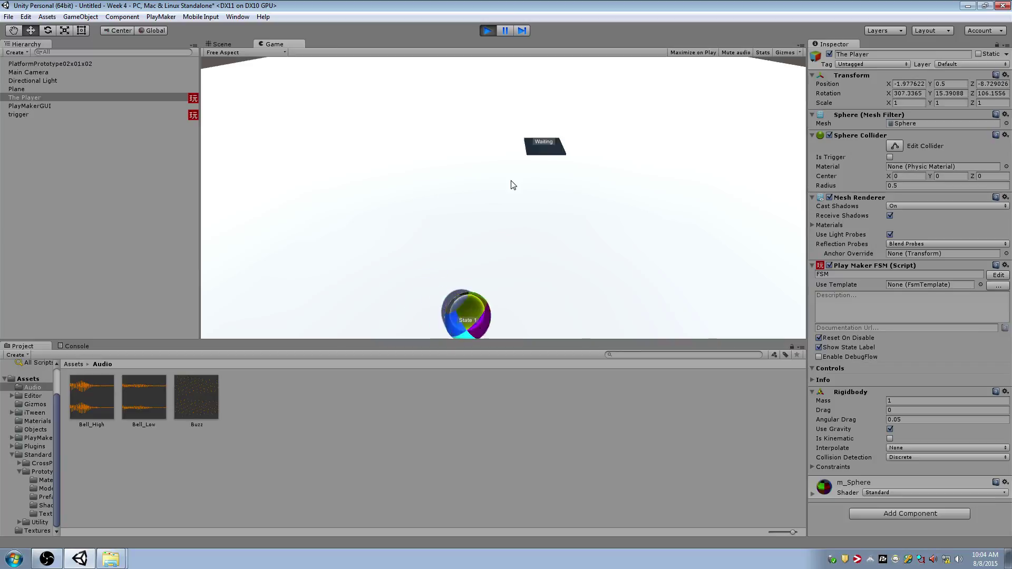
key(Up)
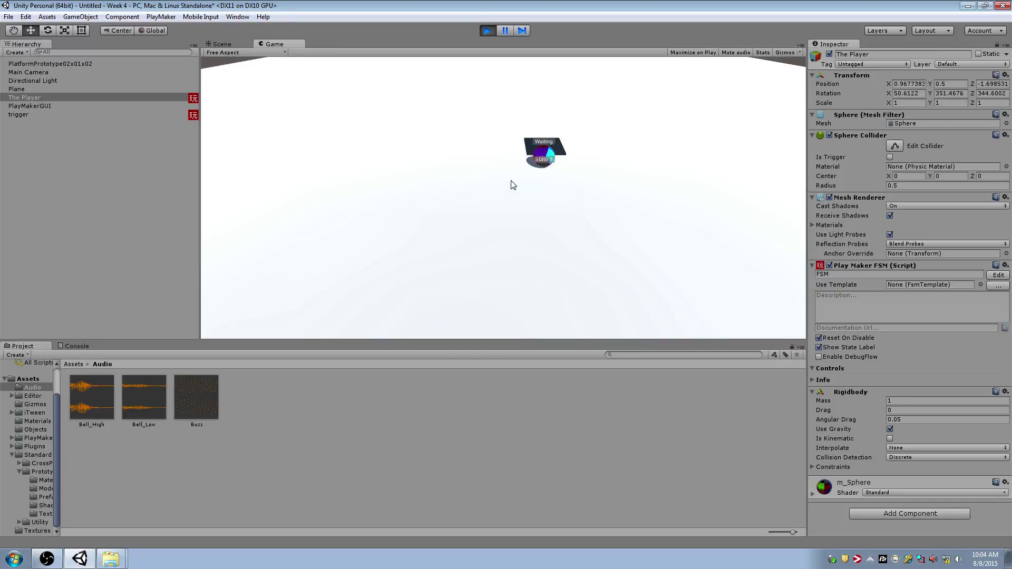
key(space)
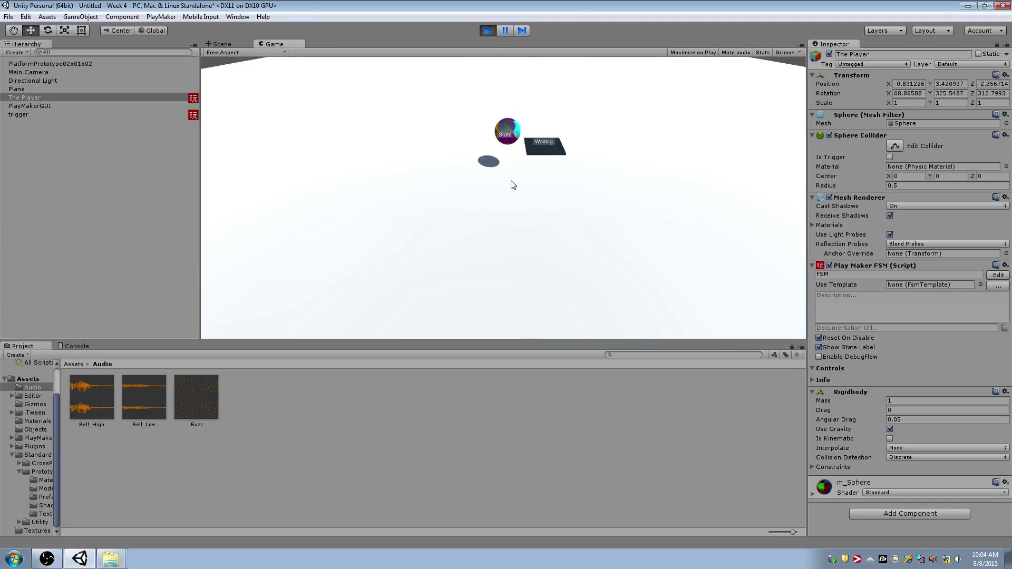
key(space)
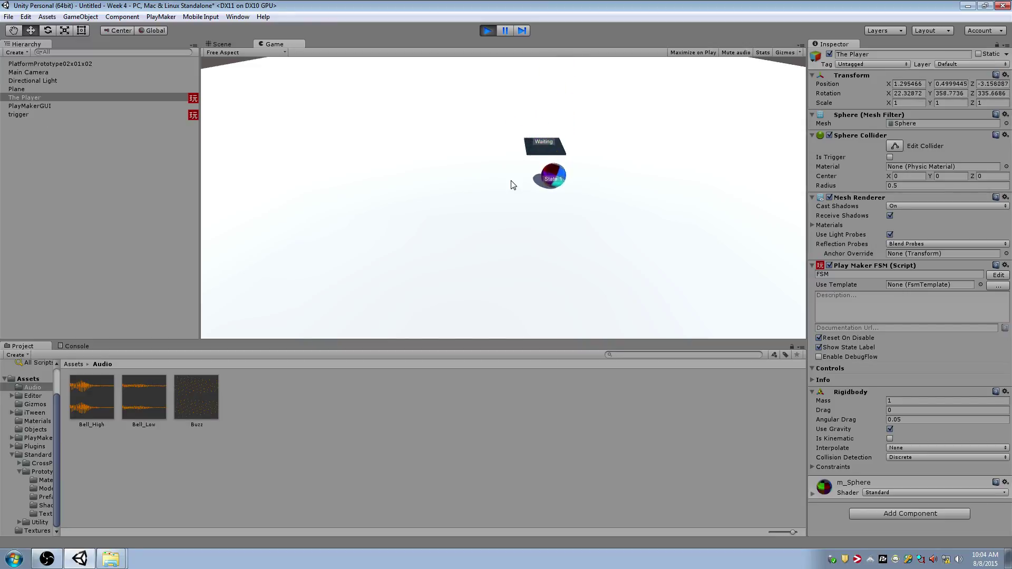
key(space)
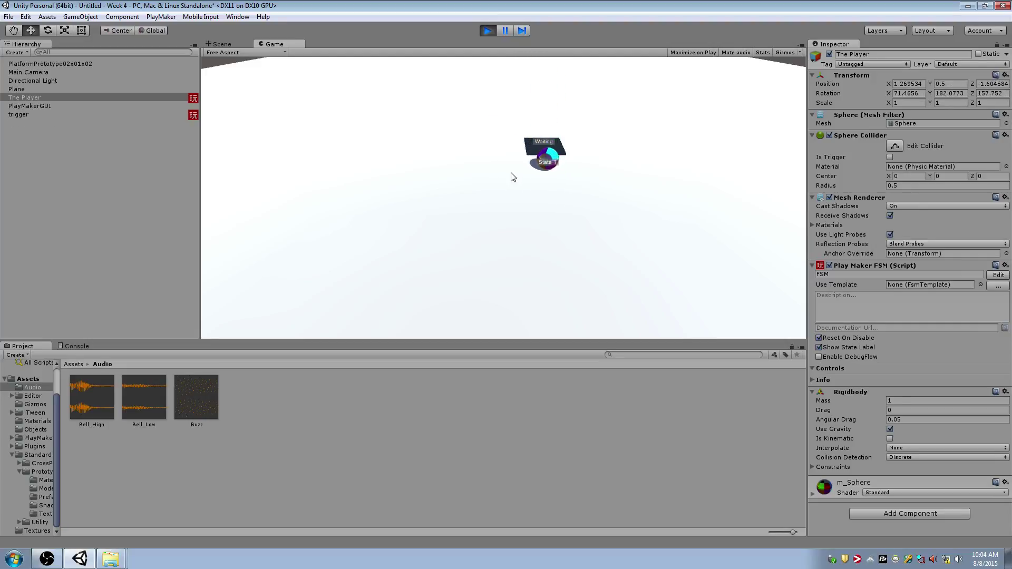
click(488, 30)
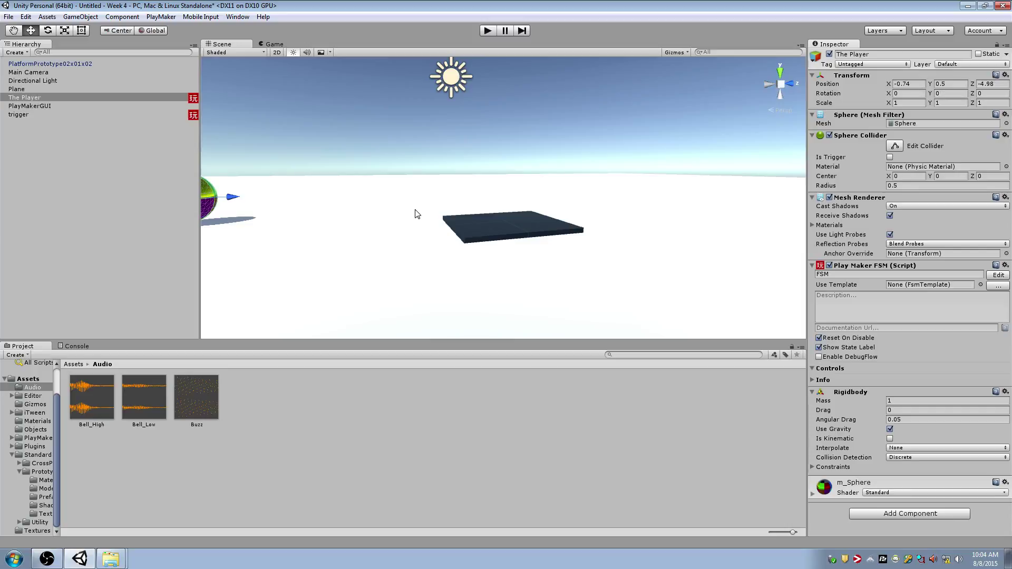